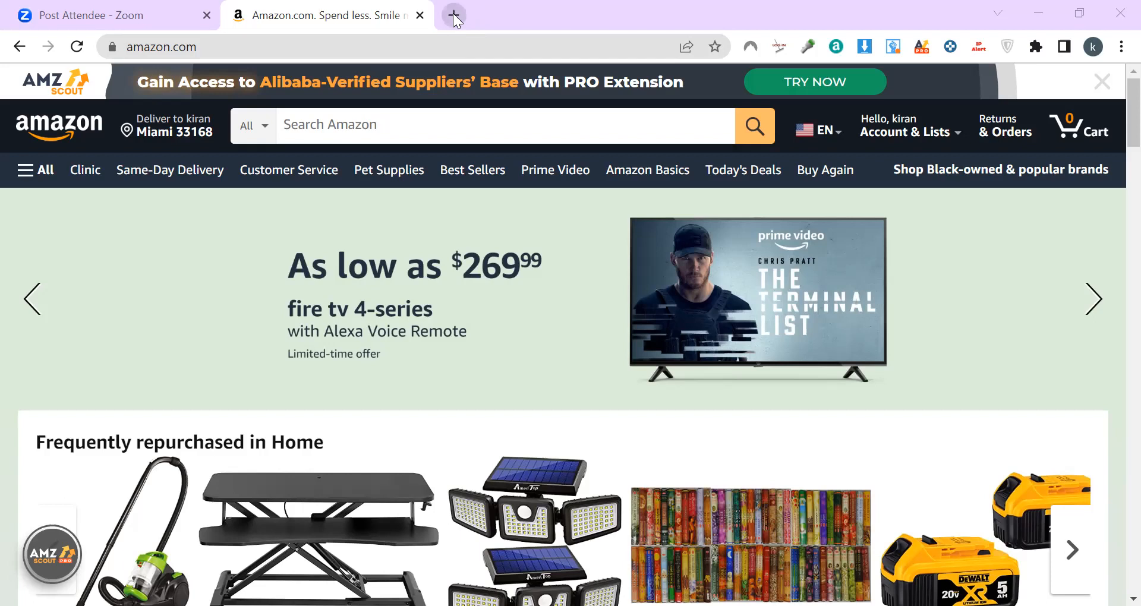
# Step: Open a new blank tab beside the Amazon home page tab
pyautogui.click(453, 13)
# Step: Search Google for 'fba prep center' and scroll to the California FBA Prep Center listing
pyautogui.click(464, 43)
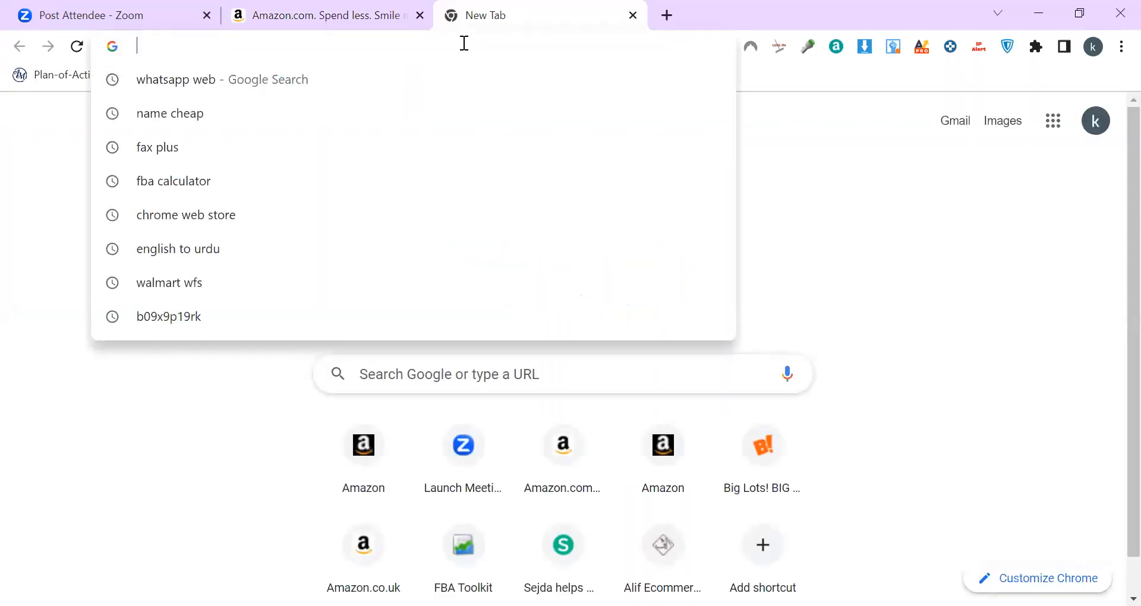
pyautogui.write('fb')
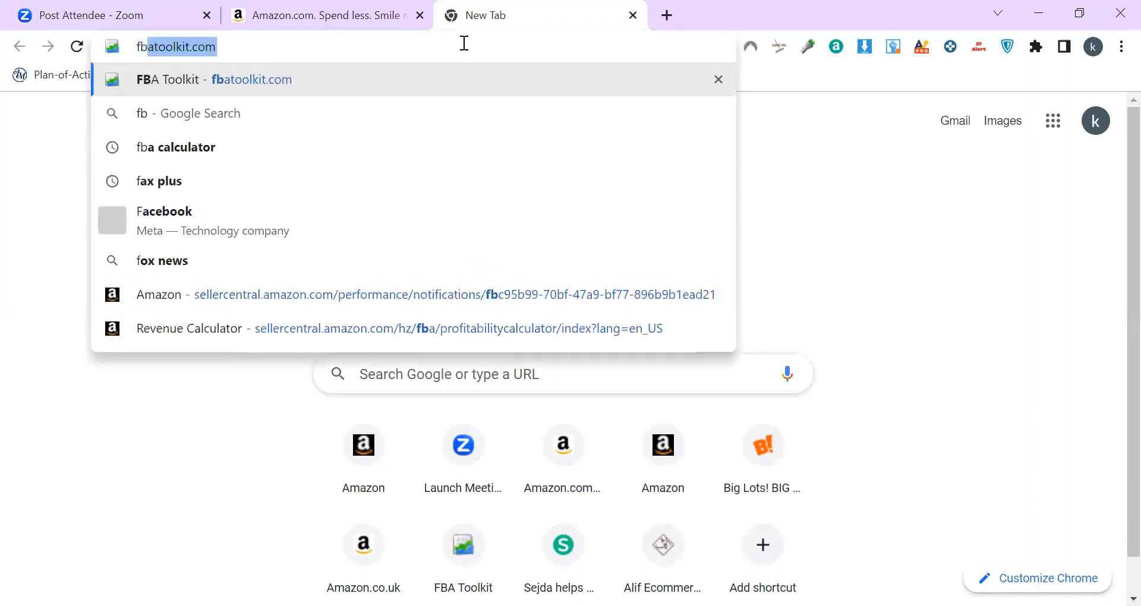
pyautogui.write('a prep')
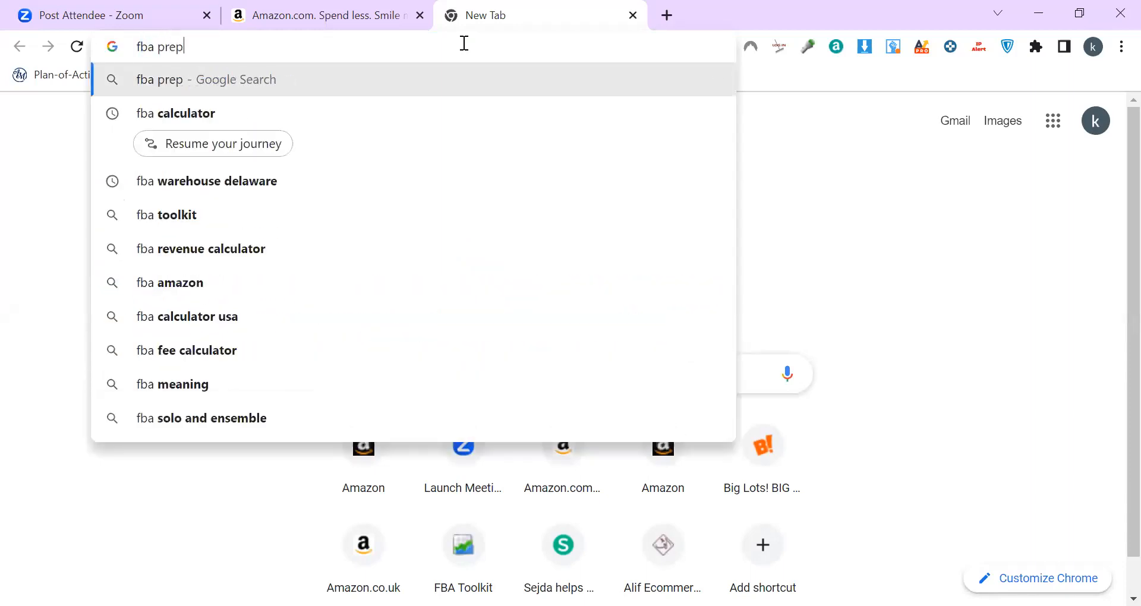
pyautogui.click(388, 133)
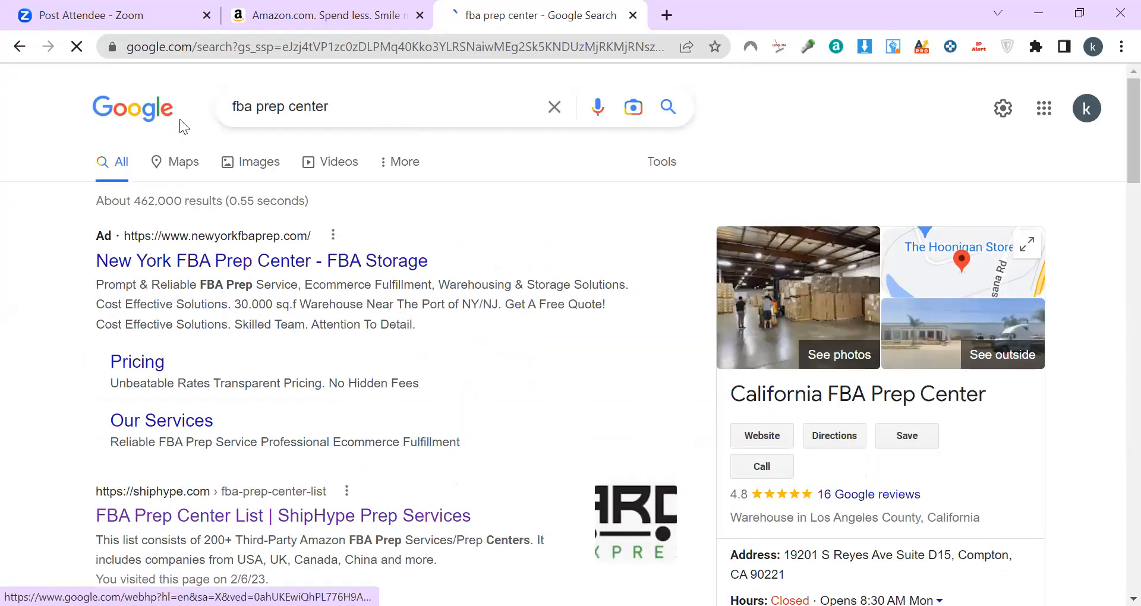
pyautogui.scroll(-3, 280, 364)
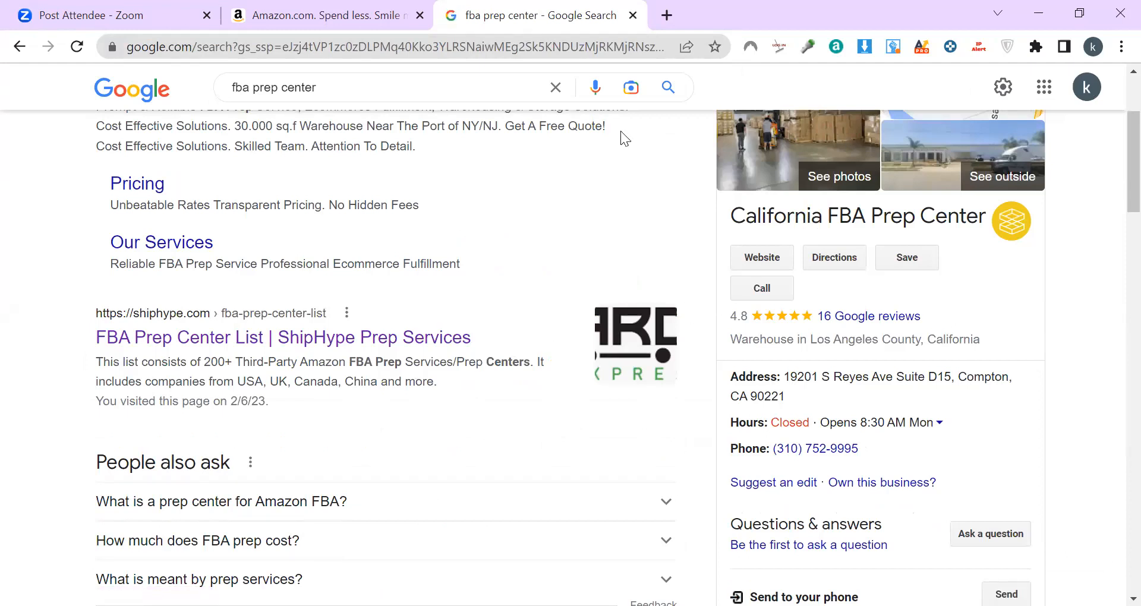
pyautogui.moveTo(824, 213); pyautogui.dragTo(724, 223)
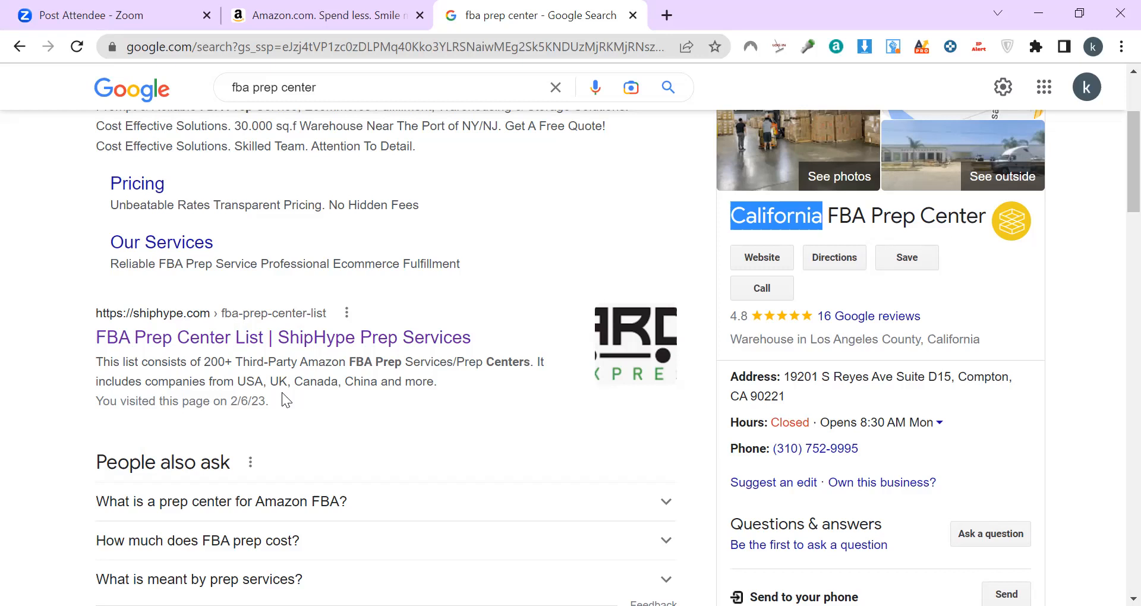
# Step: Open the 'FBA Prep Center List | ShipHype Prep Services' search result
pyautogui.hotkey('alt', 'Tab')
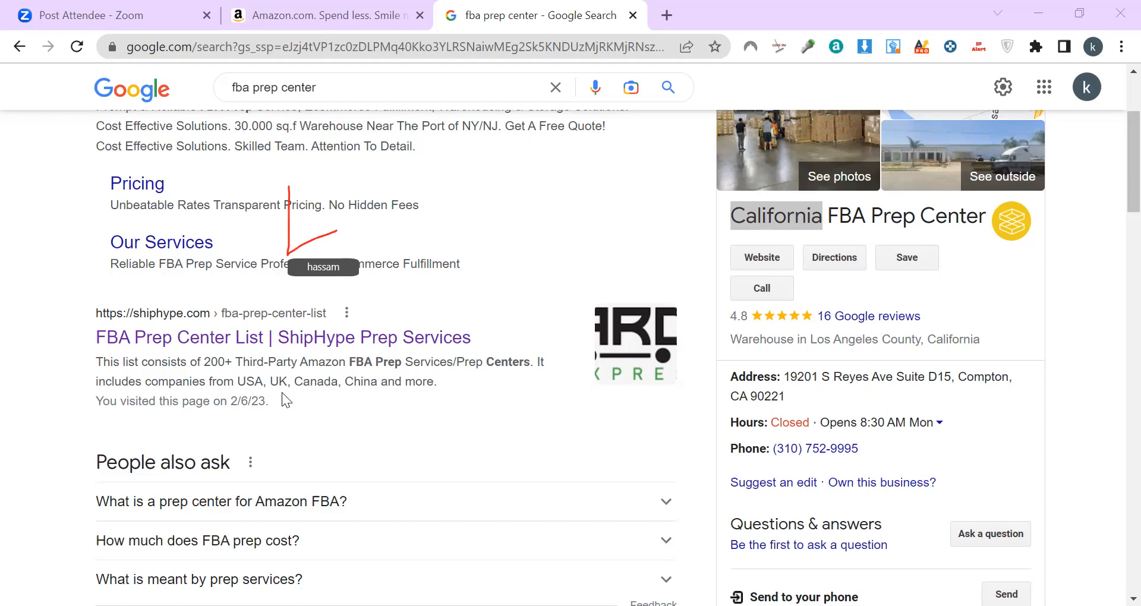
pyautogui.click(181, 349)
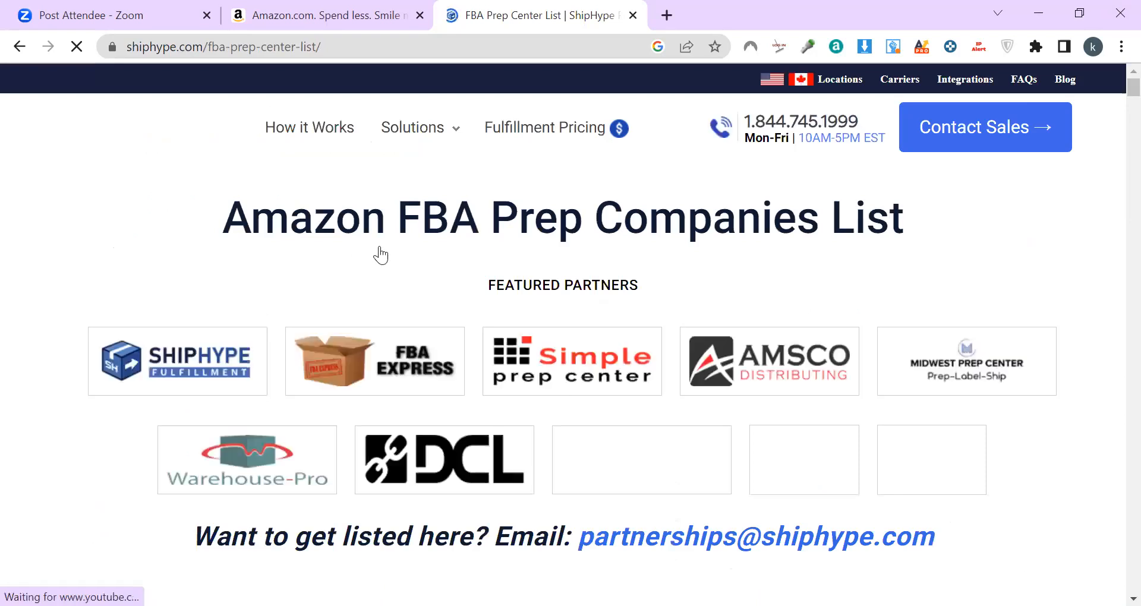
# Step: Dismiss the fulfillment expert popup and open FBA Express from ShipHype's Featured Partners
pyautogui.scroll(-3, 377, 252)
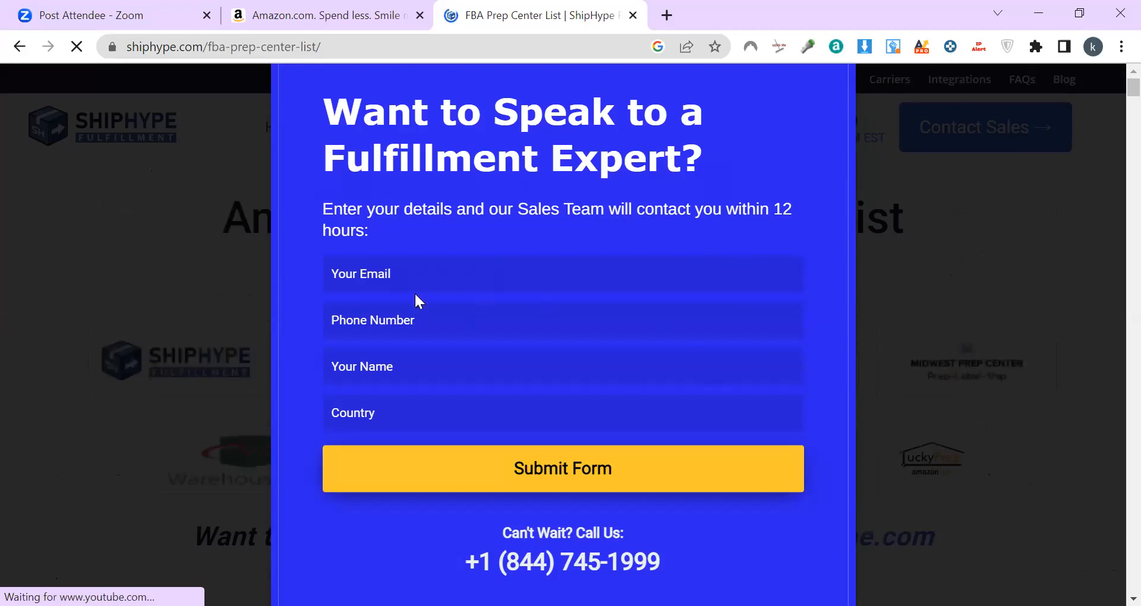
pyautogui.click(59, 257)
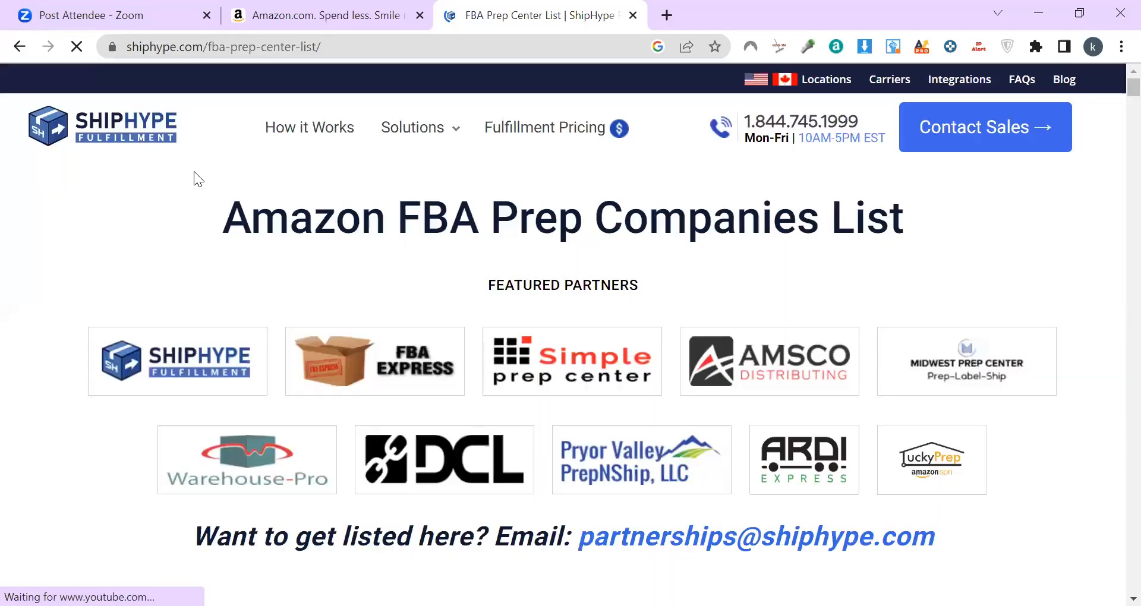
pyautogui.click(406, 427)
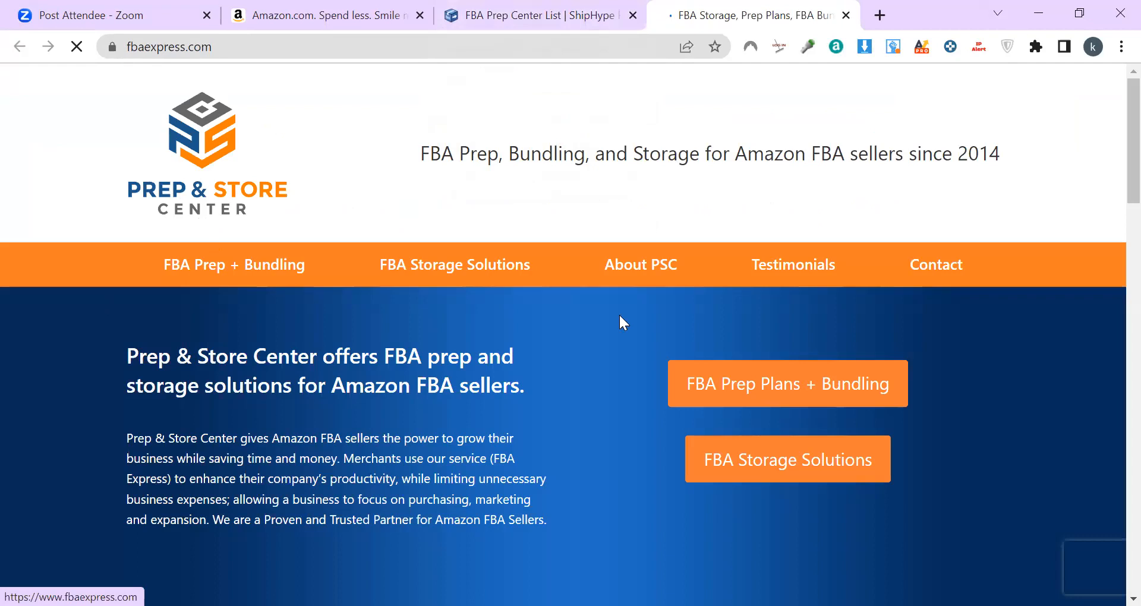
# Step: Go to FBA Express's FBA Prep Plans + Bundling page and scroll to the plan tables
pyautogui.moveTo(1007, 150); pyautogui.dragTo(387, 155)
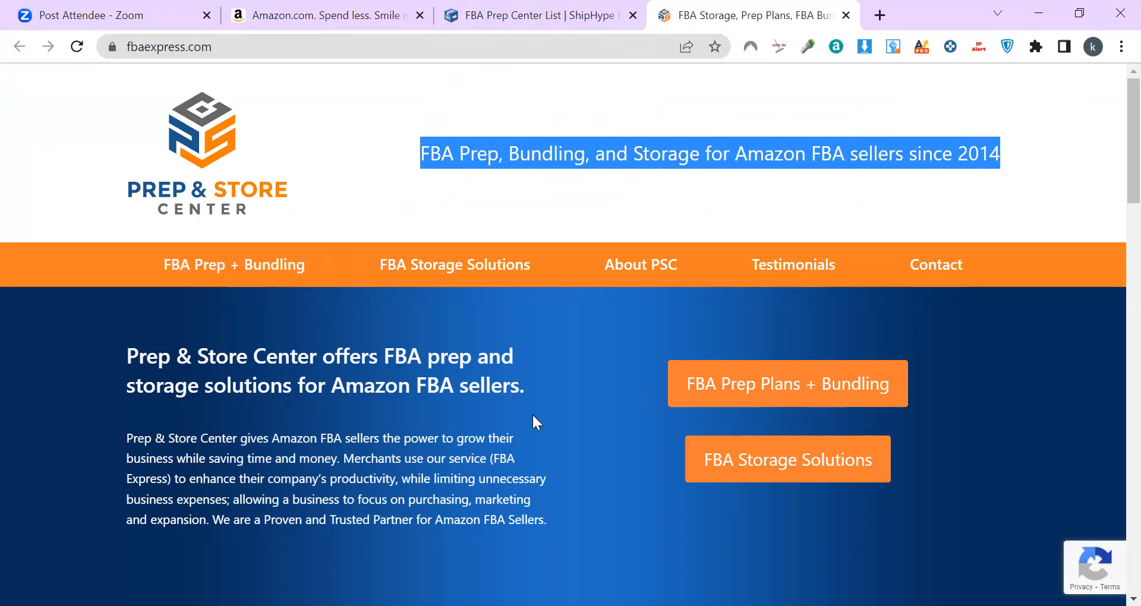
pyautogui.scroll(-3, 532, 422)
pyautogui.click(744, 217)
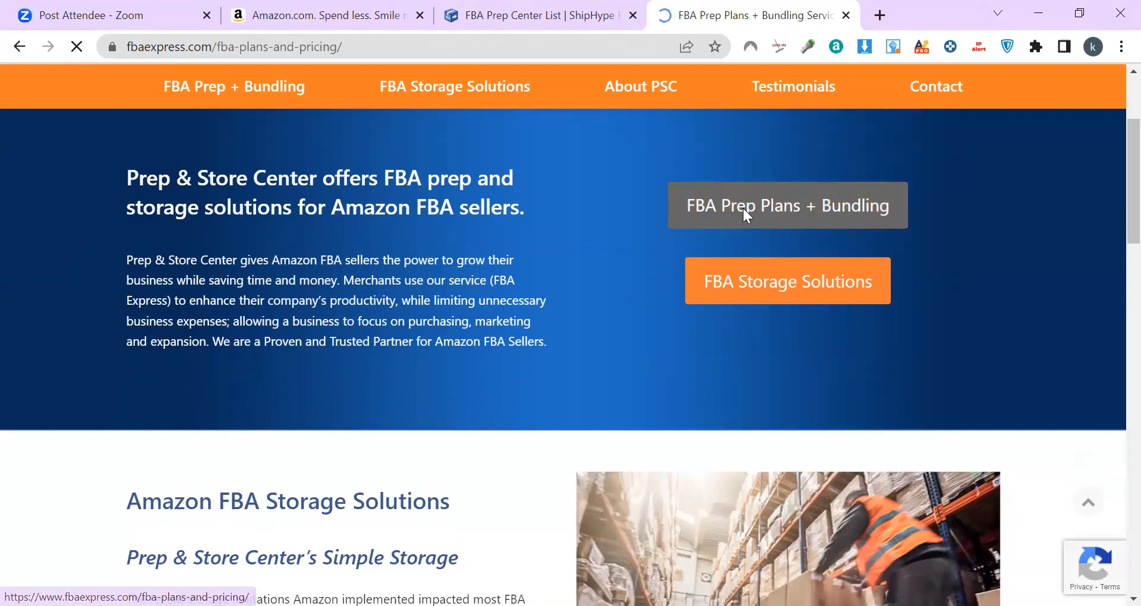
pyautogui.scroll(-4, 572, 413)
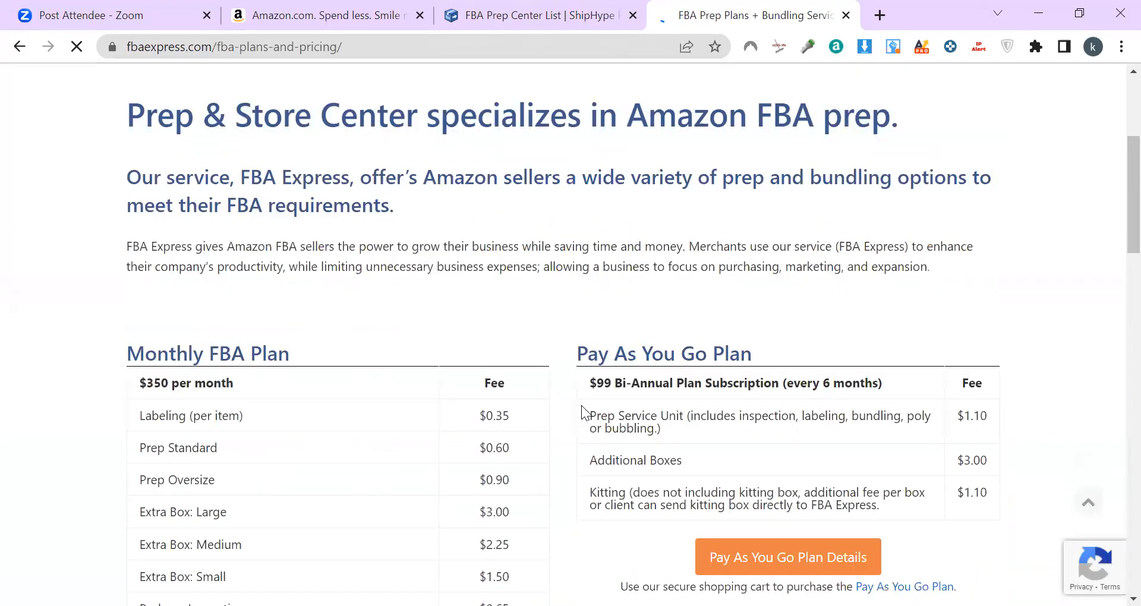
pyautogui.scroll(-3, 582, 405)
# Step: Review the Monthly FBA Plan's $350/month price, $0.35 labeling fee and prep fees
pyautogui.moveTo(38, 161); pyautogui.dragTo(362, 211)
pyautogui.click(309, 216)
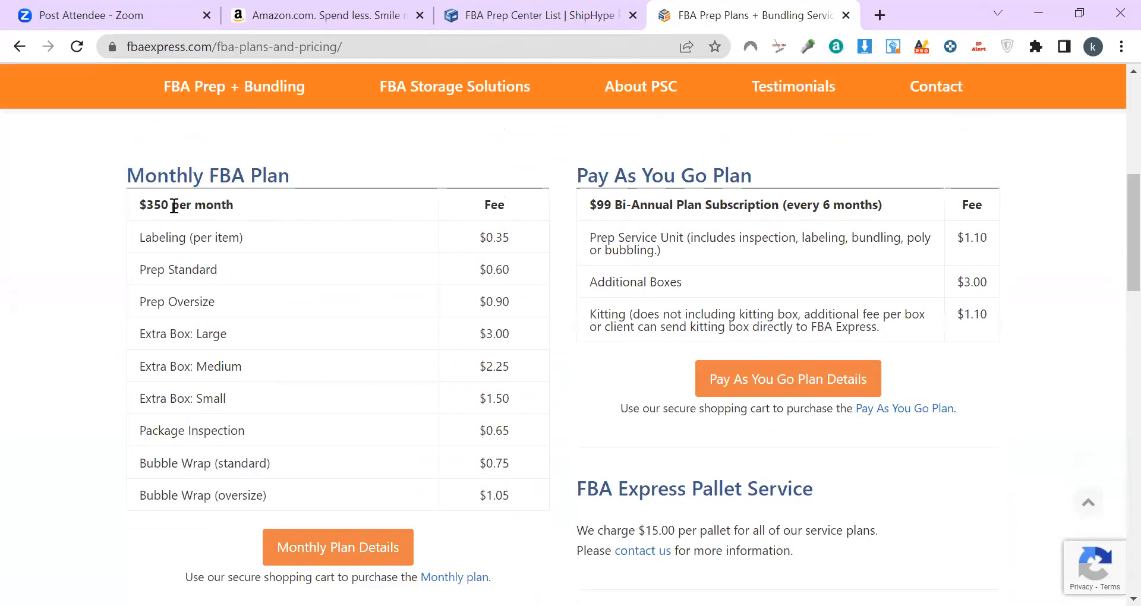
pyautogui.moveTo(140, 205); pyautogui.dragTo(273, 216)
pyautogui.click(327, 235)
pyautogui.moveTo(158, 238); pyautogui.dragTo(270, 237)
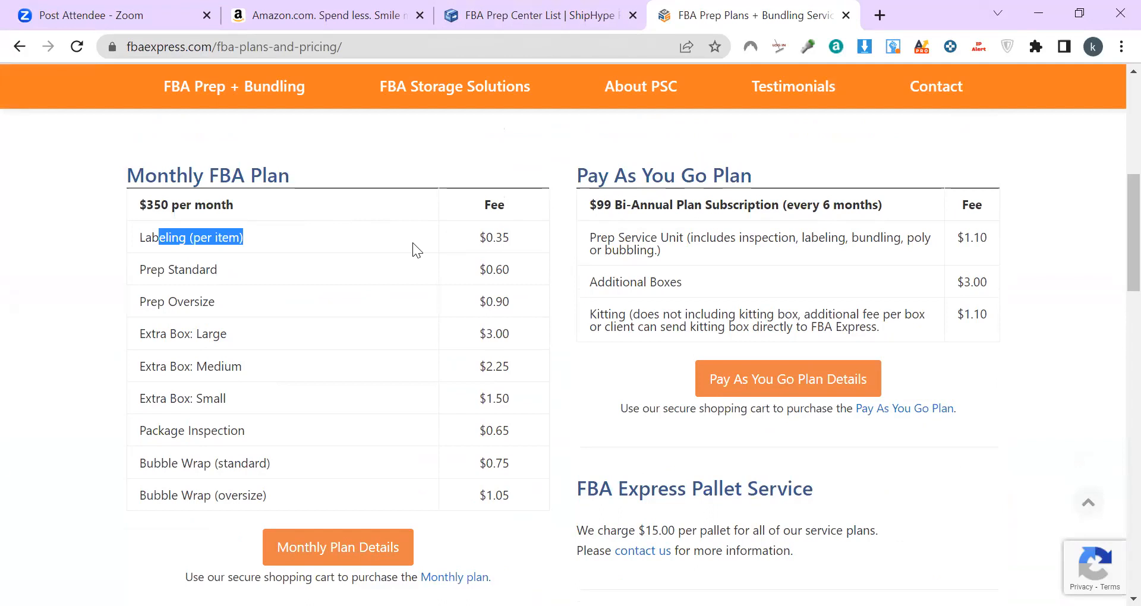
pyautogui.moveTo(479, 238); pyautogui.dragTo(514, 235)
pyautogui.click(527, 248)
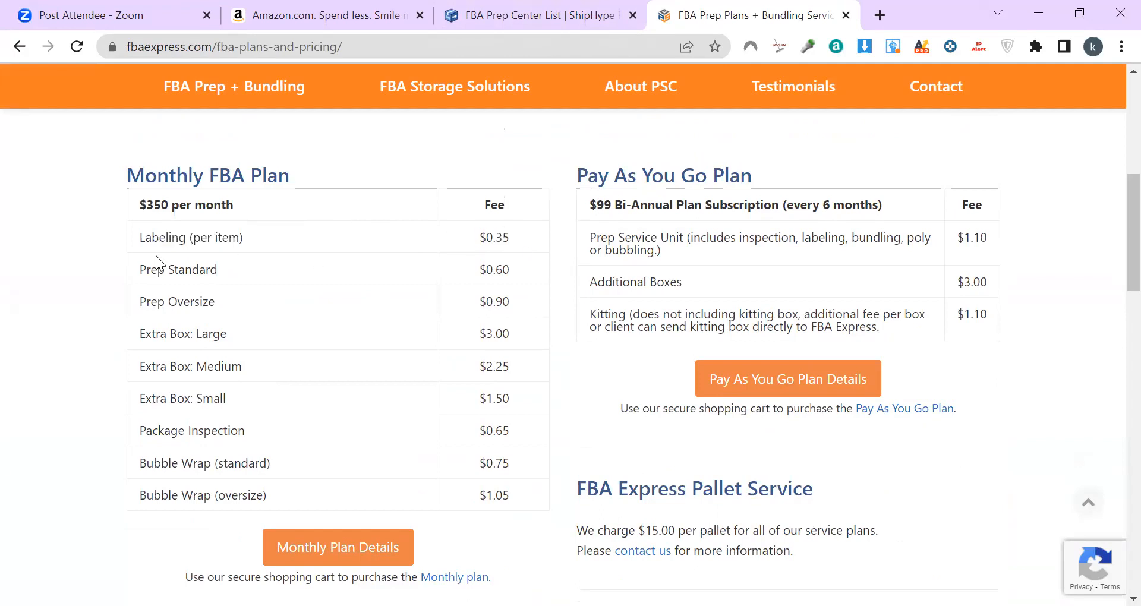
pyautogui.moveTo(479, 270); pyautogui.dragTo(503, 302)
pyautogui.click(524, 304)
pyautogui.click(414, 333)
# Step: Review the Extra Box fees, $0.65 package inspection and $0.75 bubble wrap fees
pyautogui.moveTo(131, 336); pyautogui.dragTo(317, 341)
pyautogui.moveTo(156, 366); pyautogui.dragTo(268, 365)
pyautogui.moveTo(234, 397); pyautogui.dragTo(170, 399)
pyautogui.click(482, 324)
pyautogui.moveTo(471, 431); pyautogui.dragTo(523, 424)
pyautogui.moveTo(179, 468); pyautogui.dragTo(325, 477)
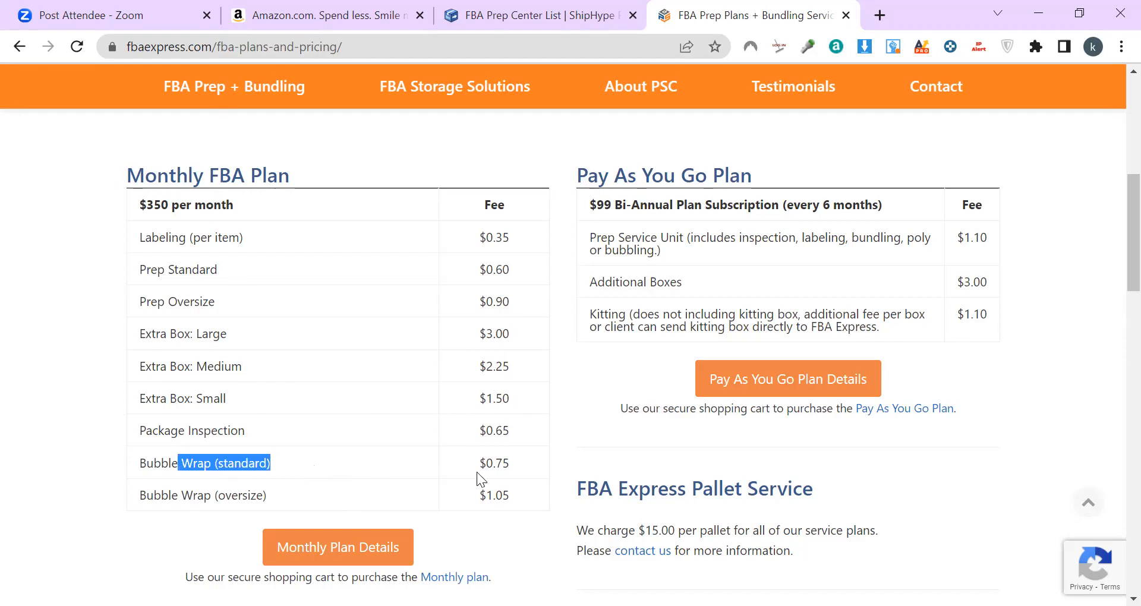
pyautogui.moveTo(518, 473); pyautogui.dragTo(479, 463)
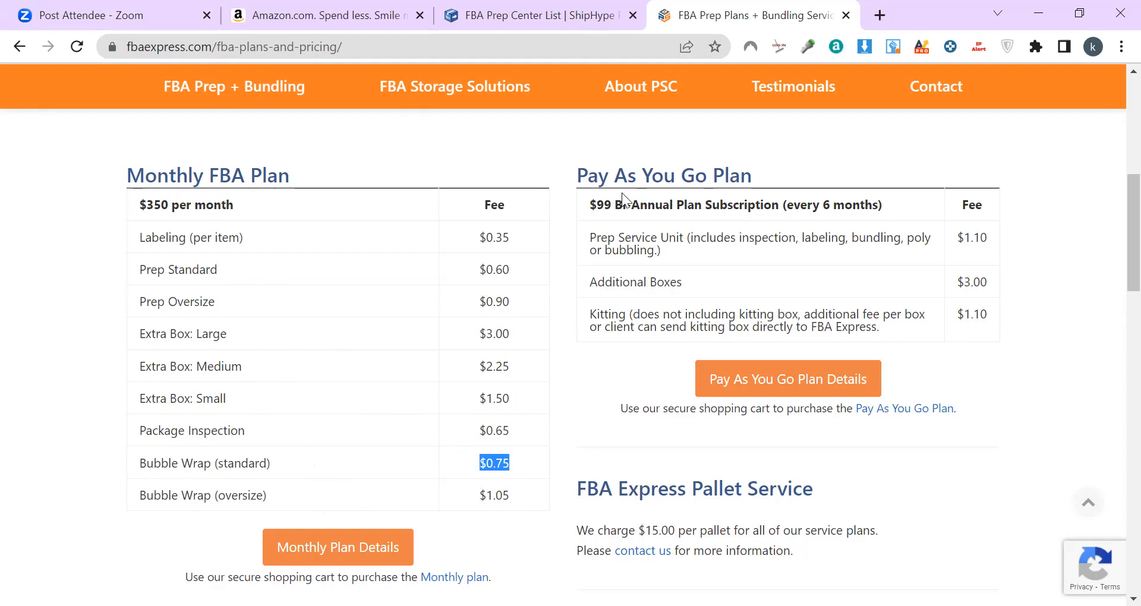
# Step: Check the Pay As You Go subscription line, then open the Monthly Plan Details page
pyautogui.moveTo(587, 204); pyautogui.dragTo(905, 208)
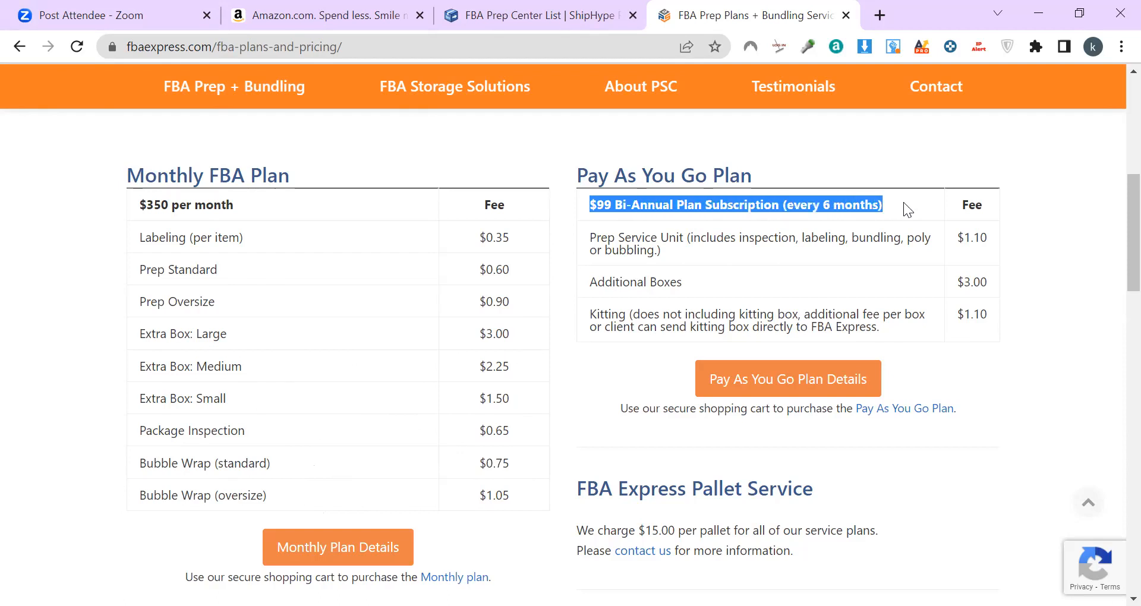
pyautogui.click(600, 211)
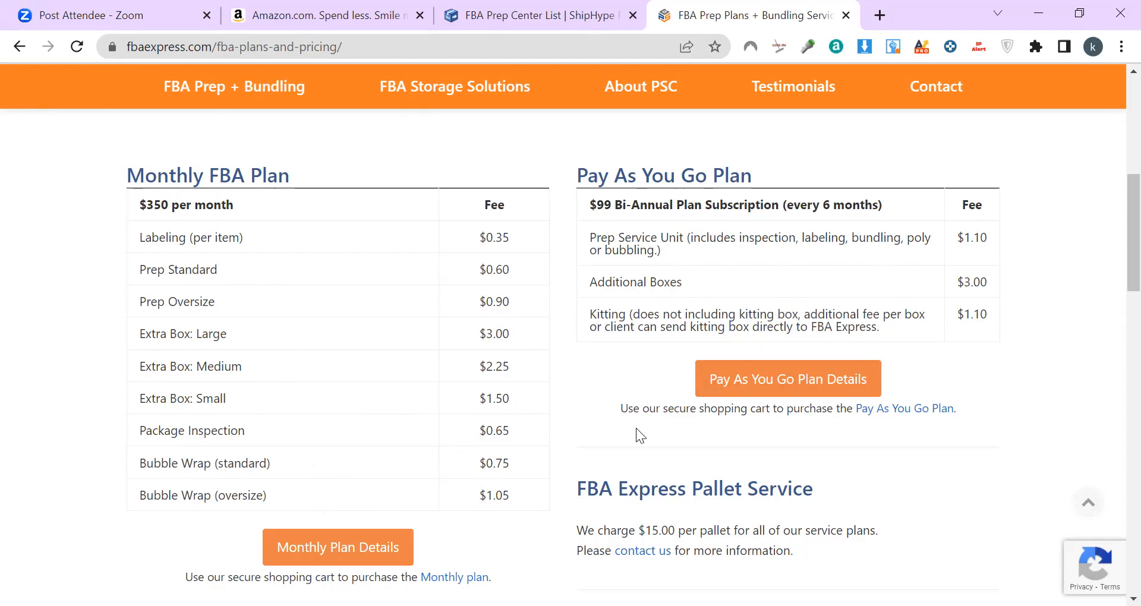
pyautogui.scroll(-3, 636, 428)
pyautogui.click(390, 374)
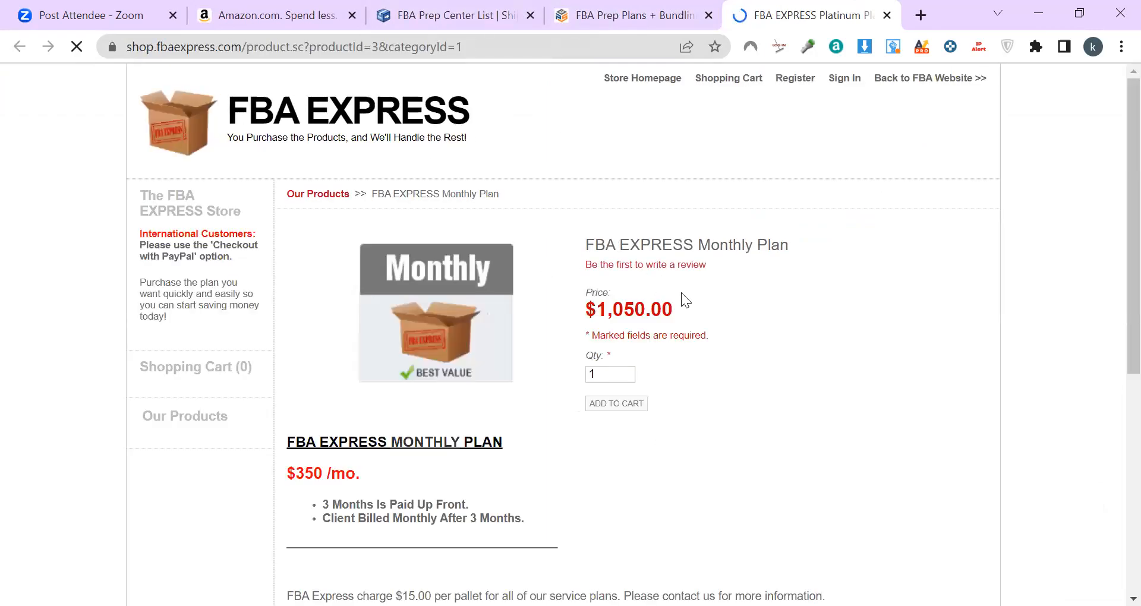
# Step: Check the Monthly Plan's $1,050.00 price, then close both FBA Express tabs
pyautogui.moveTo(683, 333); pyautogui.dragTo(610, 320)
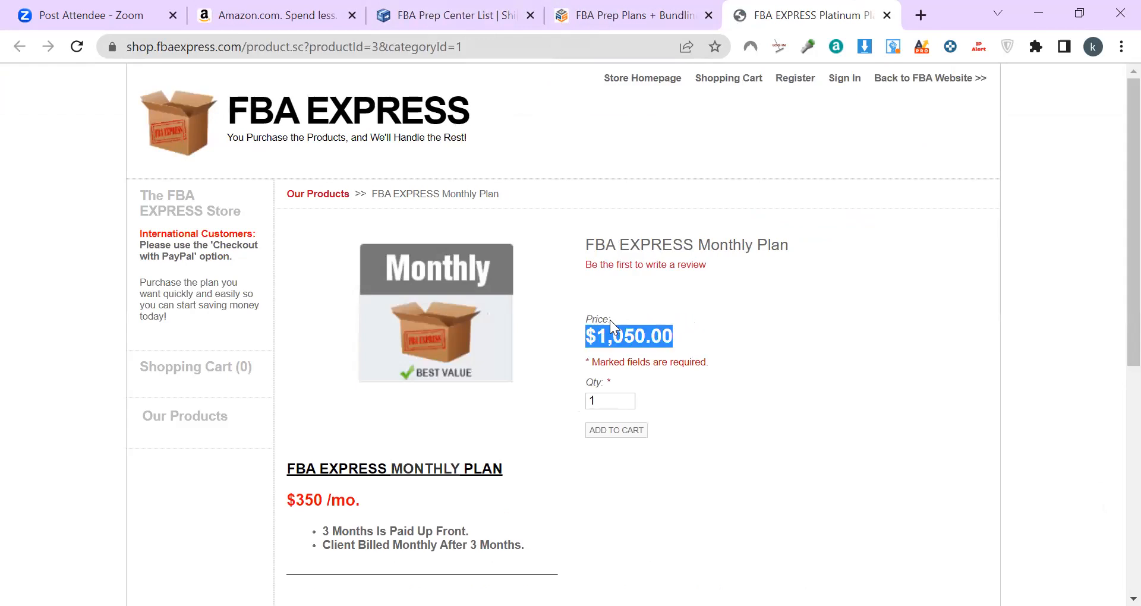
pyautogui.click(702, 321)
pyautogui.scroll(-5, 410, 285)
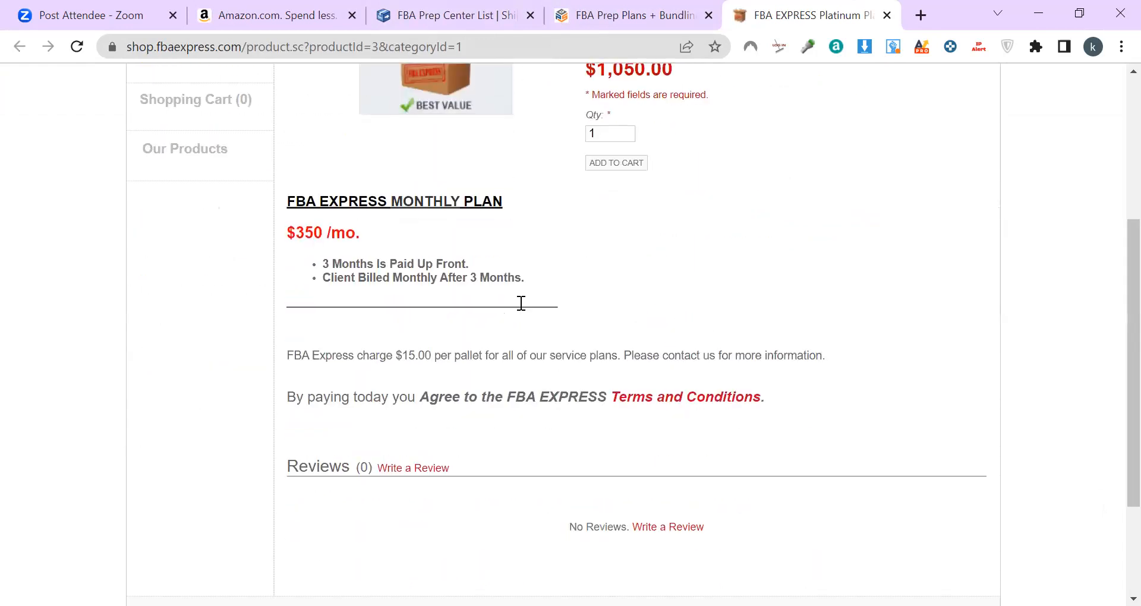
pyautogui.scroll(-2, 597, 310)
pyautogui.scroll(6, 598, 304)
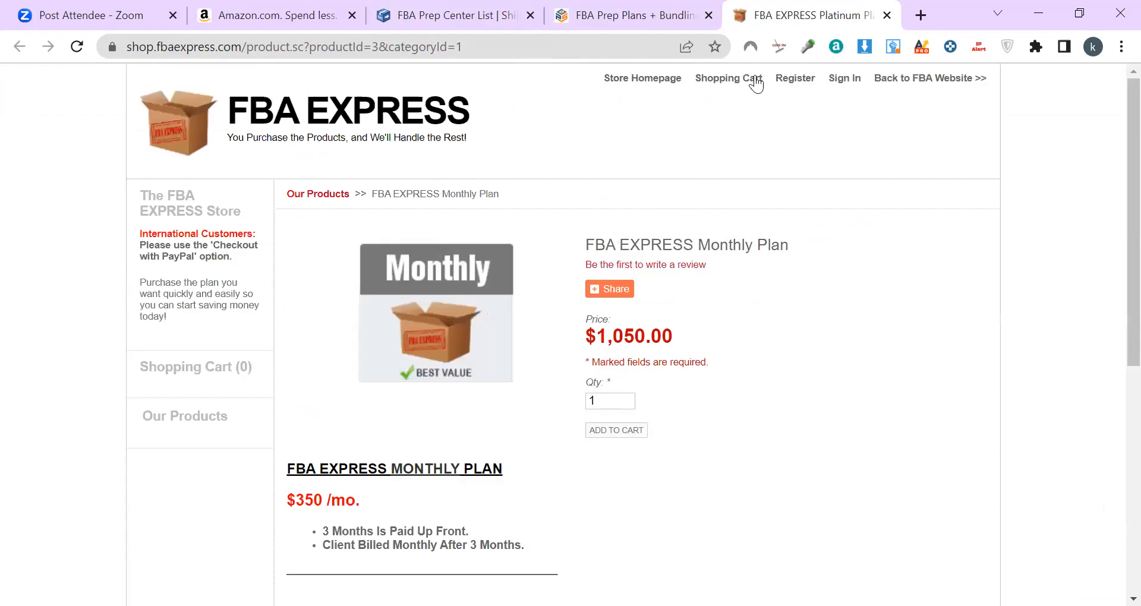
pyautogui.click(887, 16)
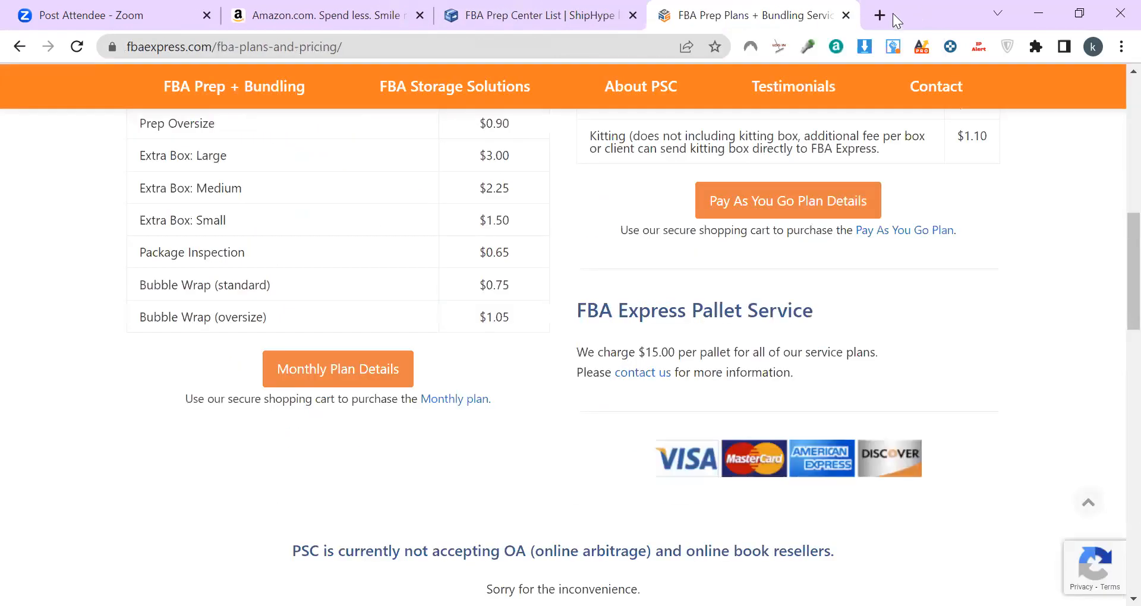
pyautogui.click(846, 17)
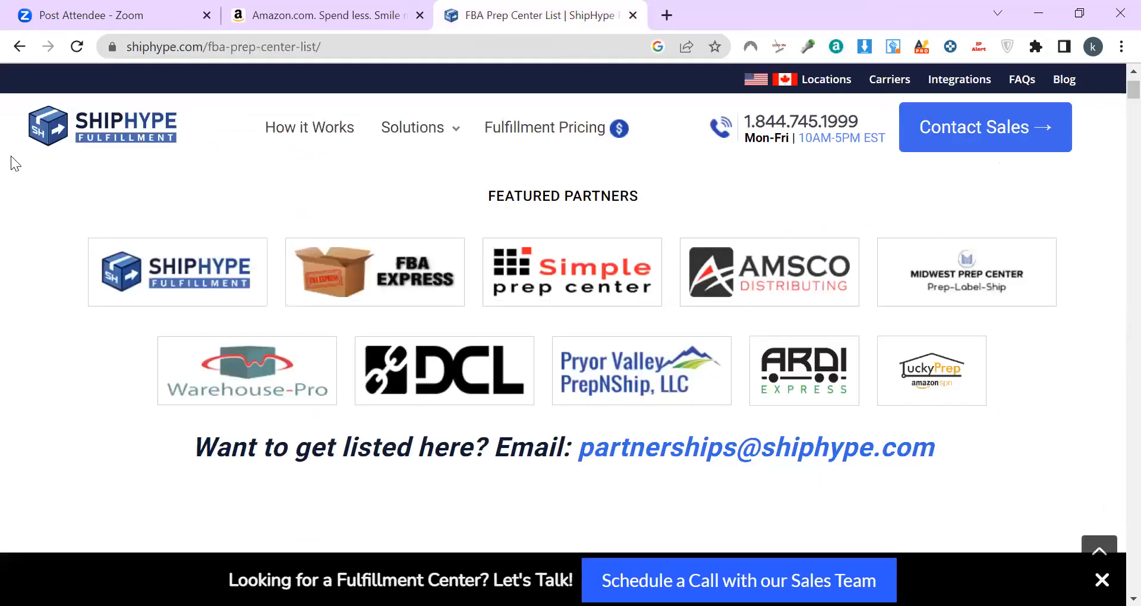
# Step: Go back to the 'fba prep center' Google results and scroll down to the PrepCenter listing
pyautogui.scroll(1, 232, 350)
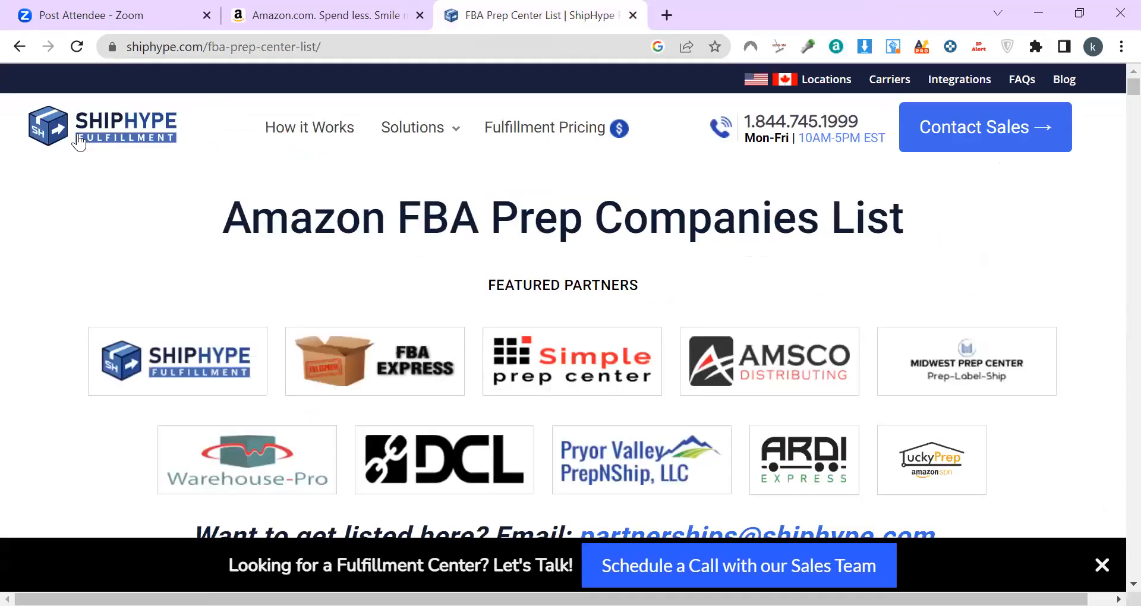
pyautogui.click(26, 48)
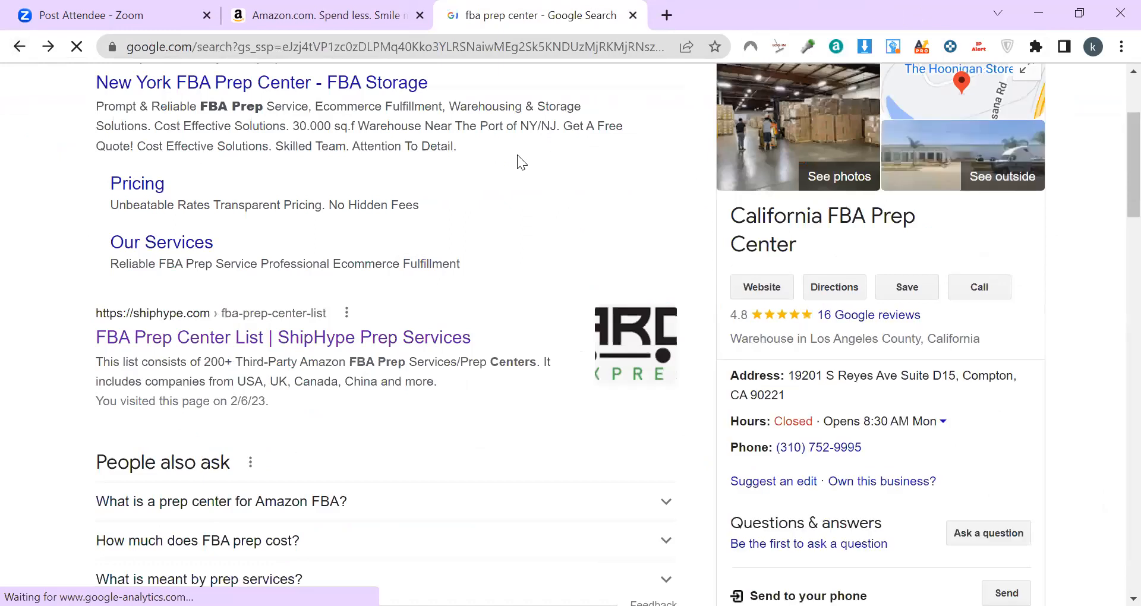
pyautogui.scroll(-6, 377, 408)
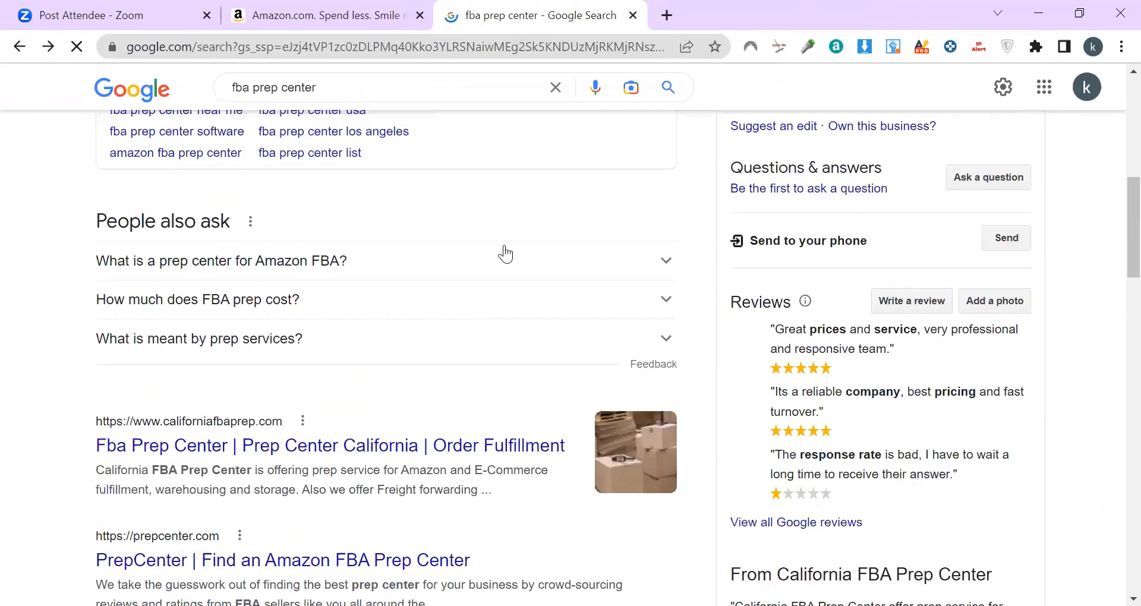
pyautogui.scroll(-4, 352, 430)
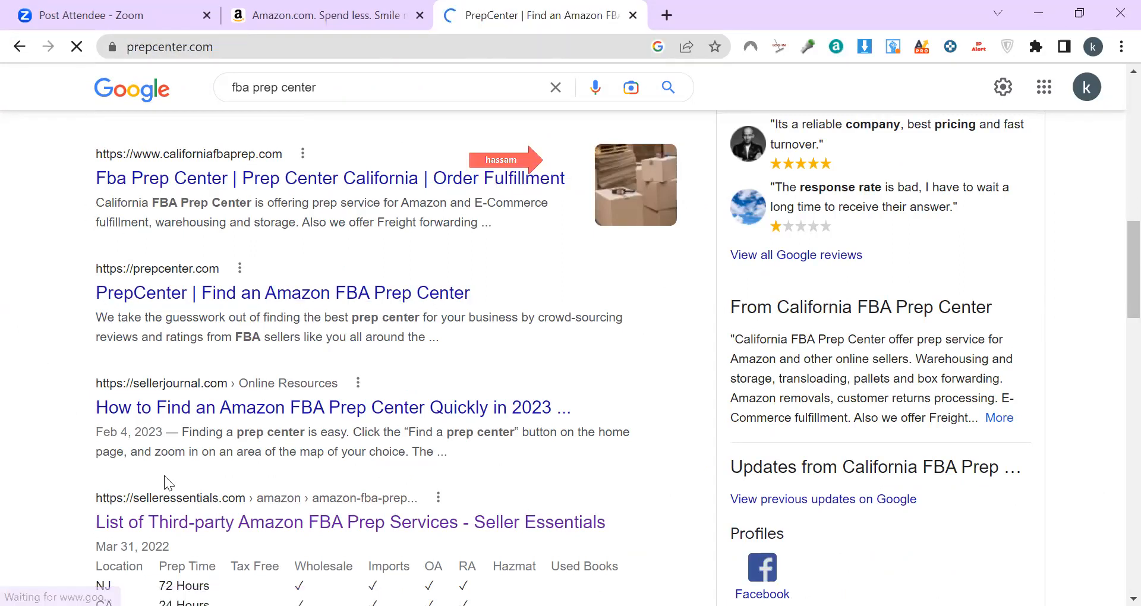
# Step: Browse PrepCenter's 156-result prep center directory, then return to its home page
pyautogui.scroll(-6, 525, 376)
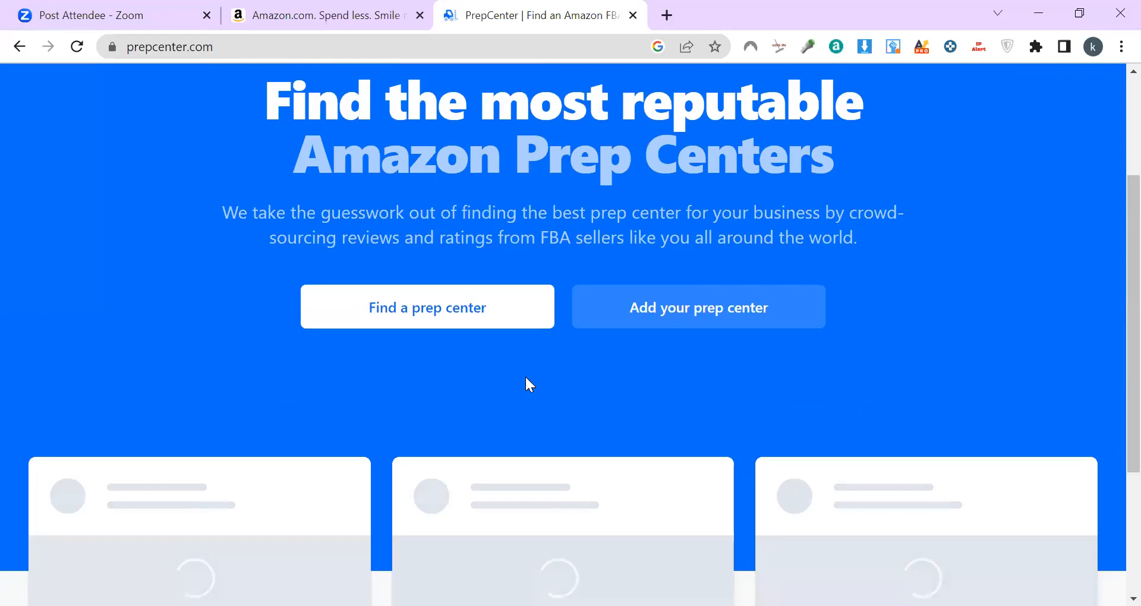
pyautogui.scroll(7, 525, 377)
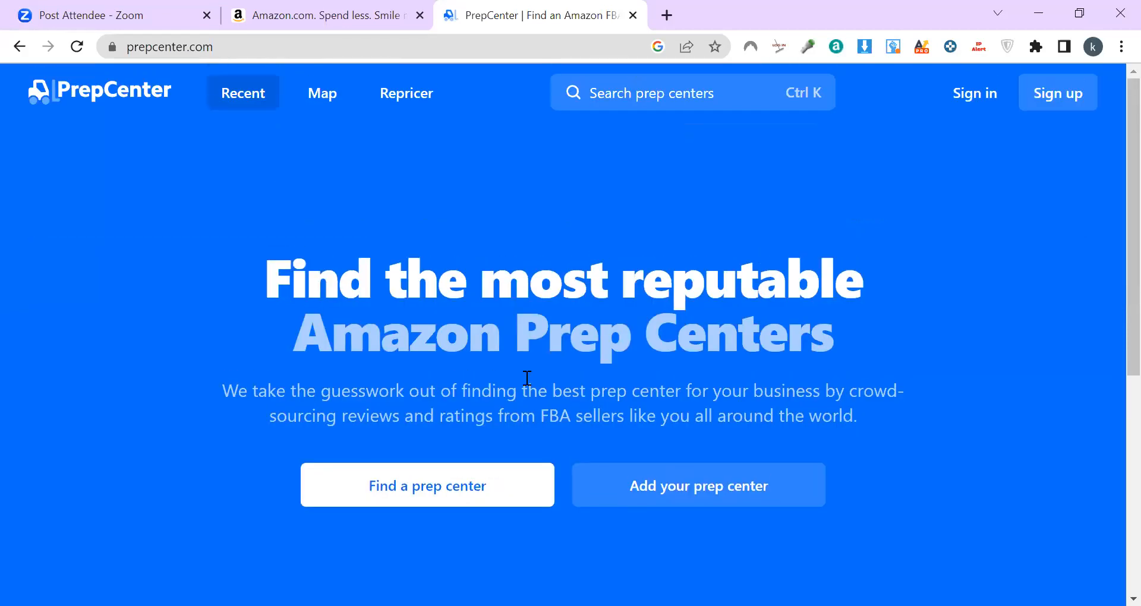
pyautogui.click(426, 501)
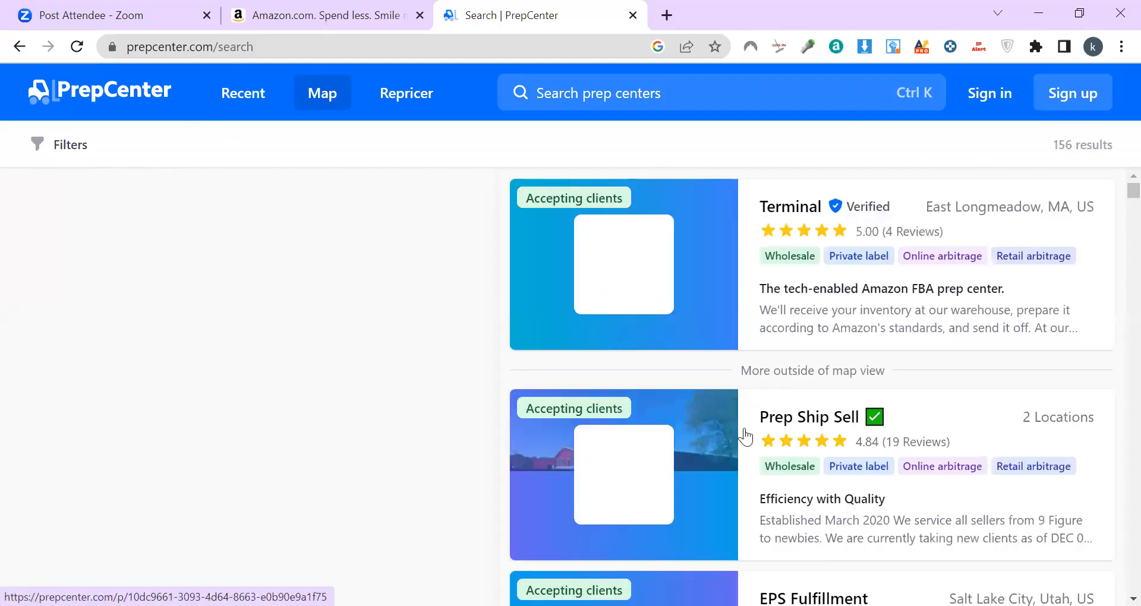
pyautogui.scroll(-4, 746, 437)
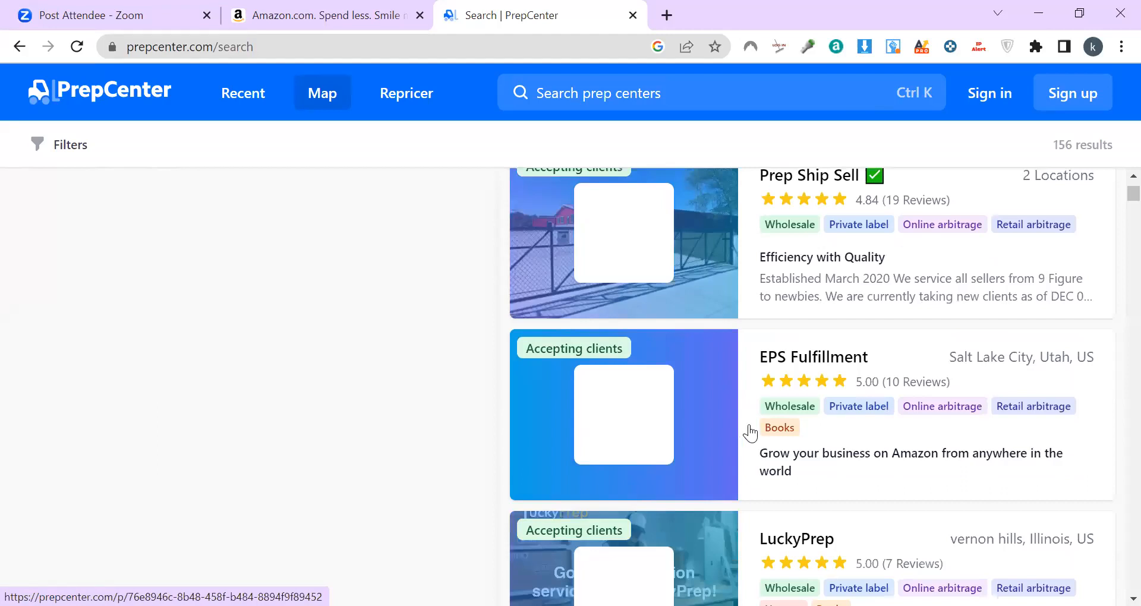
pyautogui.scroll(-5, 750, 433)
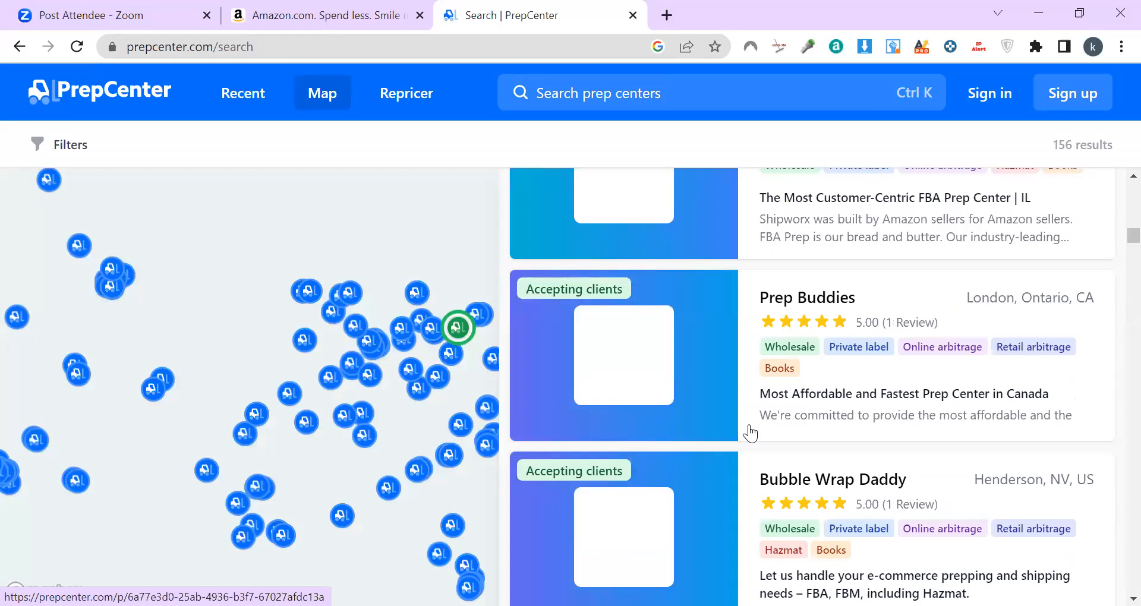
pyautogui.click(20, 47)
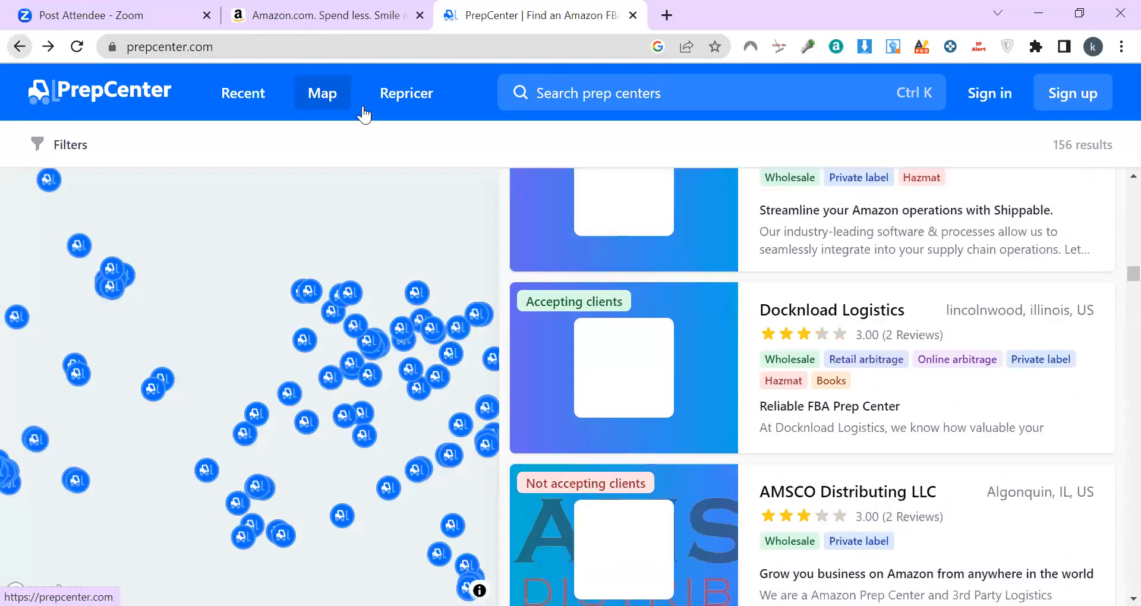
# Step: Run a web search for 'fba prep center' from the address bar
pyautogui.click(307, 43)
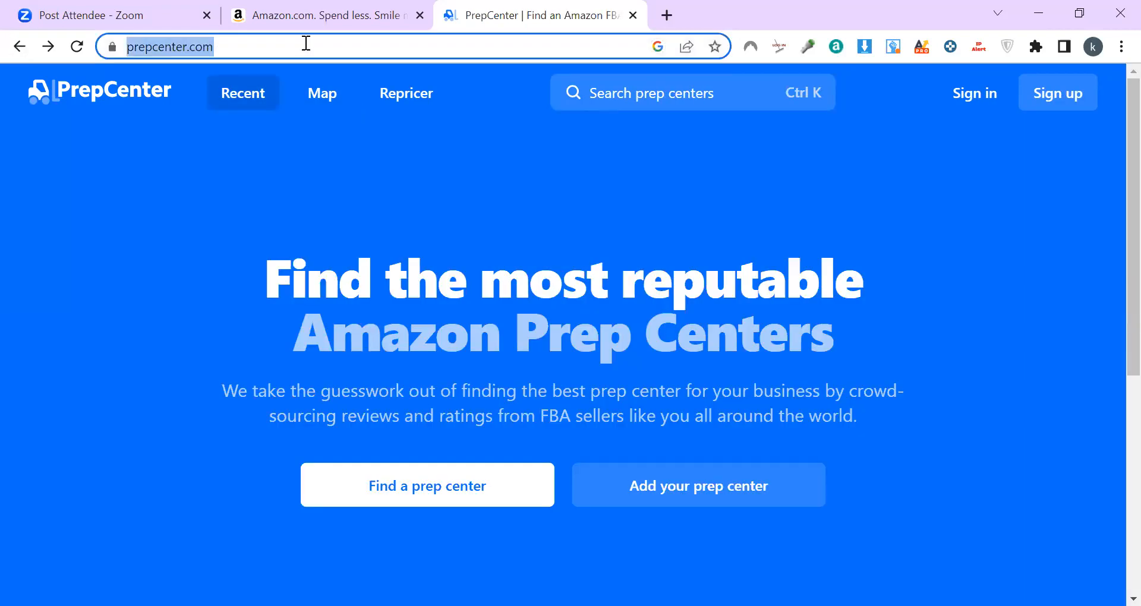
pyautogui.write('fba')
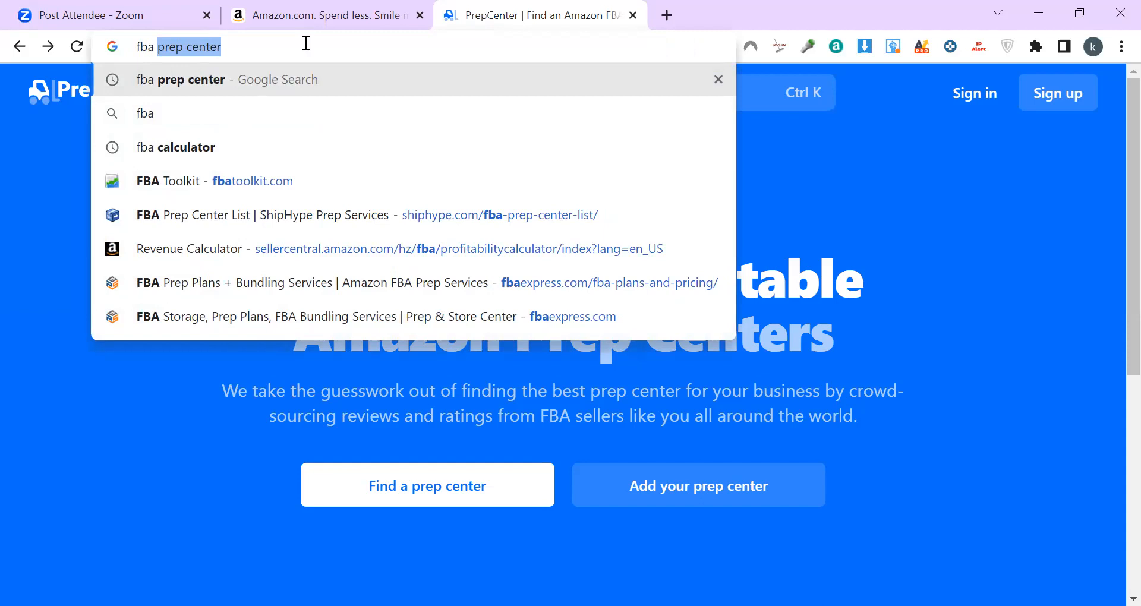
pyautogui.press('Return')
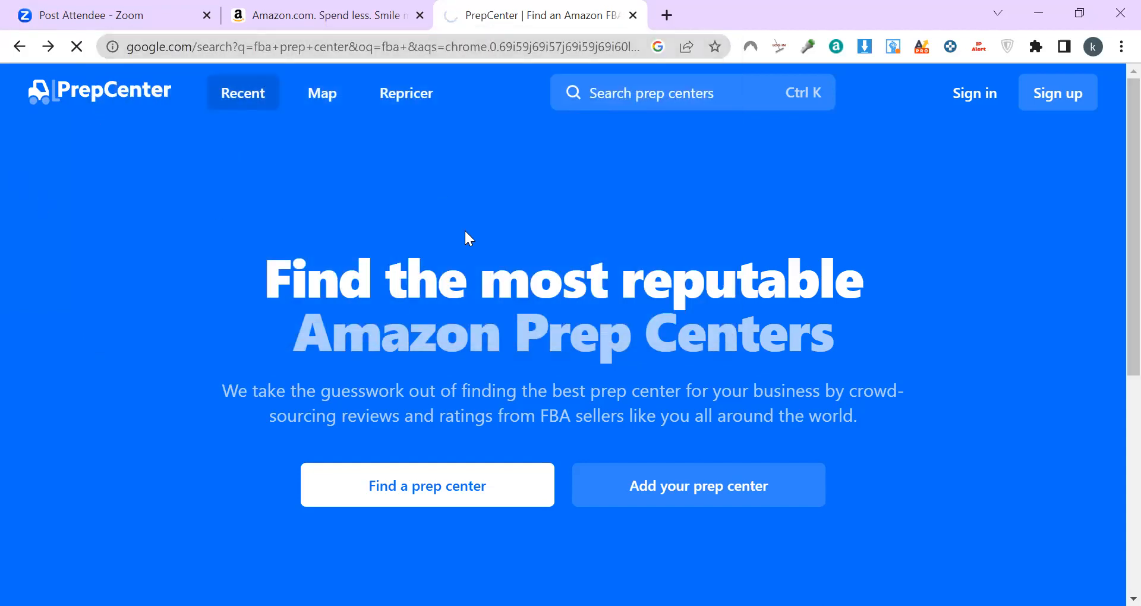
# Step: Refine the search to 'fba prep center florida' and scroll to the Florida places list
pyautogui.click(321, 12)
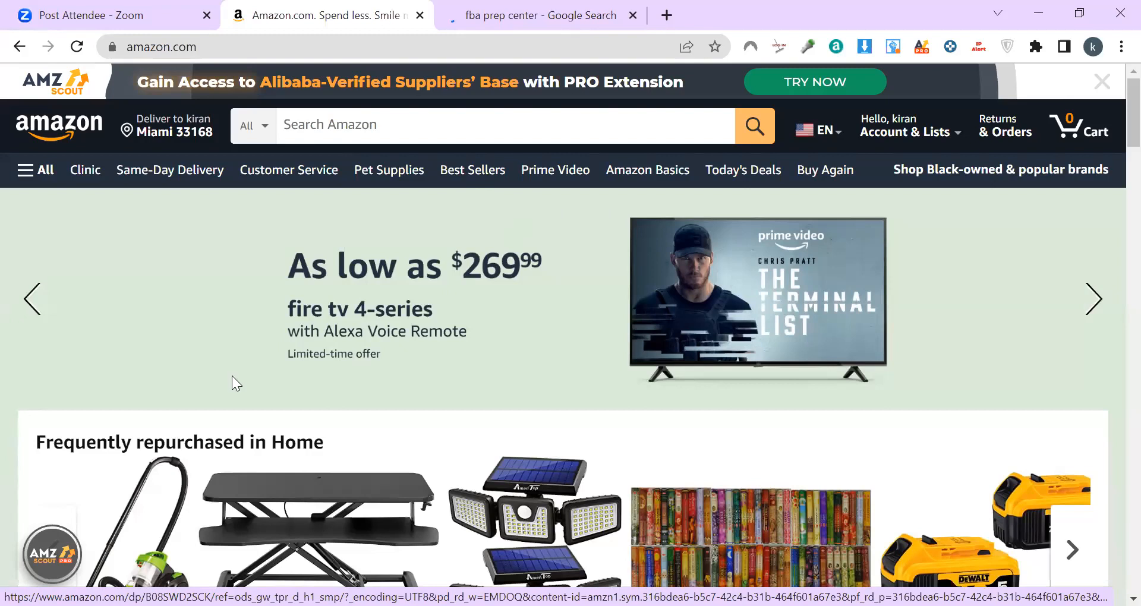
pyautogui.hotkey('ctrl', 'Tab')
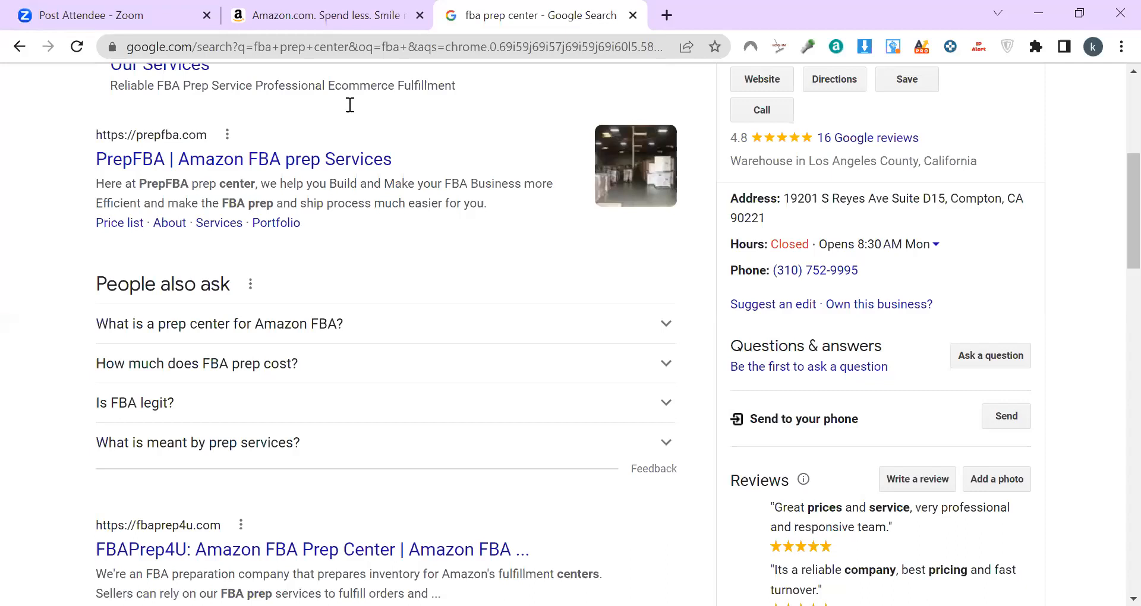
pyautogui.write('florid')
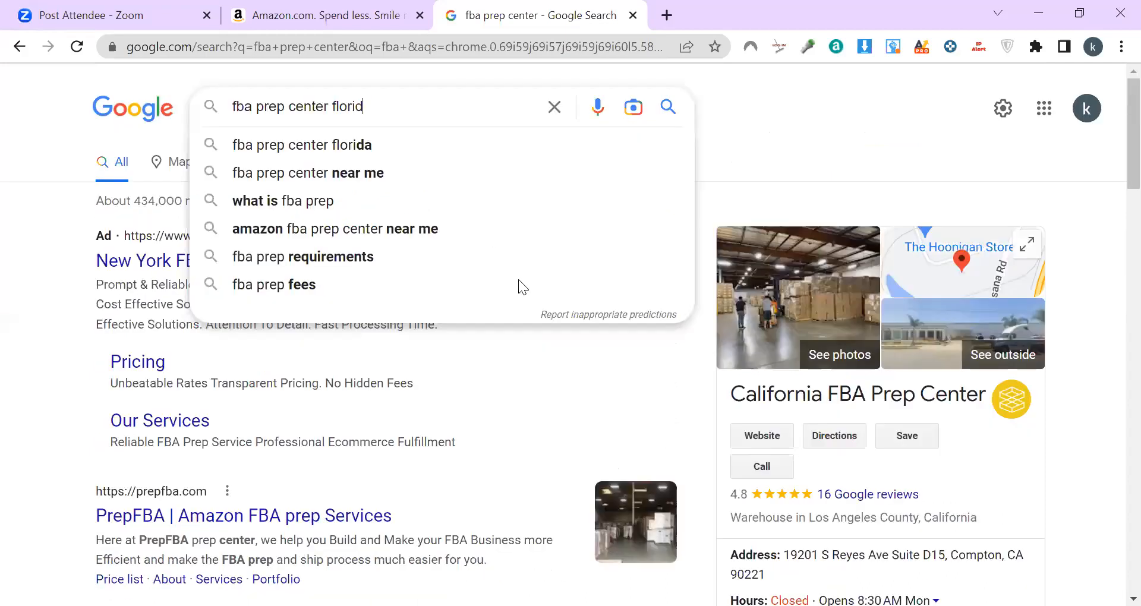
pyautogui.click(322, 152)
pyautogui.scroll(-8, 212, 280)
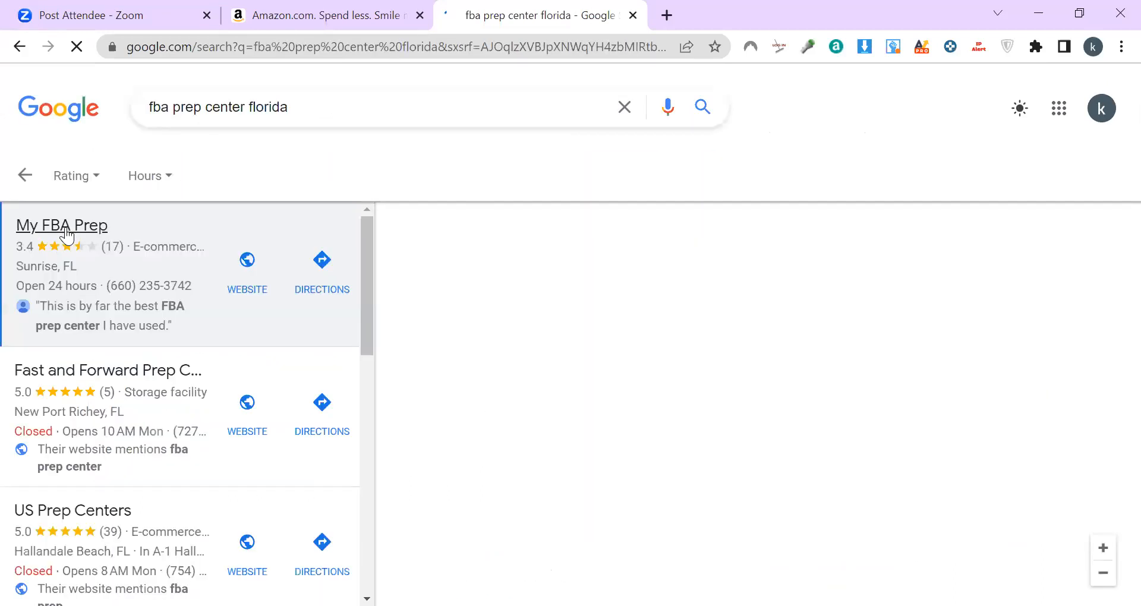
# Step: Open the My FBA Prep listing and visit its website, myfbaprep.com
pyautogui.click(67, 236)
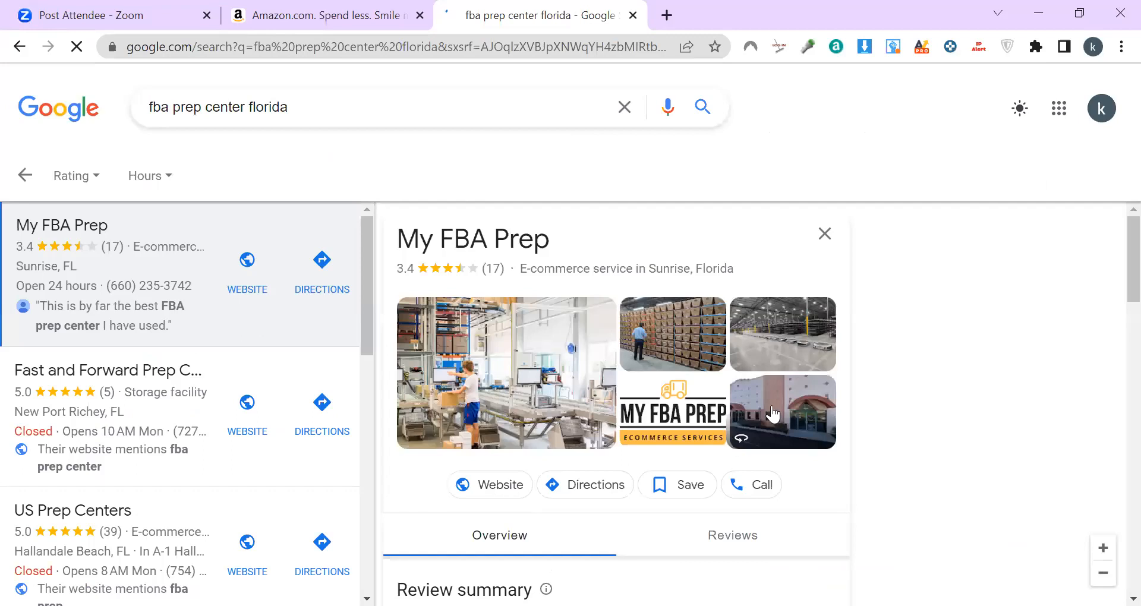
pyautogui.click(514, 489)
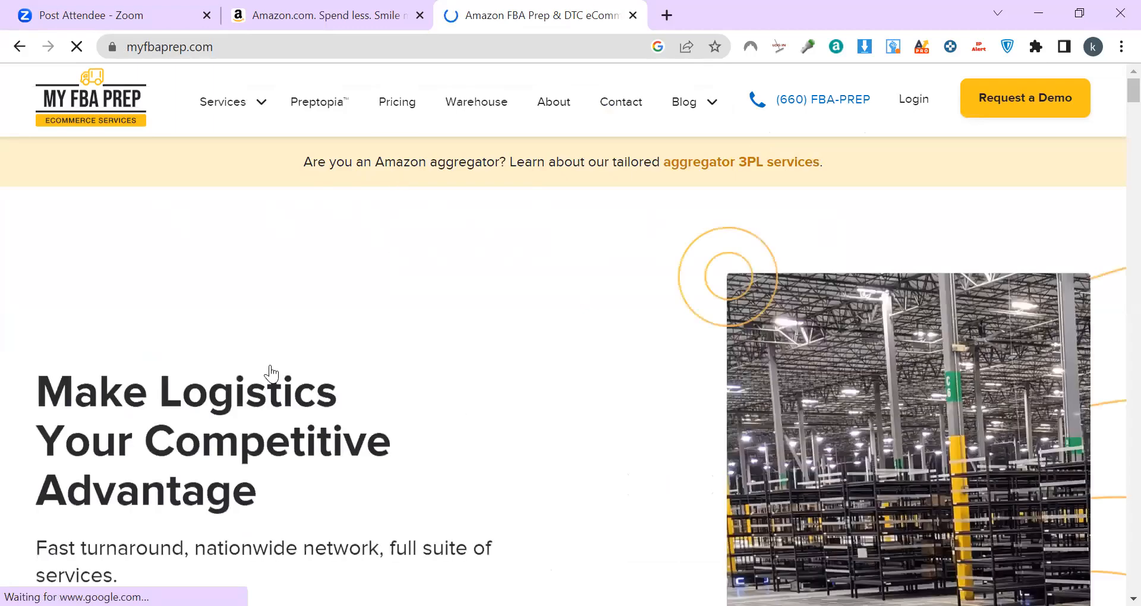
# Step: Browse the MyFBAPrep homepage's services and testimonials to the footer, then go to Pricing
pyautogui.scroll(-4, 421, 461)
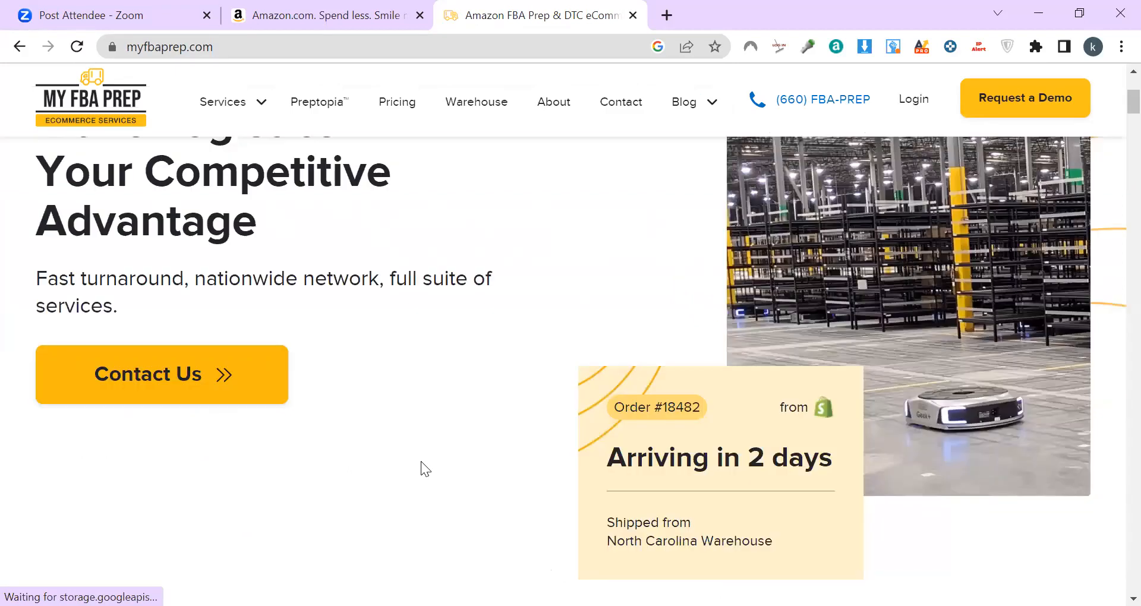
pyautogui.scroll(-3, 622, 372)
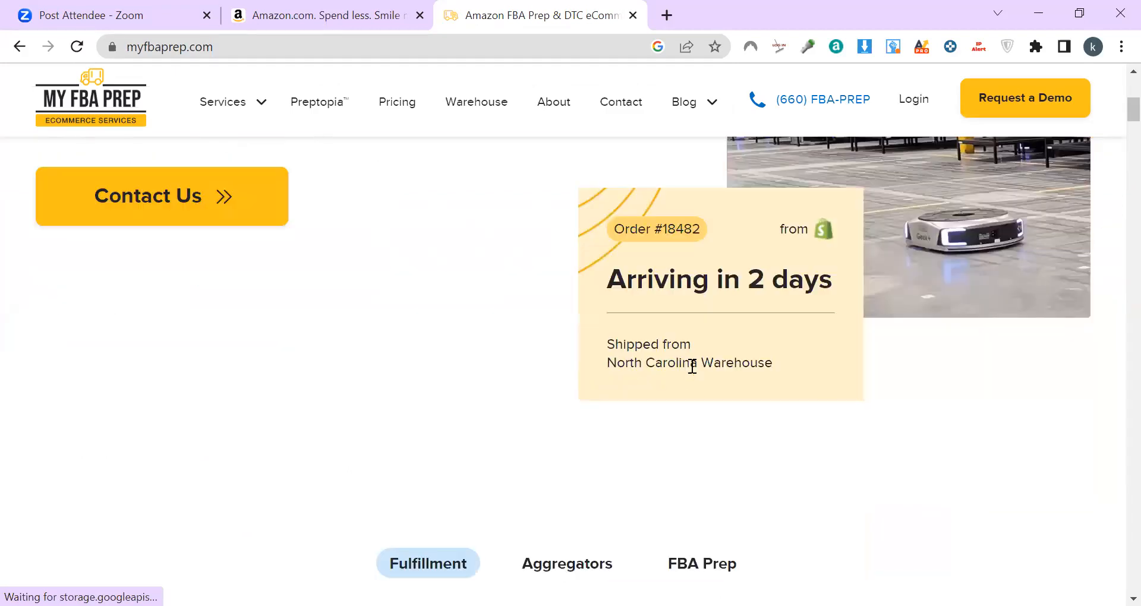
pyautogui.scroll(3, 415, 403)
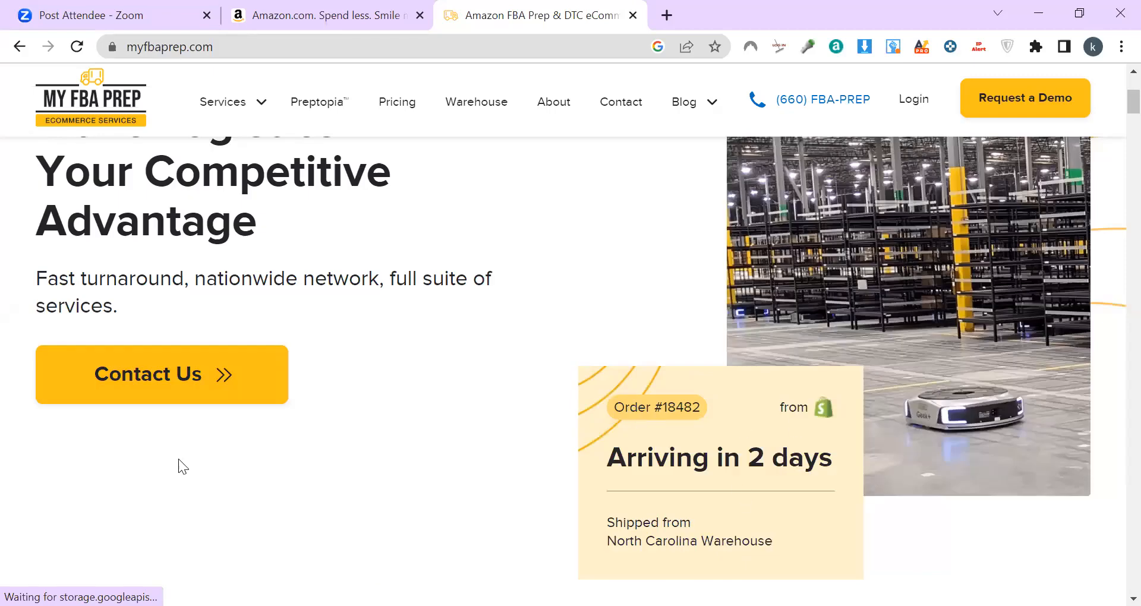
pyautogui.scroll(-5, 307, 453)
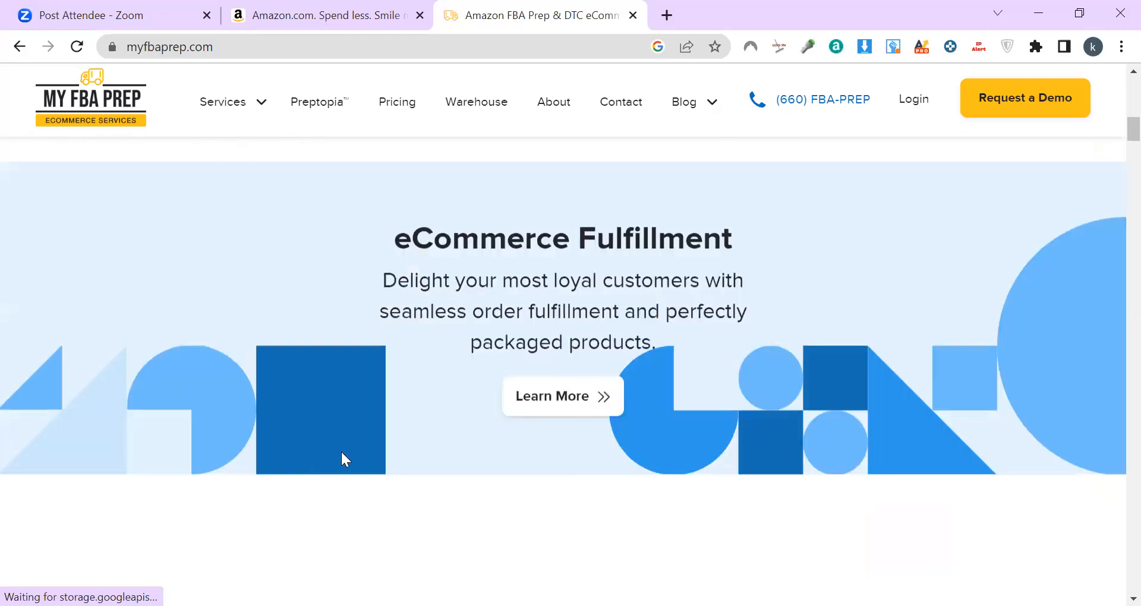
pyautogui.scroll(-5, 341, 451)
pyautogui.scroll(-10, 341, 452)
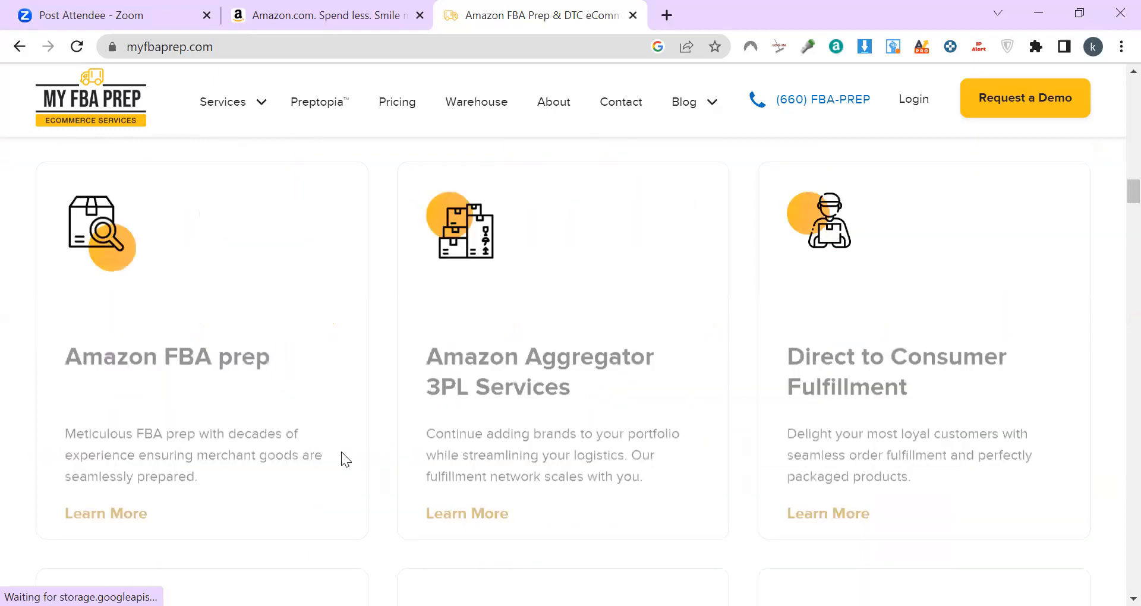
pyautogui.scroll(-2, 341, 452)
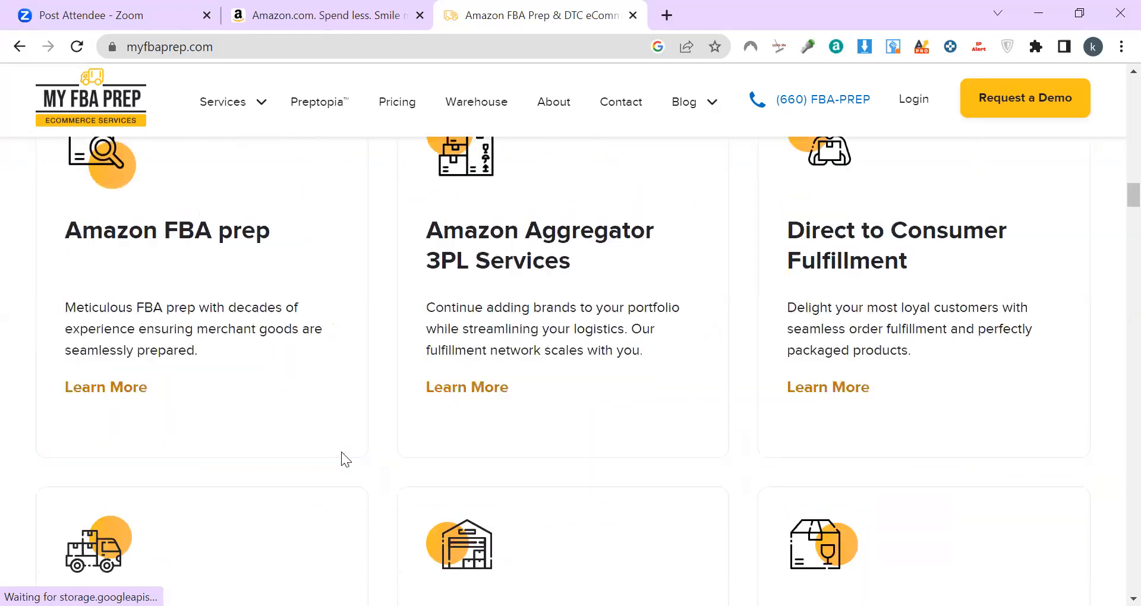
pyautogui.scroll(-5, 341, 452)
pyautogui.scroll(-10, 341, 452)
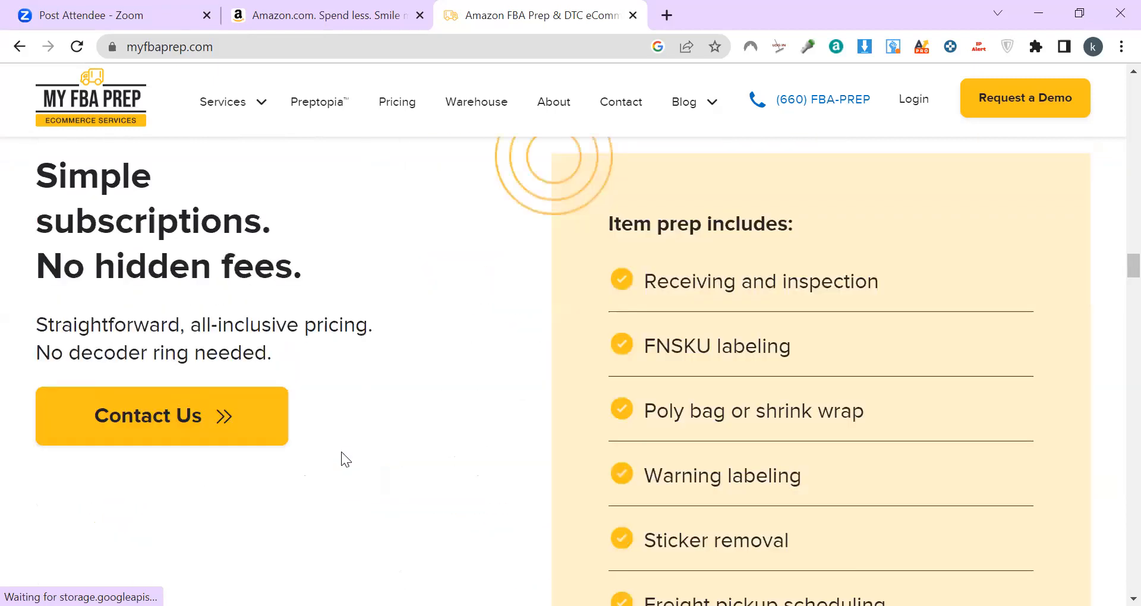
pyautogui.scroll(-10, 341, 451)
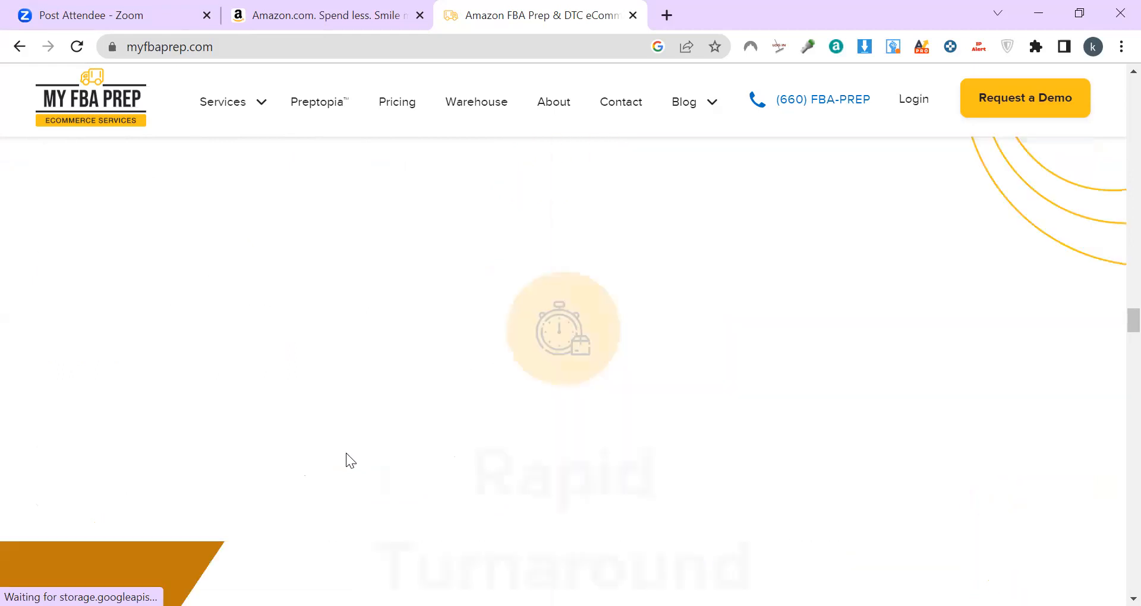
pyautogui.scroll(-10, 352, 458)
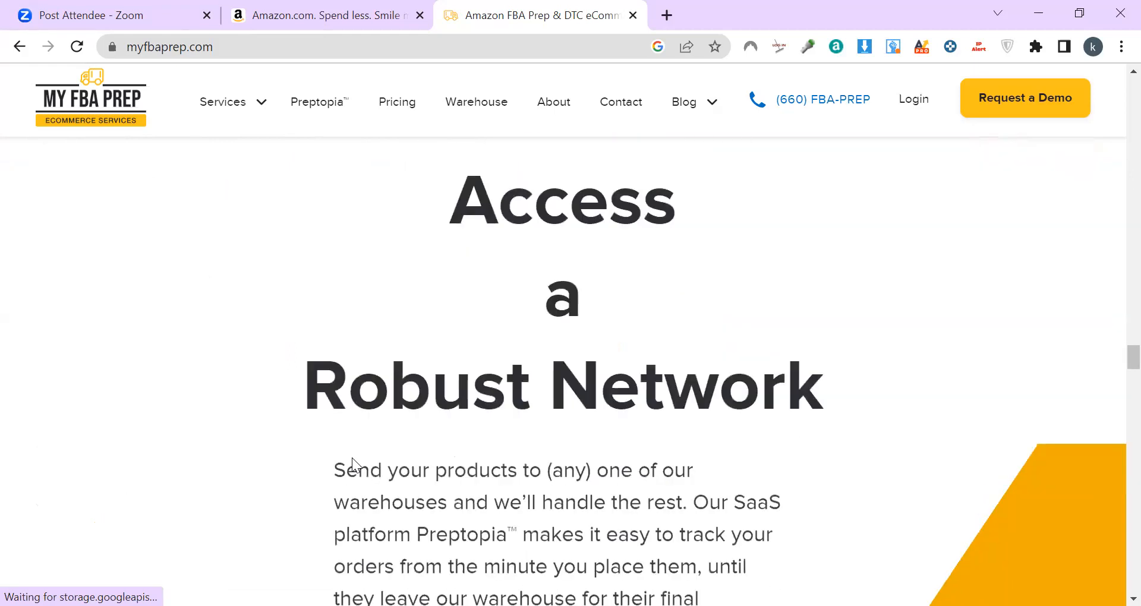
pyautogui.scroll(-15, 352, 458)
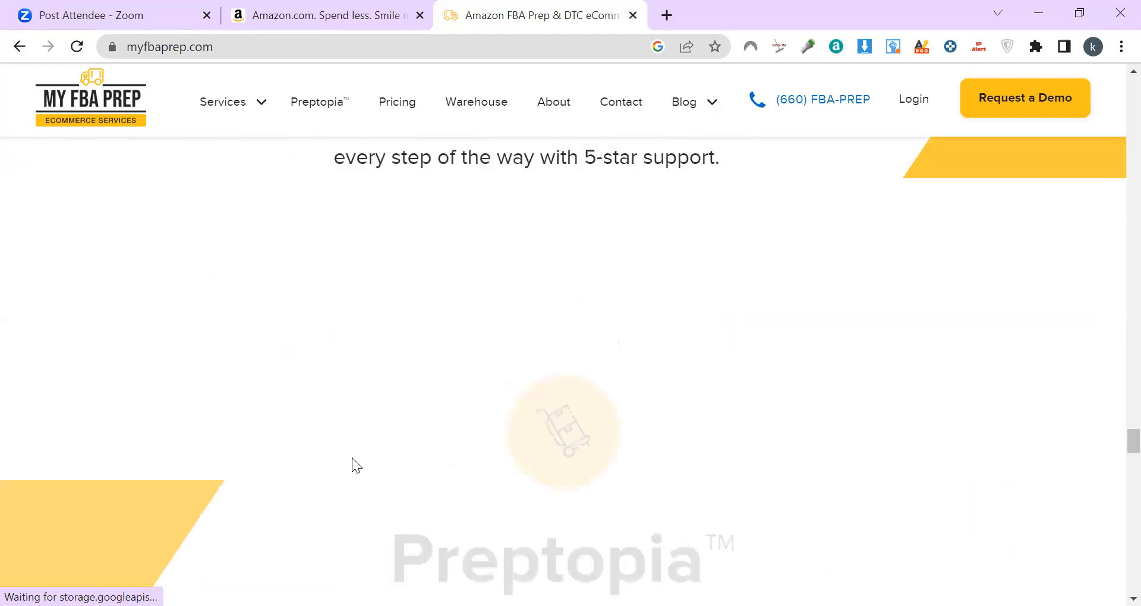
pyautogui.scroll(-10, 352, 457)
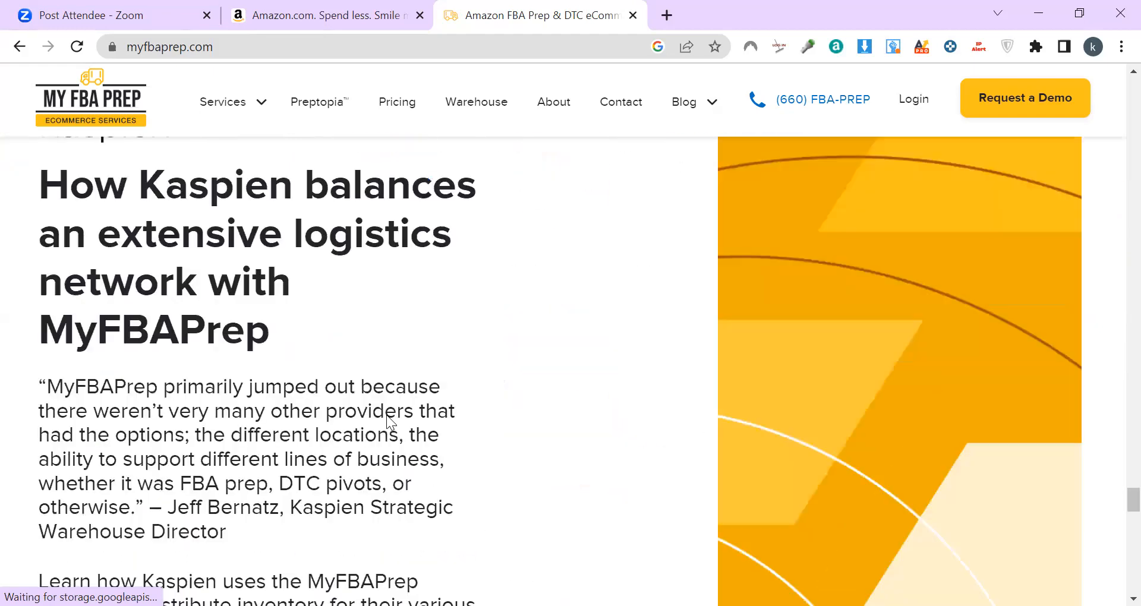
pyautogui.scroll(-5, 388, 415)
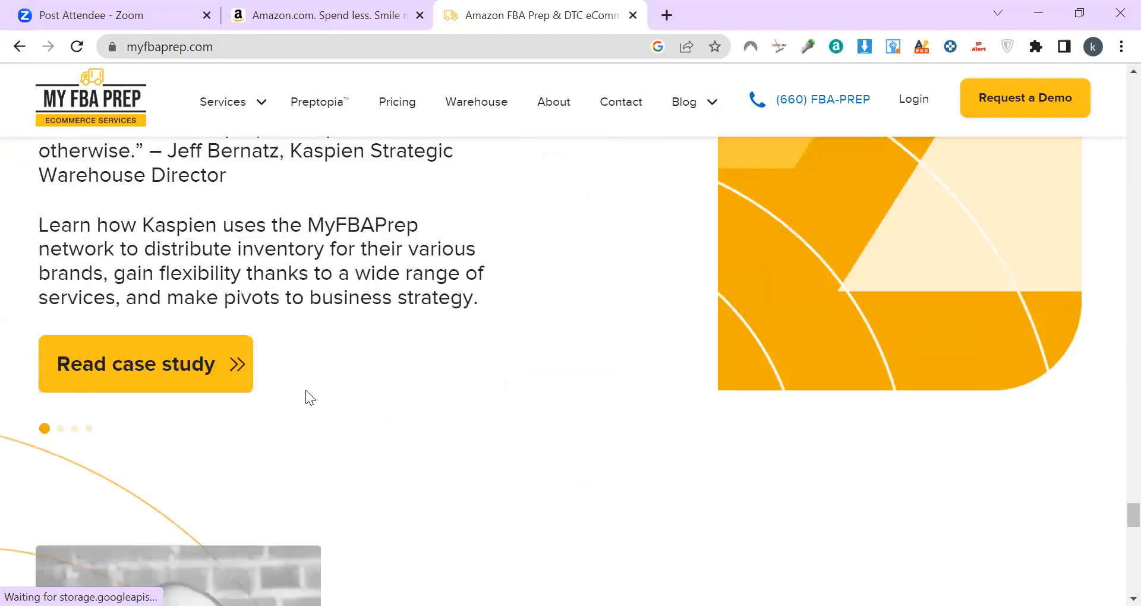
pyautogui.scroll(-4, 124, 183)
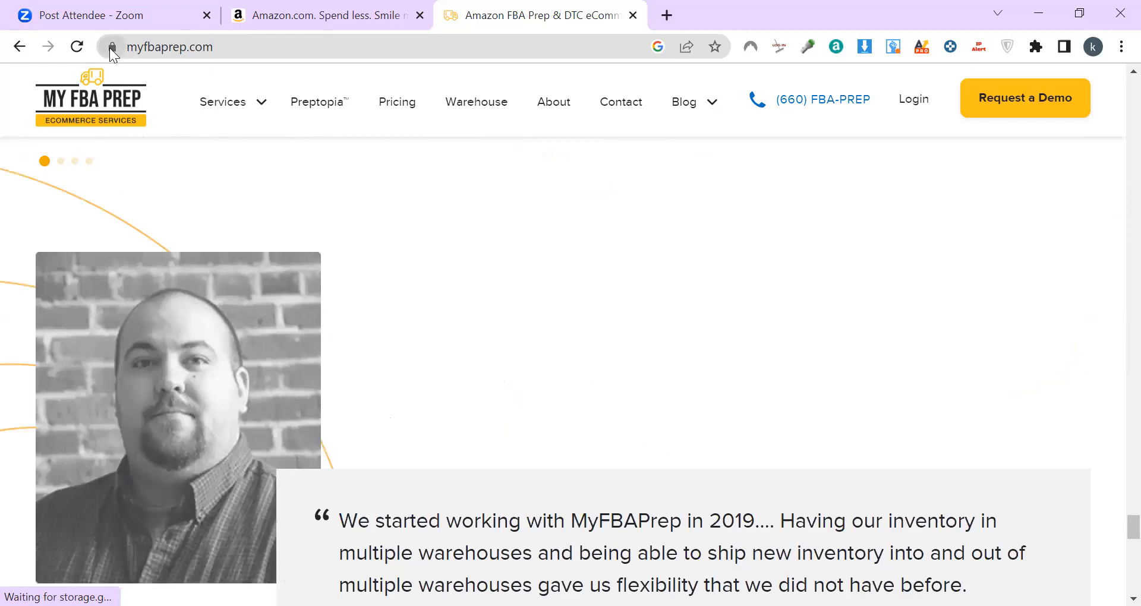
pyautogui.scroll(-5, 375, 372)
pyautogui.scroll(-8, 383, 381)
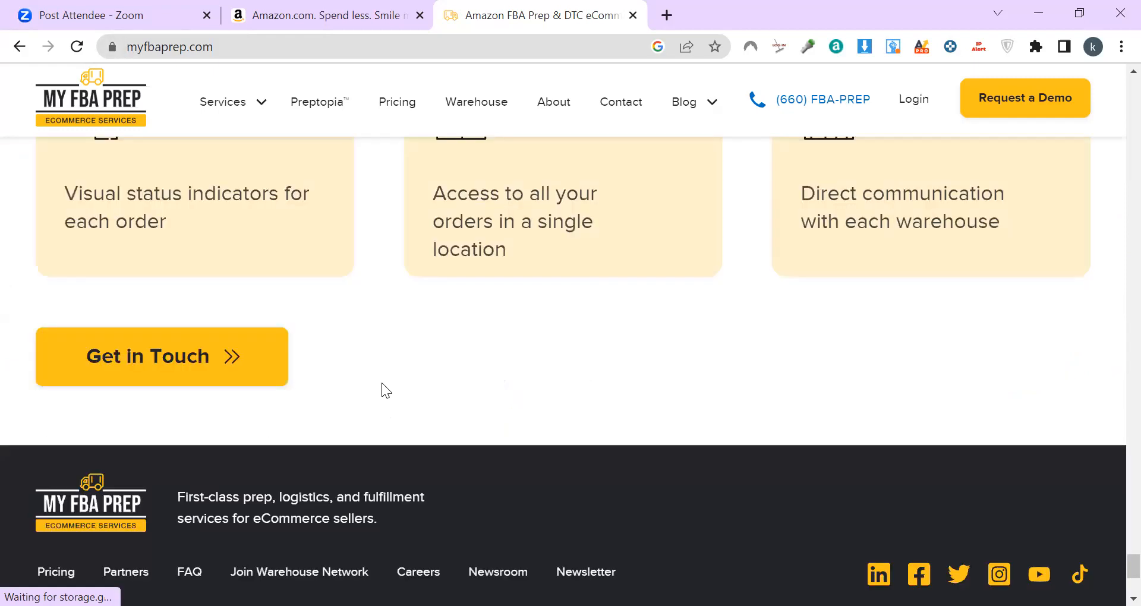
pyautogui.scroll(-5, 381, 384)
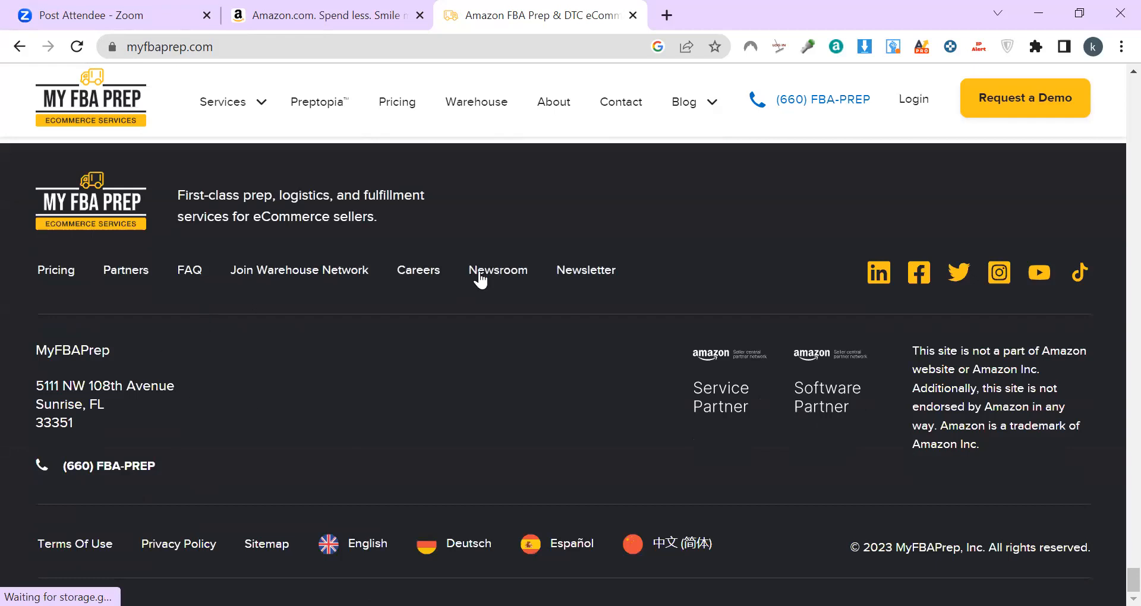
pyautogui.click(45, 276)
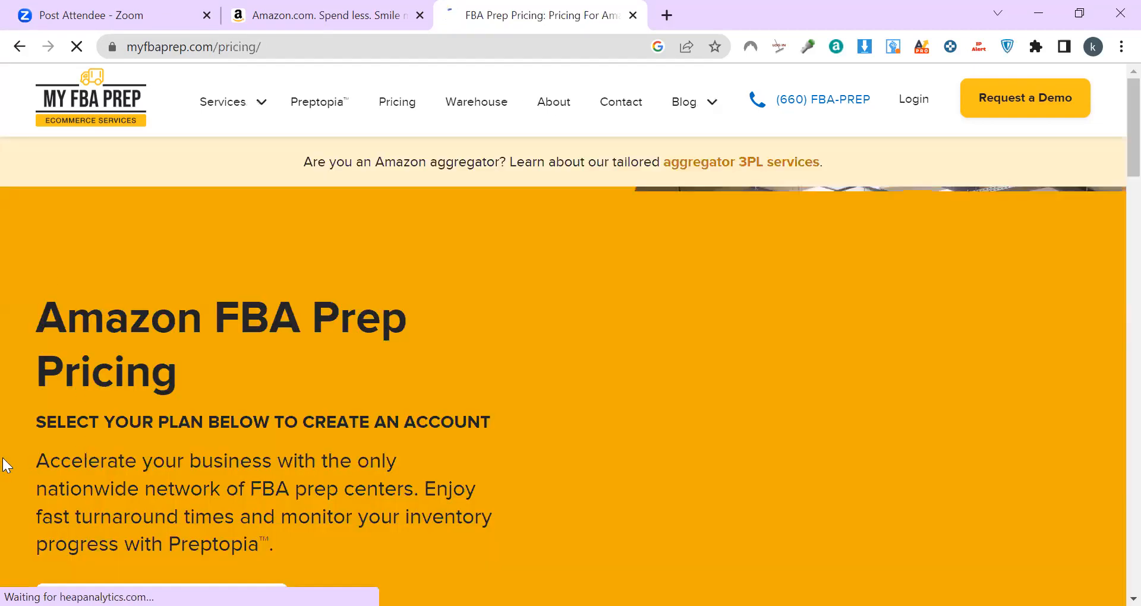
# Step: Review the Lite $1.00, Standard $0.95 and Pro $0.90 per-unit tiers, then close MyFBAPrep
pyautogui.scroll(-1, 156, 478)
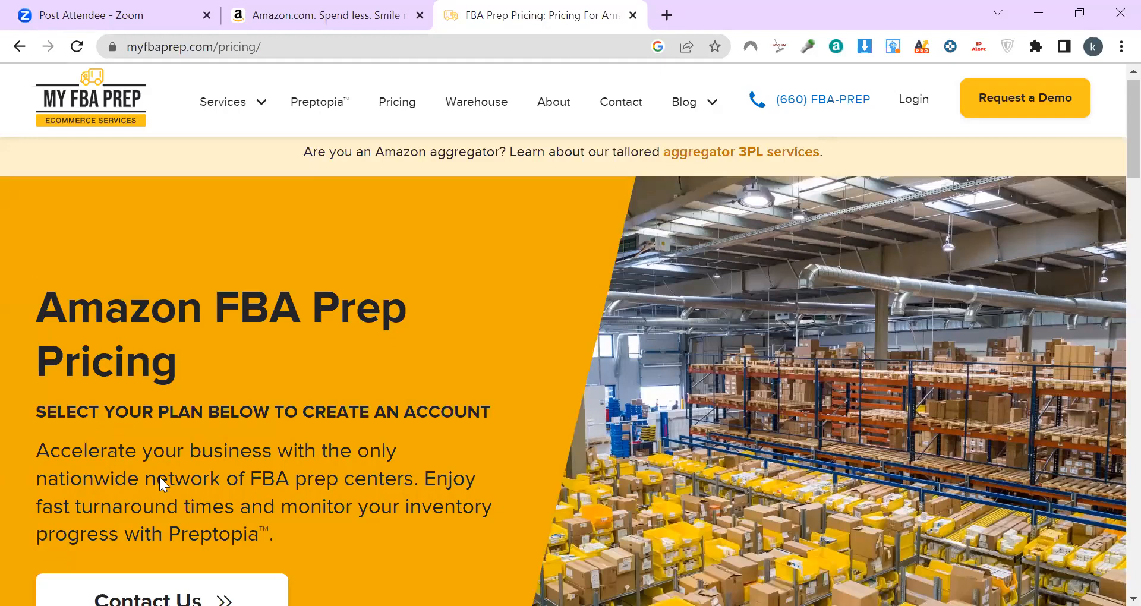
pyautogui.scroll(-5, 159, 477)
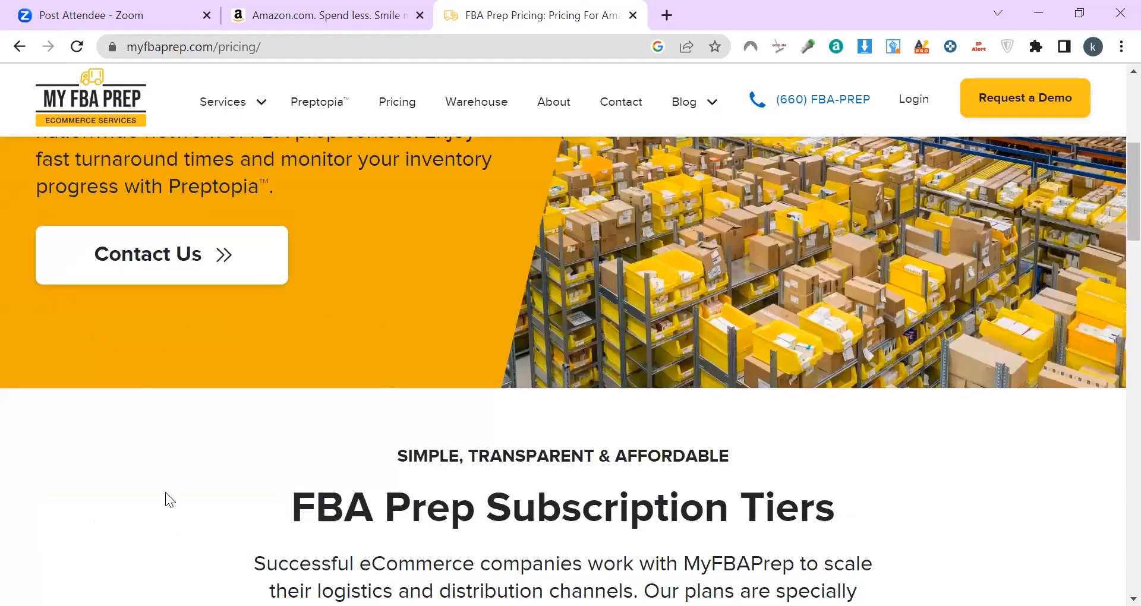
pyautogui.scroll(-8, 165, 493)
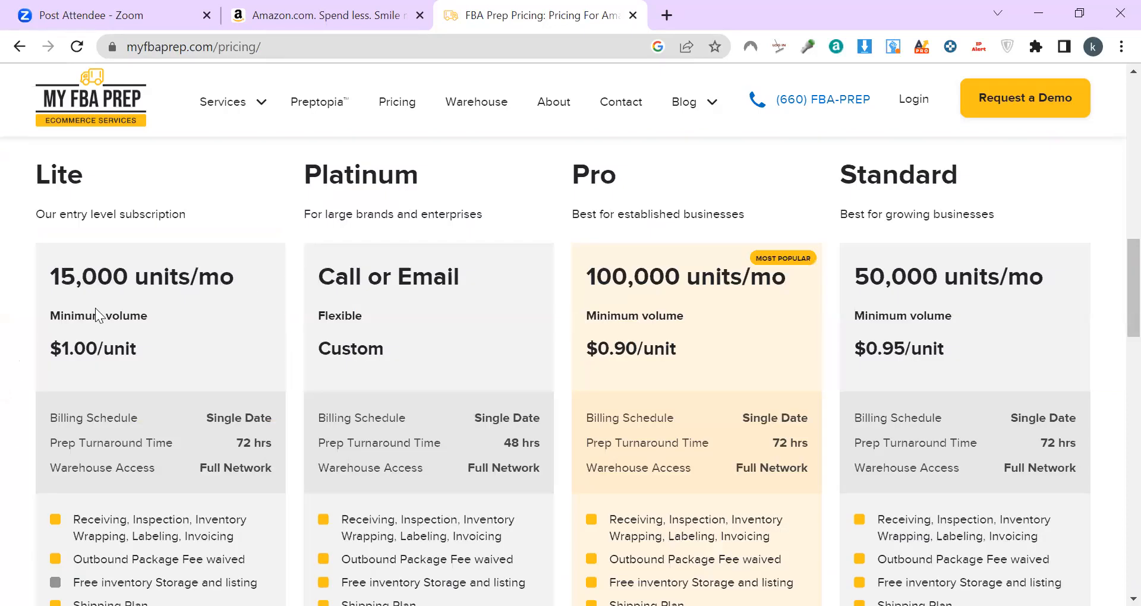
pyautogui.scroll(1, 181, 387)
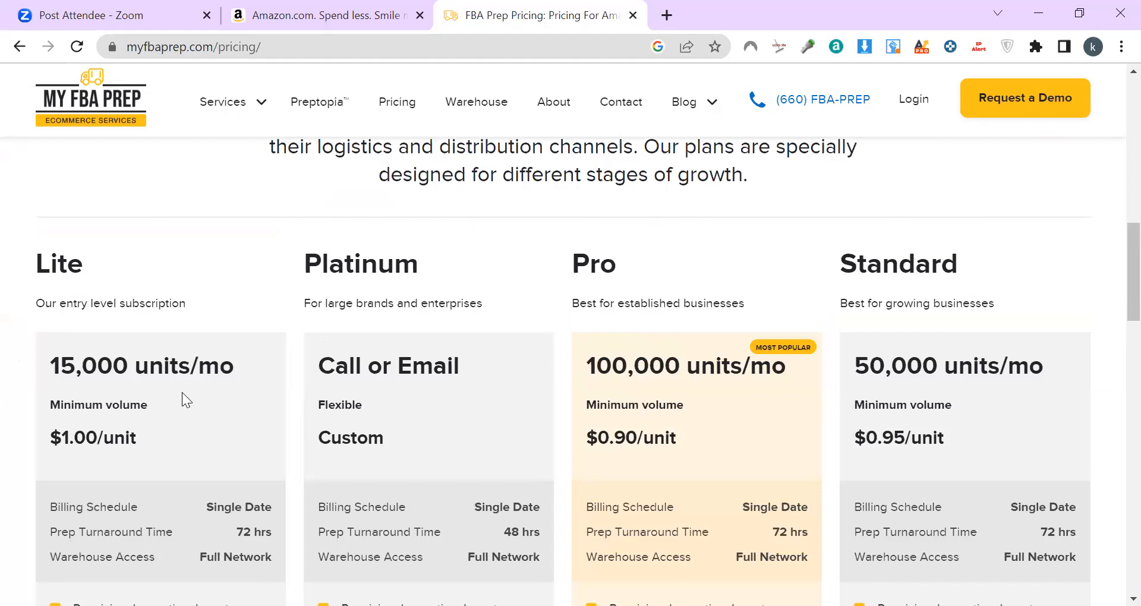
pyautogui.scroll(-4, 182, 392)
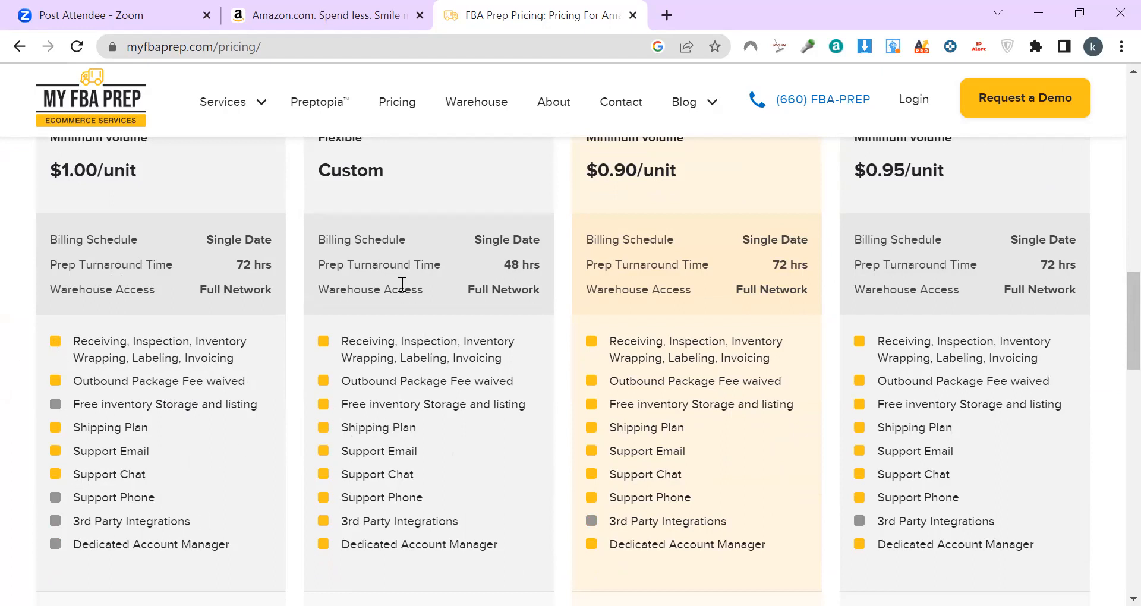
pyautogui.scroll(-3, 533, 465)
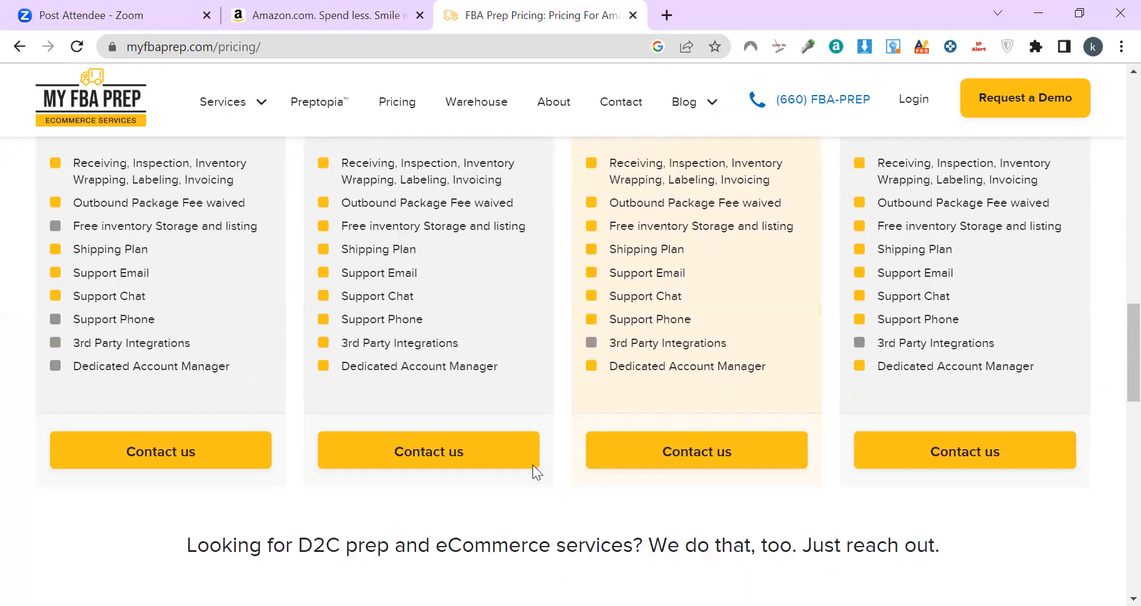
pyautogui.scroll(3, 479, 466)
pyautogui.scroll(5, 479, 460)
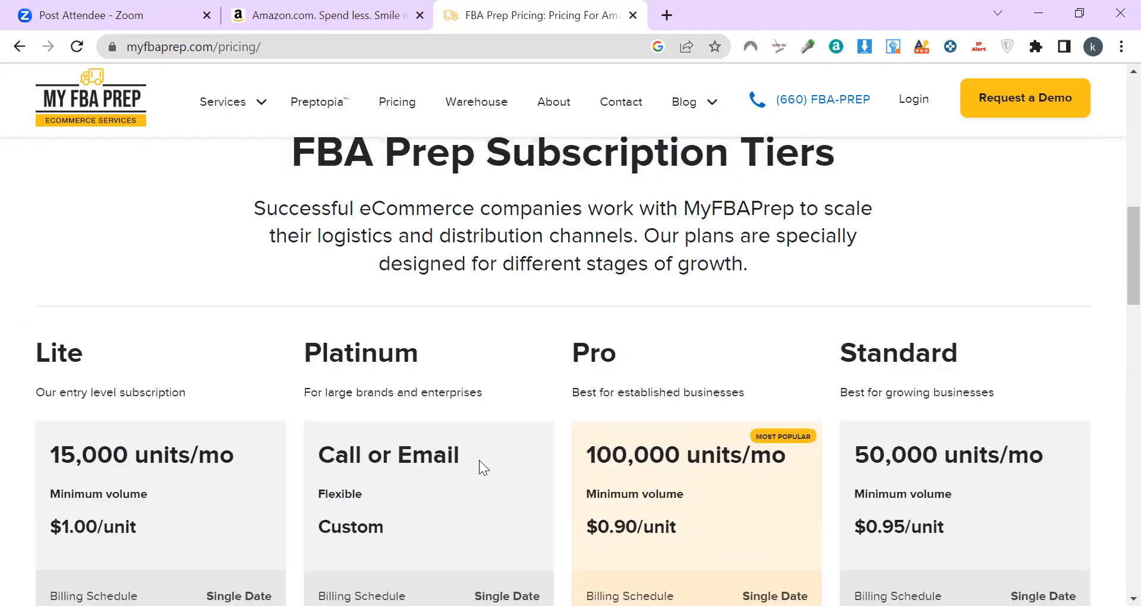
pyautogui.scroll(8, 126, 240)
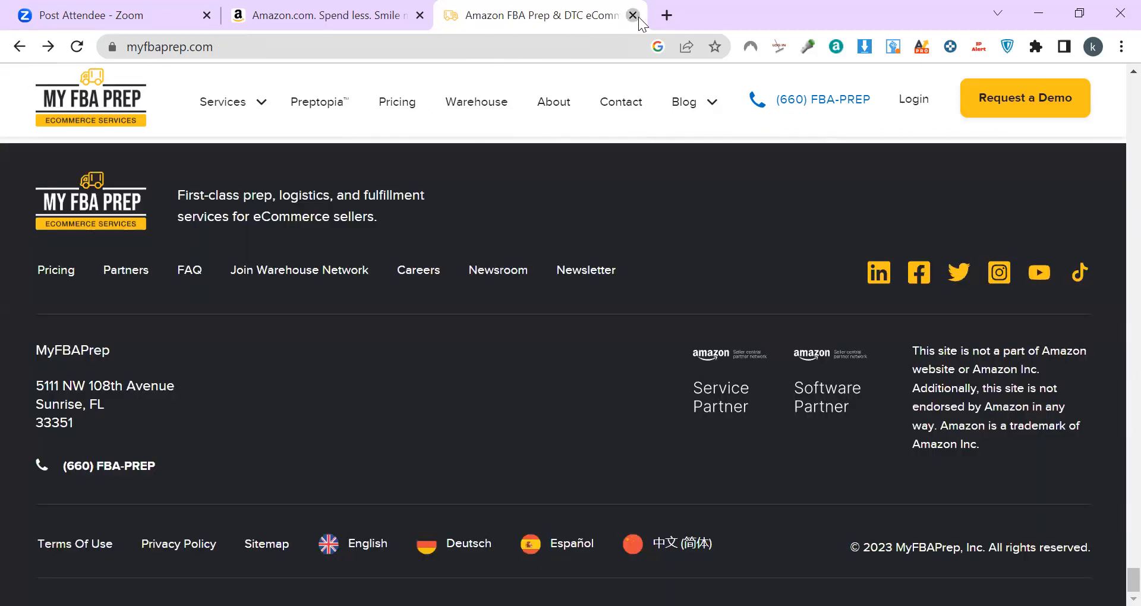
pyautogui.click(636, 17)
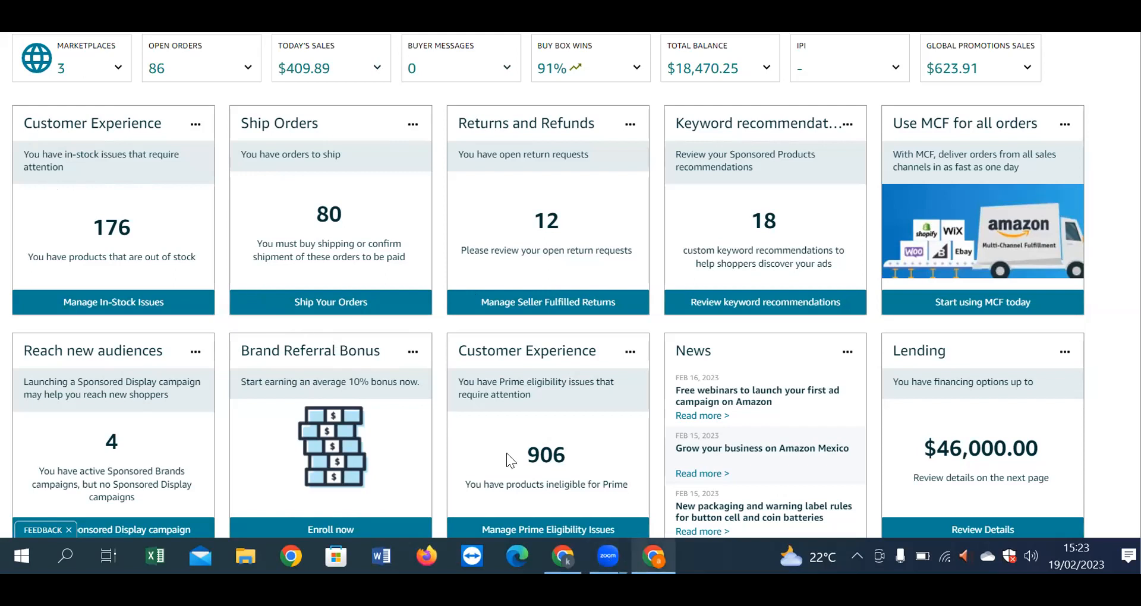
# Step: Switch to the Amazon.com window, open and close a blank tab, and open the department list
pyautogui.click(562, 557)
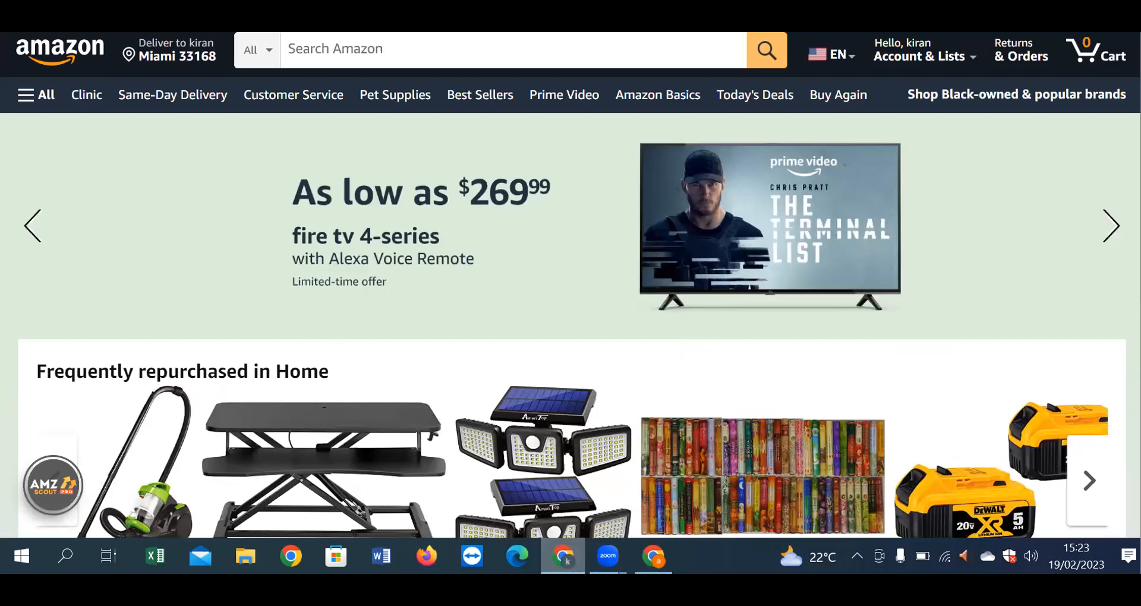
pyautogui.hotkey('ctrl', 't')
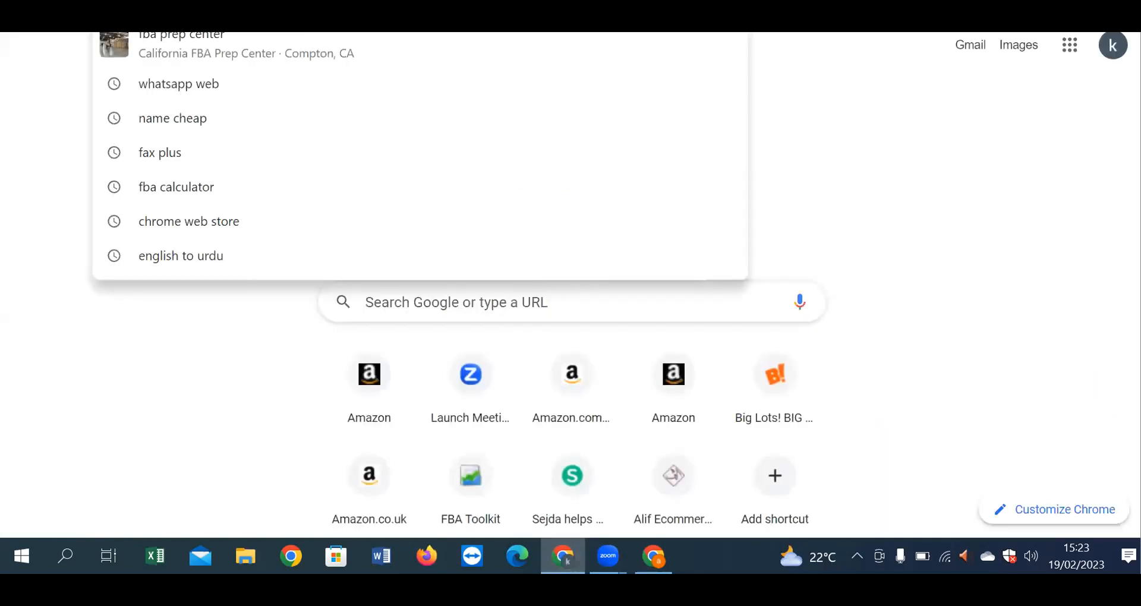
pyautogui.hotkey('ctrl', 'w')
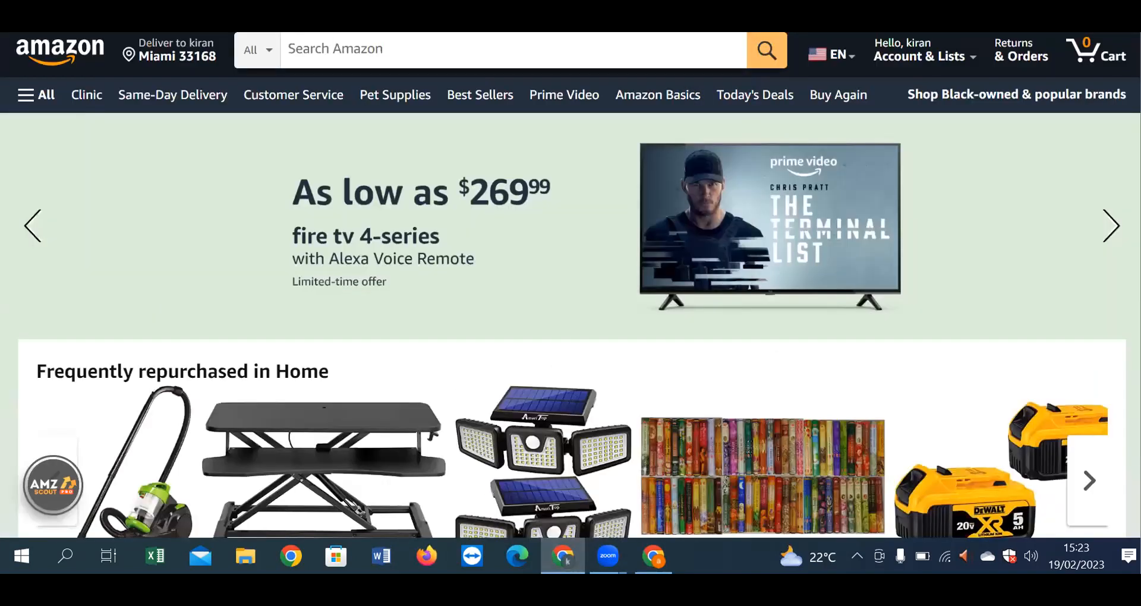
pyautogui.click(277, 47)
# Step: Search Amazon for 'supplement' and scroll to the Nature's Bounty Zinc 50mg result at $8.48
pyautogui.click(357, 52)
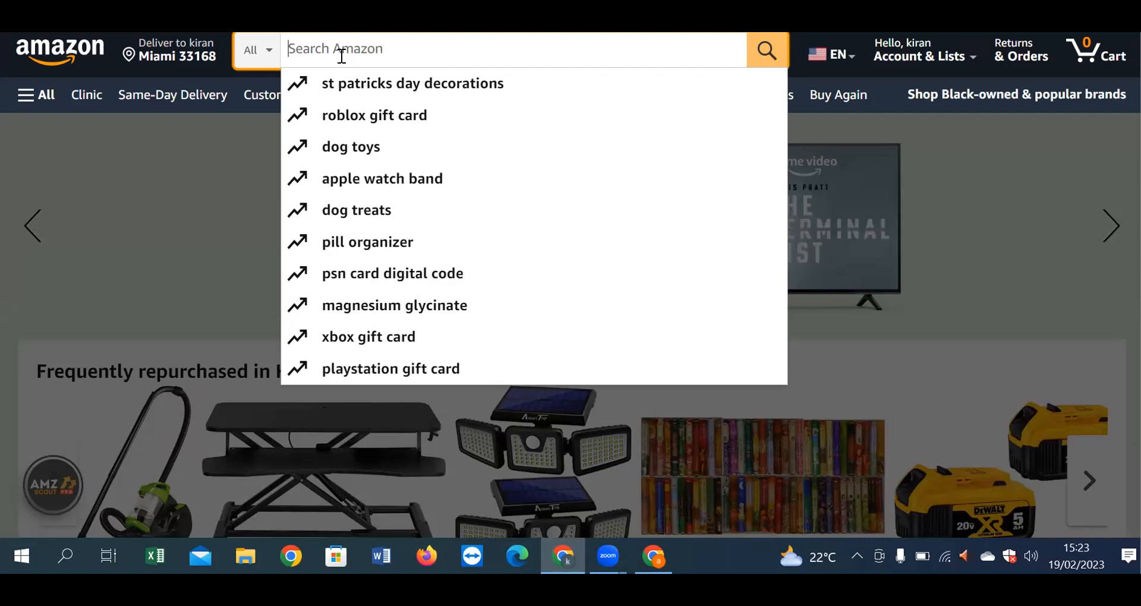
pyautogui.write('supp')
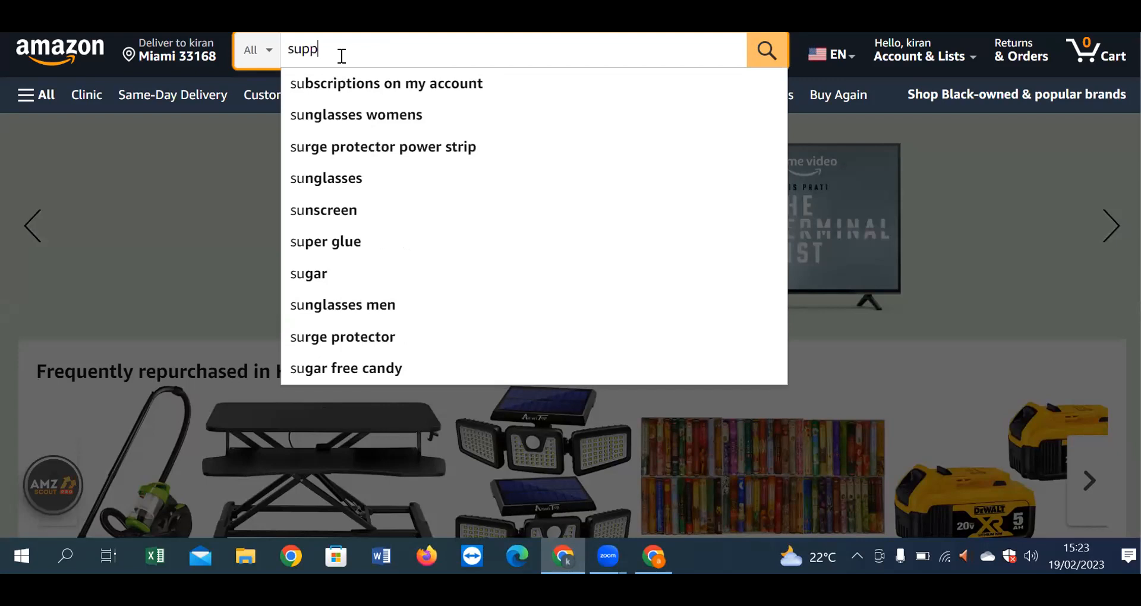
pyautogui.write('lement')
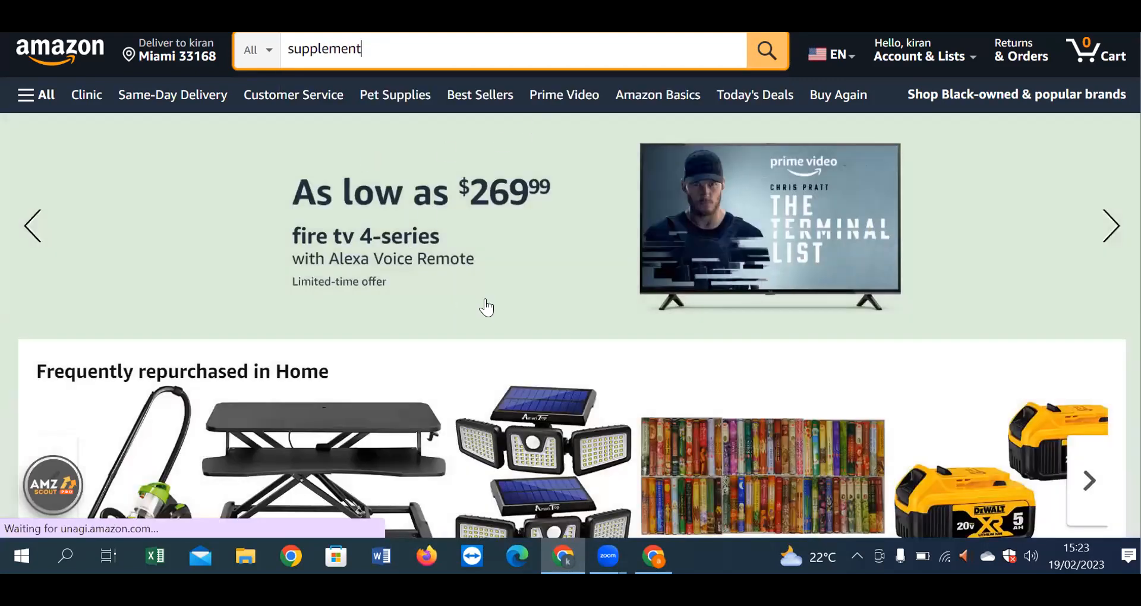
pyautogui.scroll(-5, 485, 352)
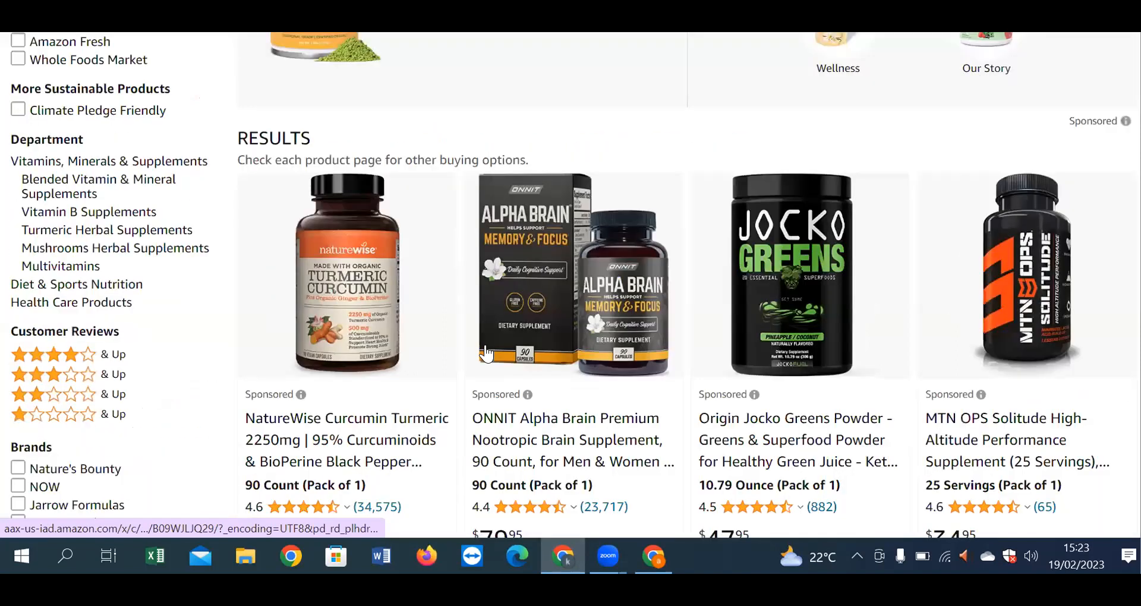
pyautogui.scroll(-7, 487, 352)
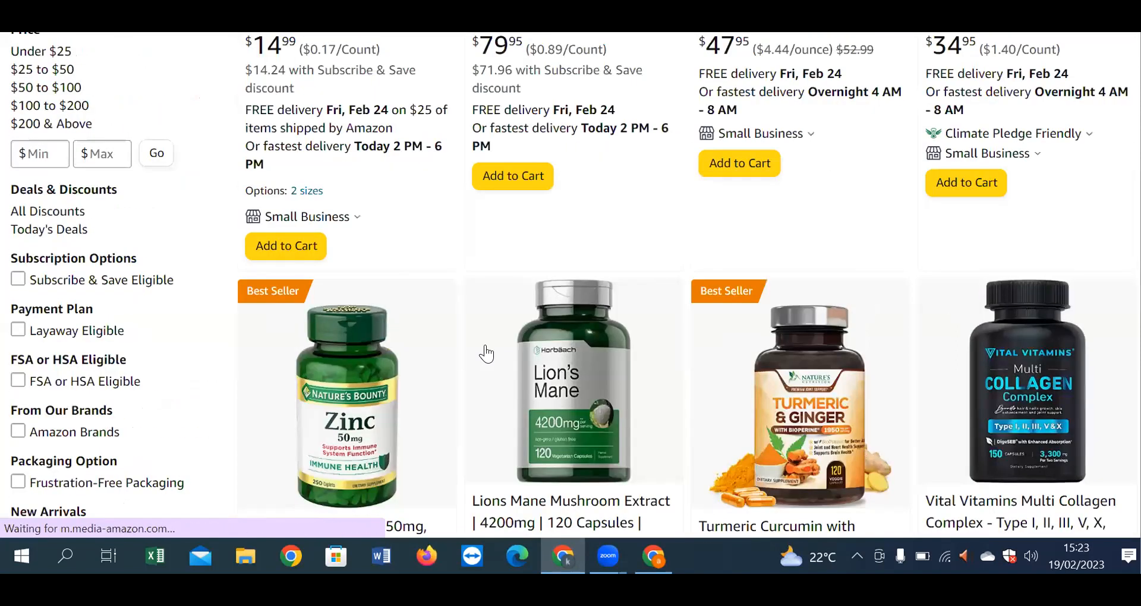
pyautogui.scroll(-2, 487, 352)
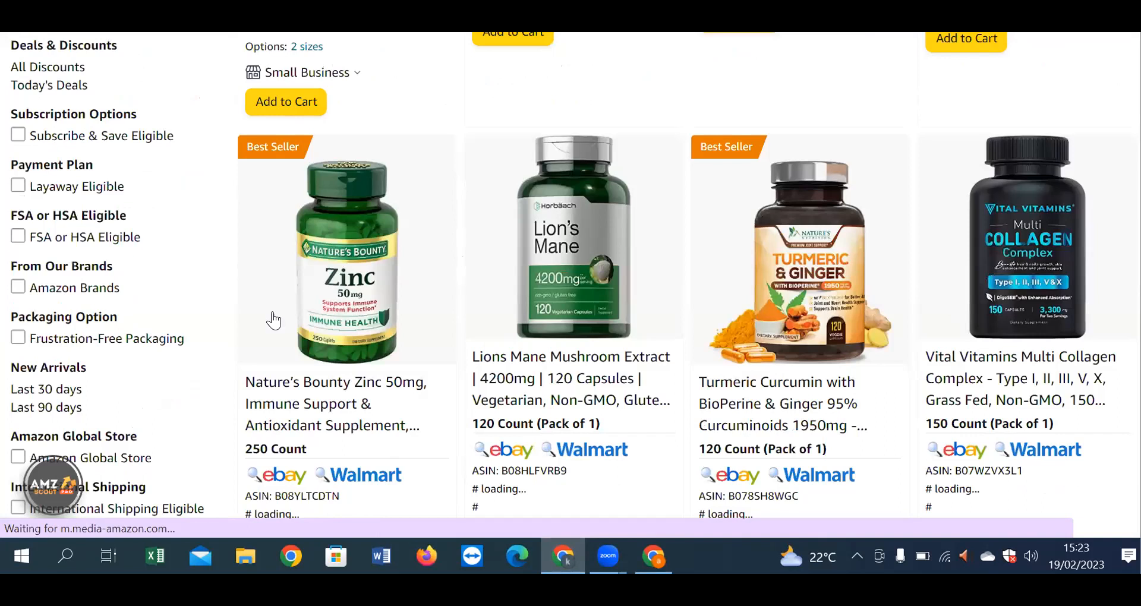
pyautogui.scroll(-2, 386, 241)
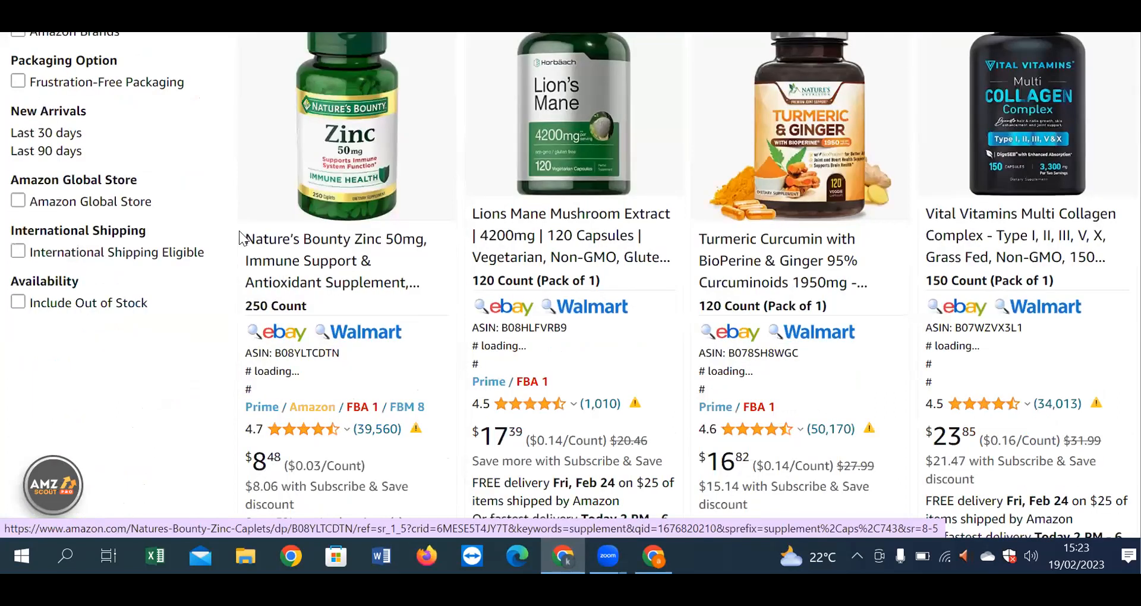
# Step: Search Google for the Nature's Bounty Zinc 50mg title and scroll to its shopping offers
pyautogui.rightClick(315, 244)
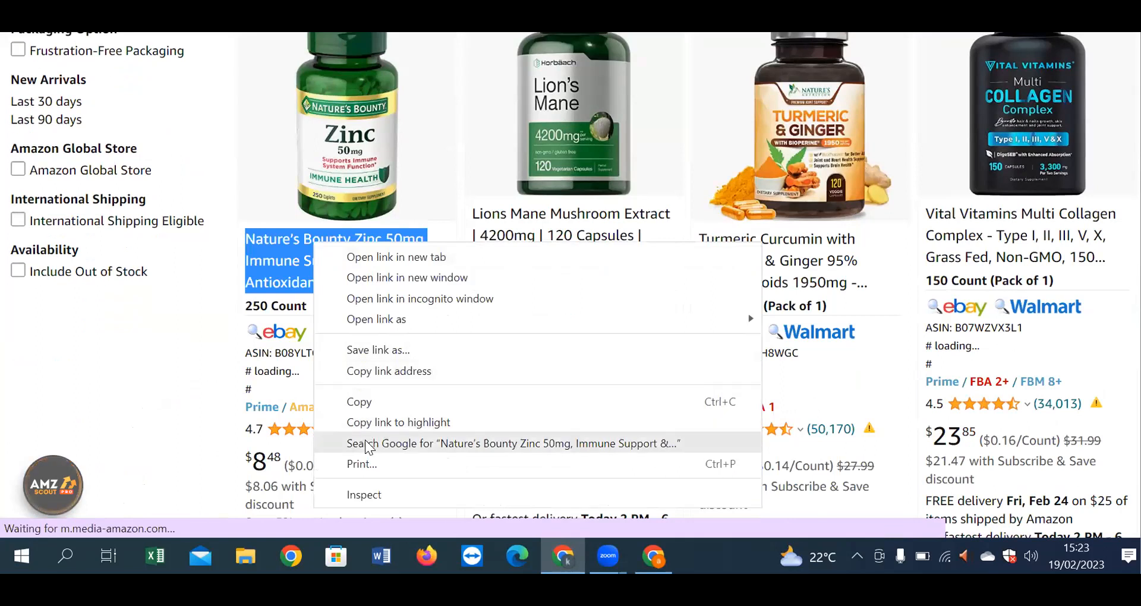
pyautogui.click(365, 443)
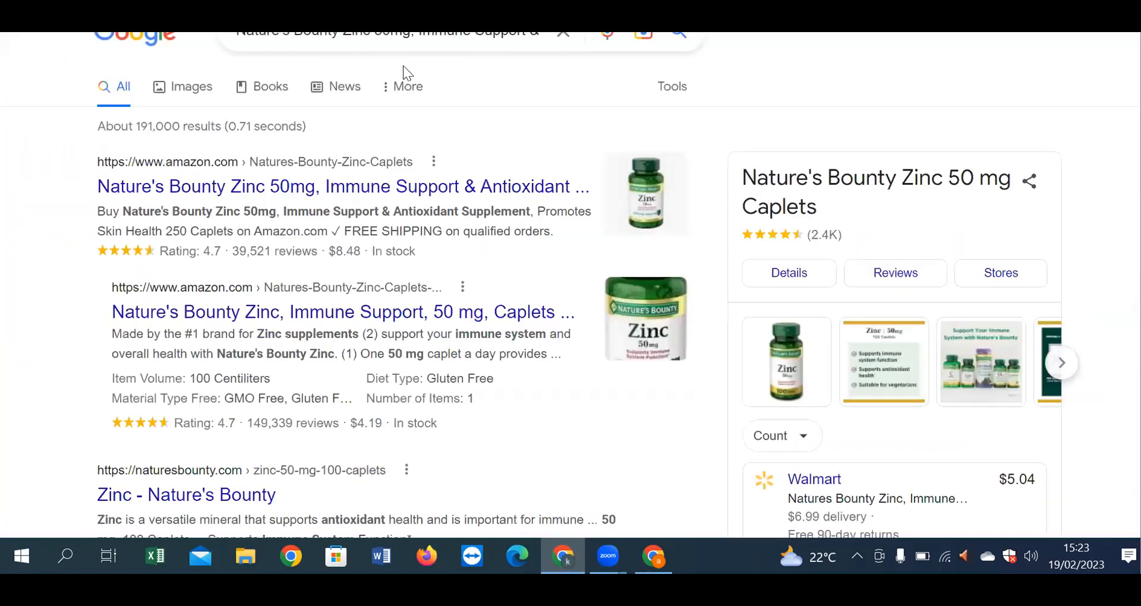
pyautogui.scroll(-5, 303, 326)
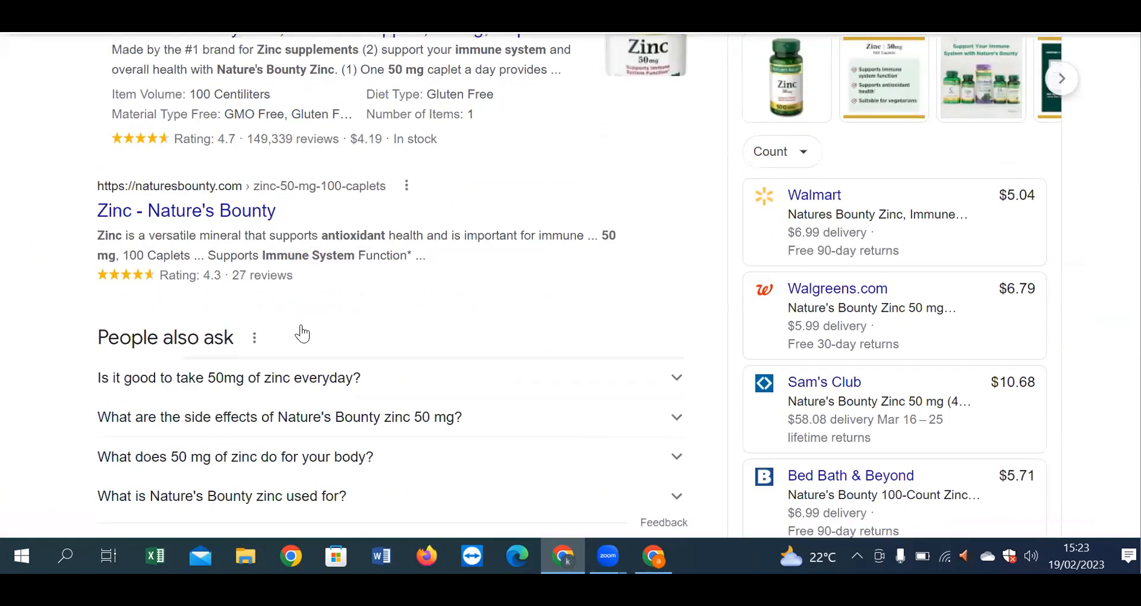
pyautogui.scroll(-5, 303, 334)
pyautogui.scroll(-5, 433, 434)
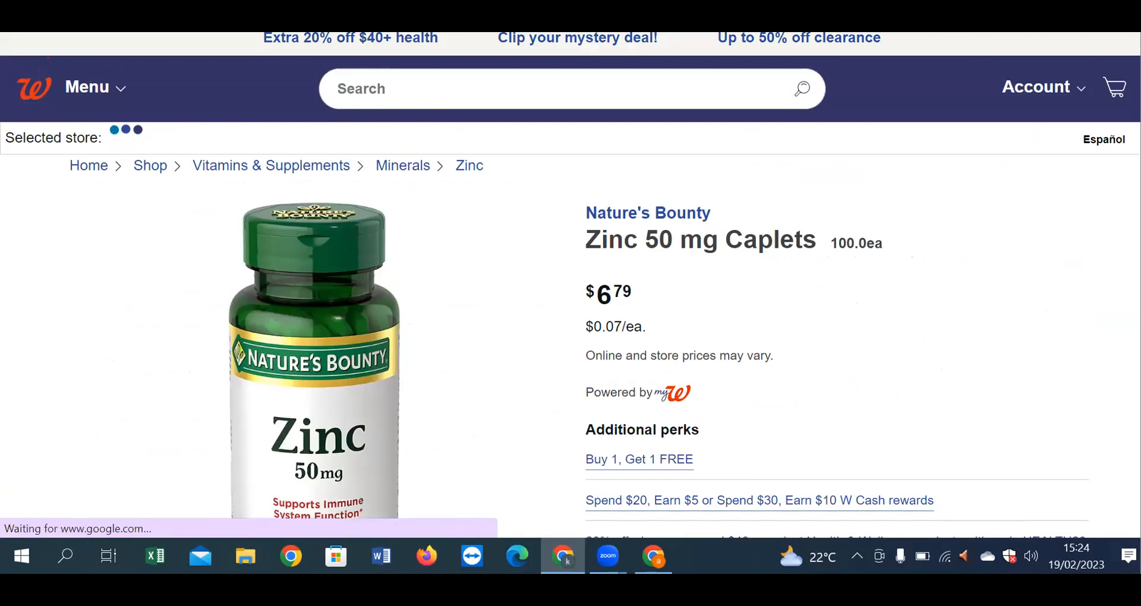
# Step: Choose Register from the Walgreens Account menu to reach the sign-up form
pyautogui.click(1058, 90)
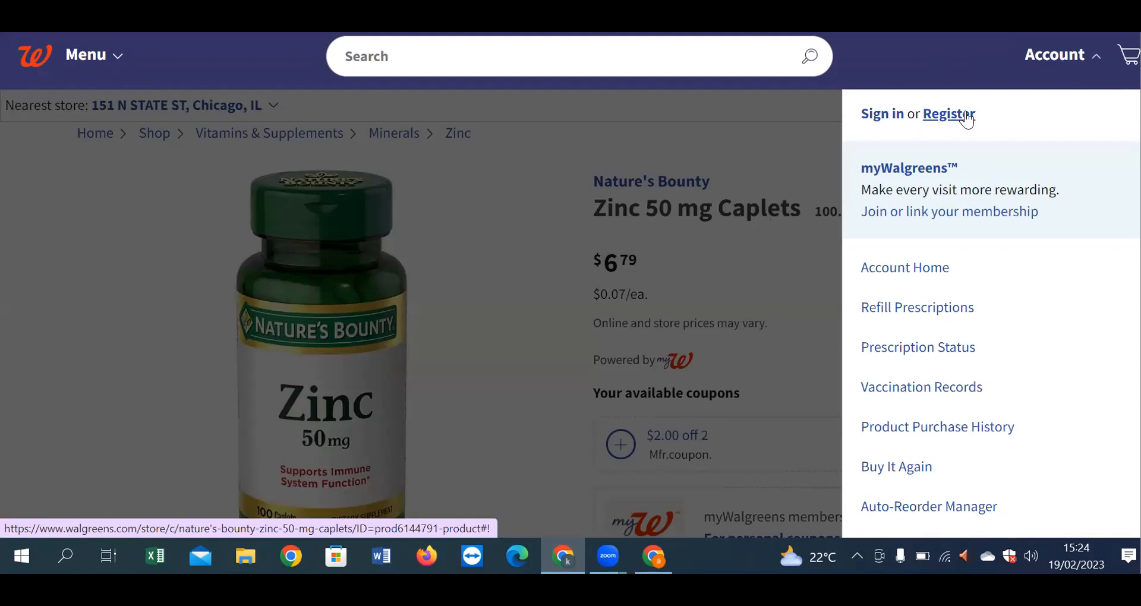
pyautogui.click(965, 113)
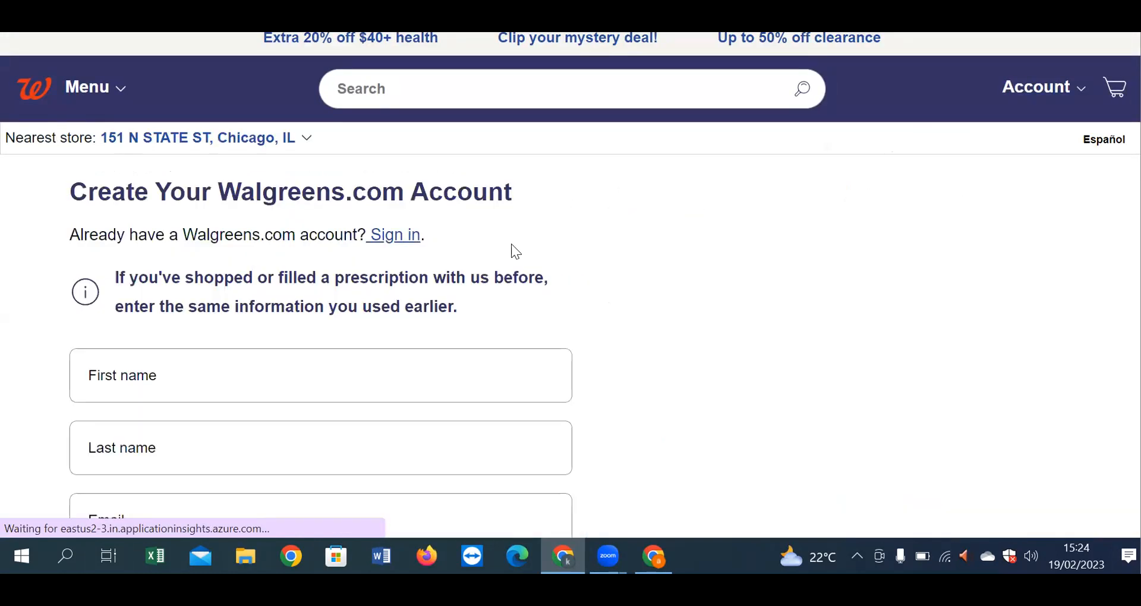
# Step: Enter the new account holder's first and last name on the registration form
pyautogui.click(325, 355)
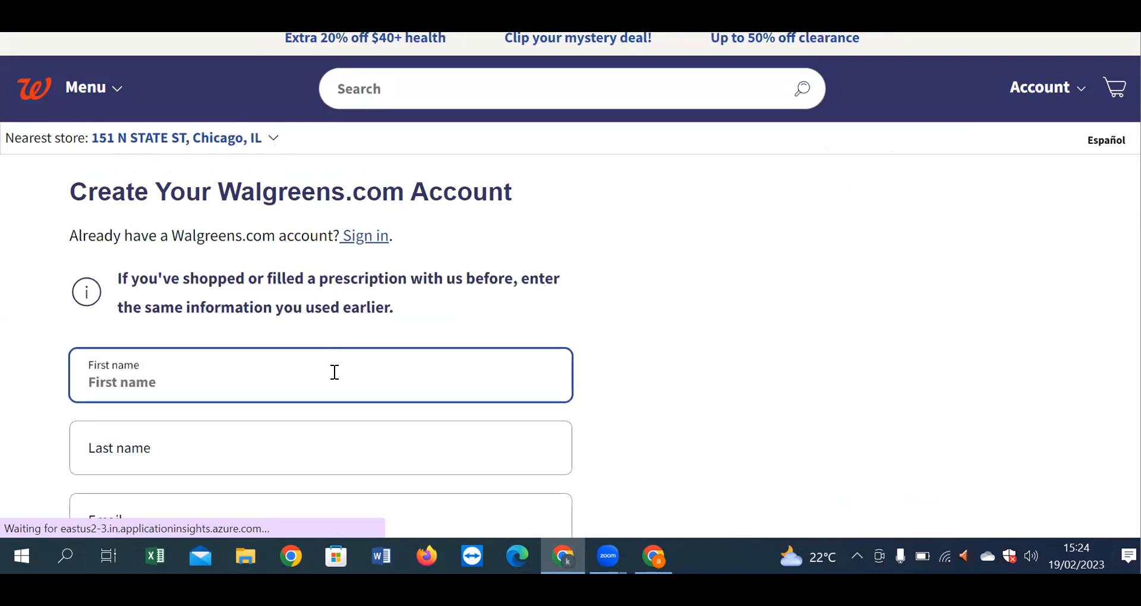
pyautogui.scroll(-1, 334, 372)
pyautogui.scroll(-2, 334, 373)
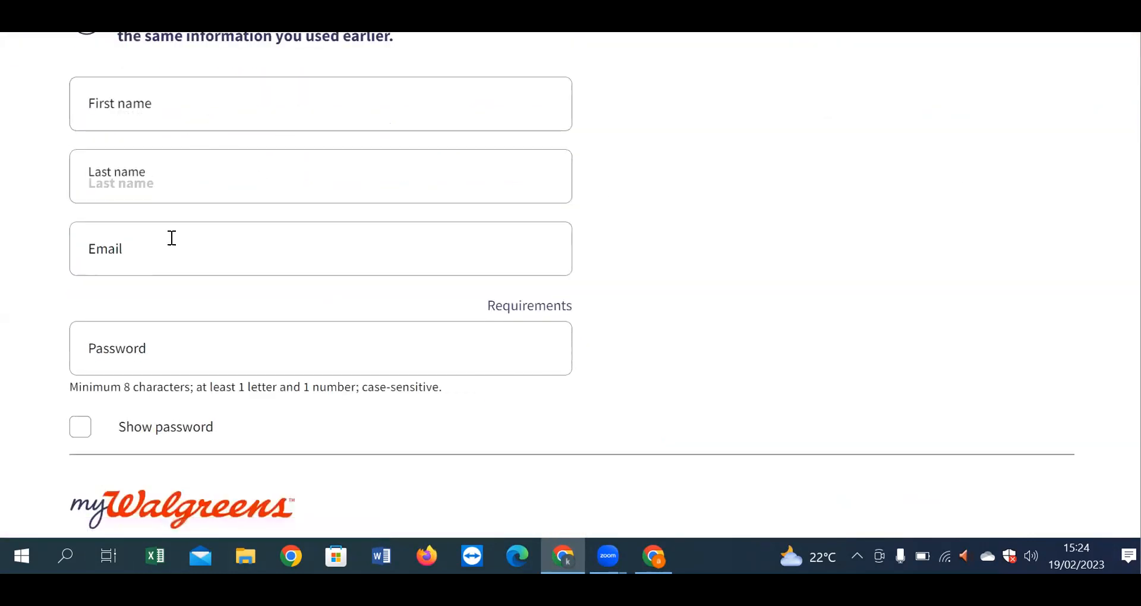
pyautogui.scroll(-4, 152, 357)
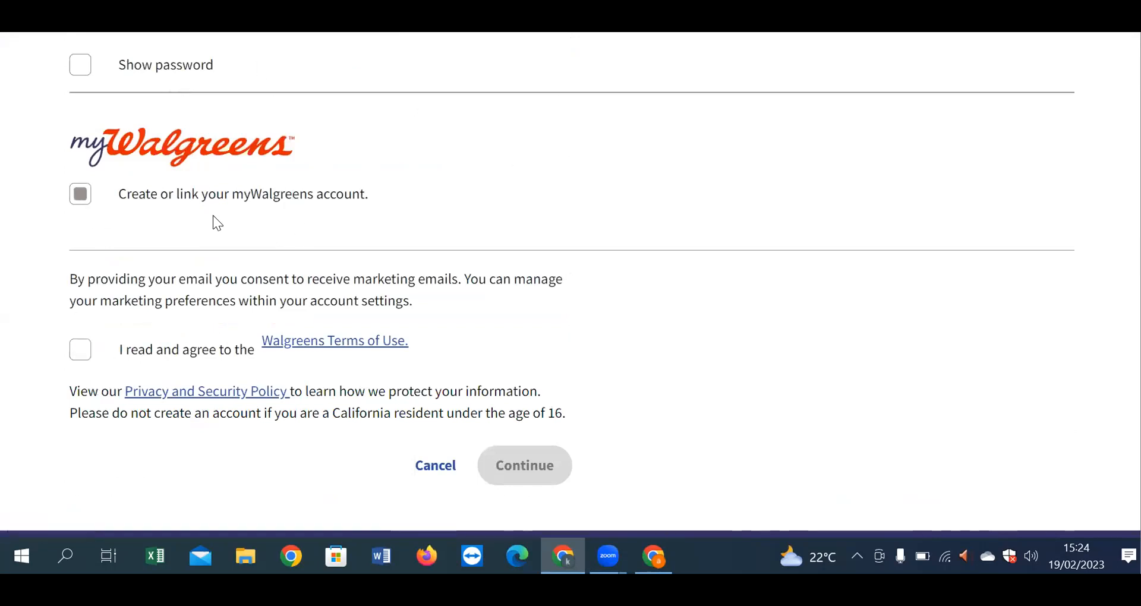
pyautogui.scroll(-1, 315, 239)
pyautogui.scroll(-3, 416, 214)
pyautogui.scroll(7, 504, 204)
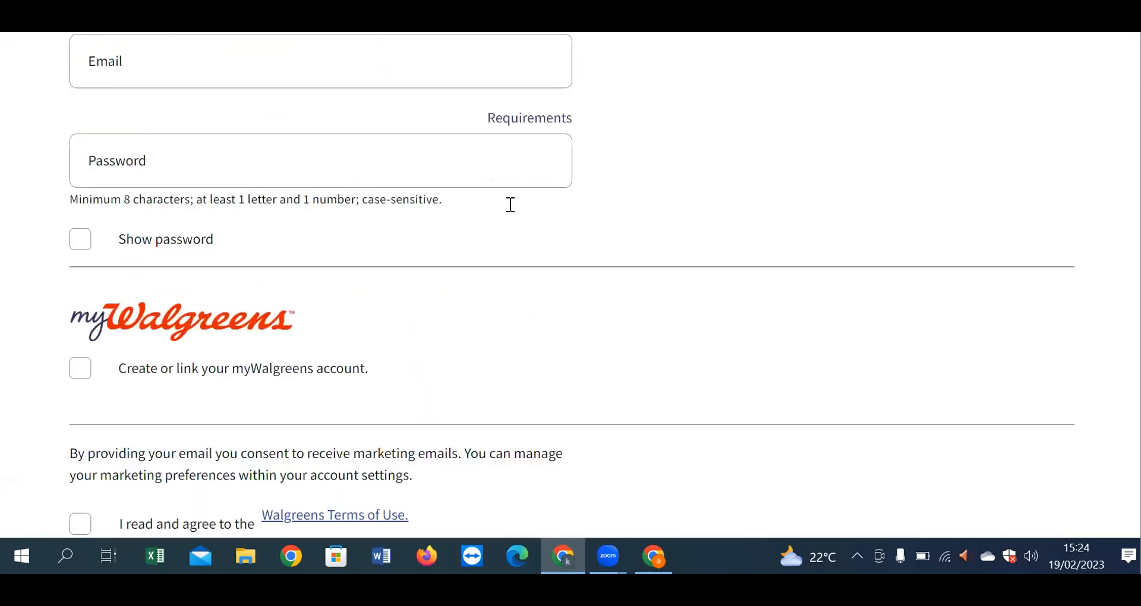
pyautogui.scroll(5, 504, 204)
pyautogui.click(232, 372)
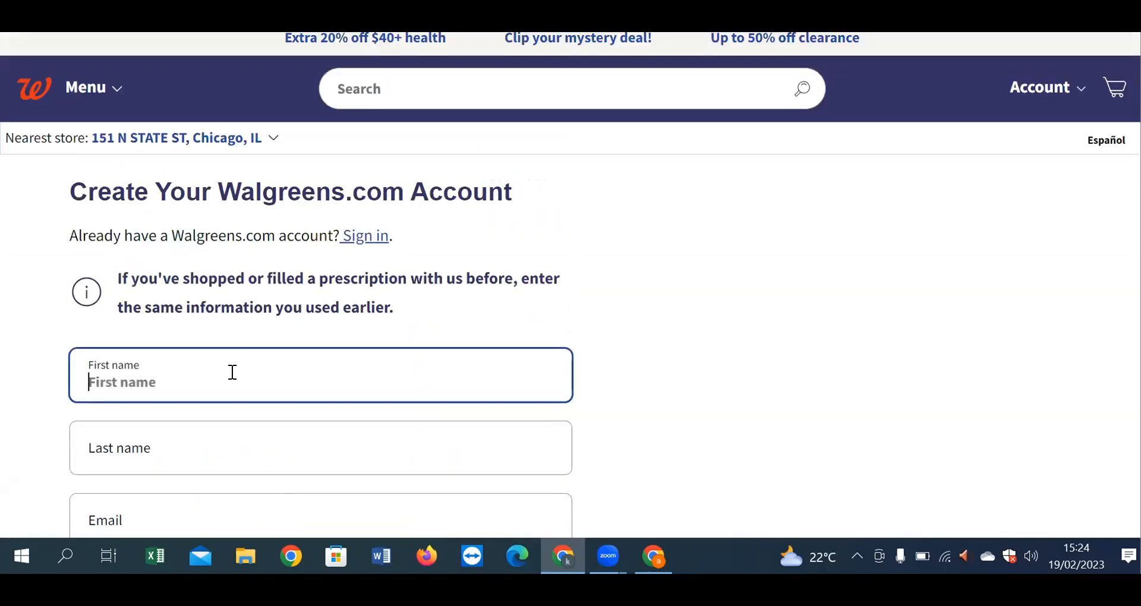
pyautogui.scroll(-3, 237, 462)
pyautogui.click(119, 271)
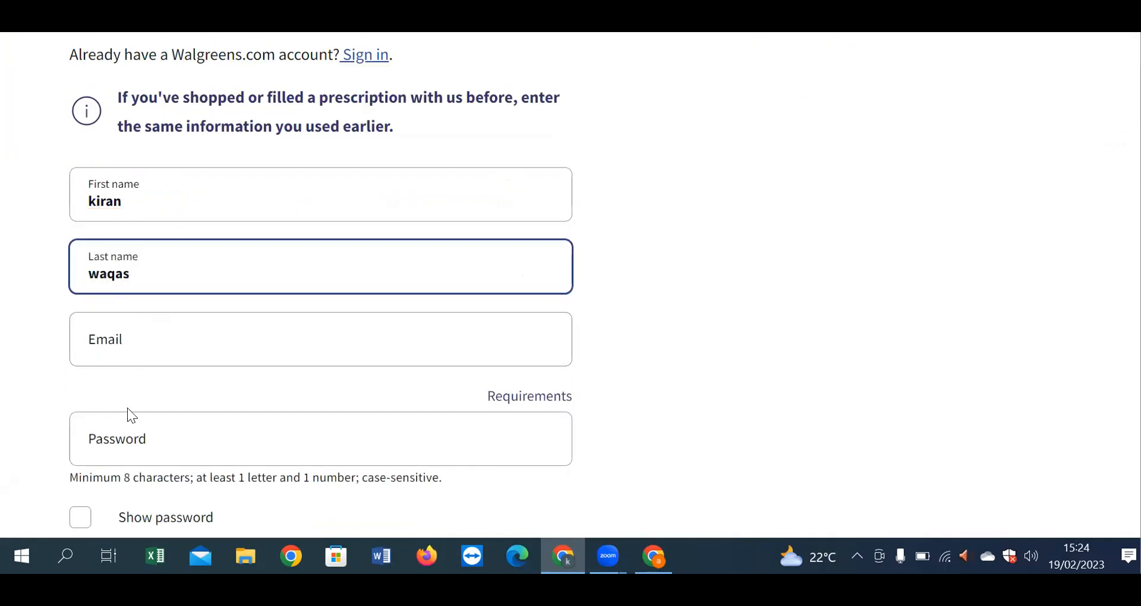
# Step: Enter the account's Gmail address, correcting the typos, and set a password
pyautogui.click(146, 343)
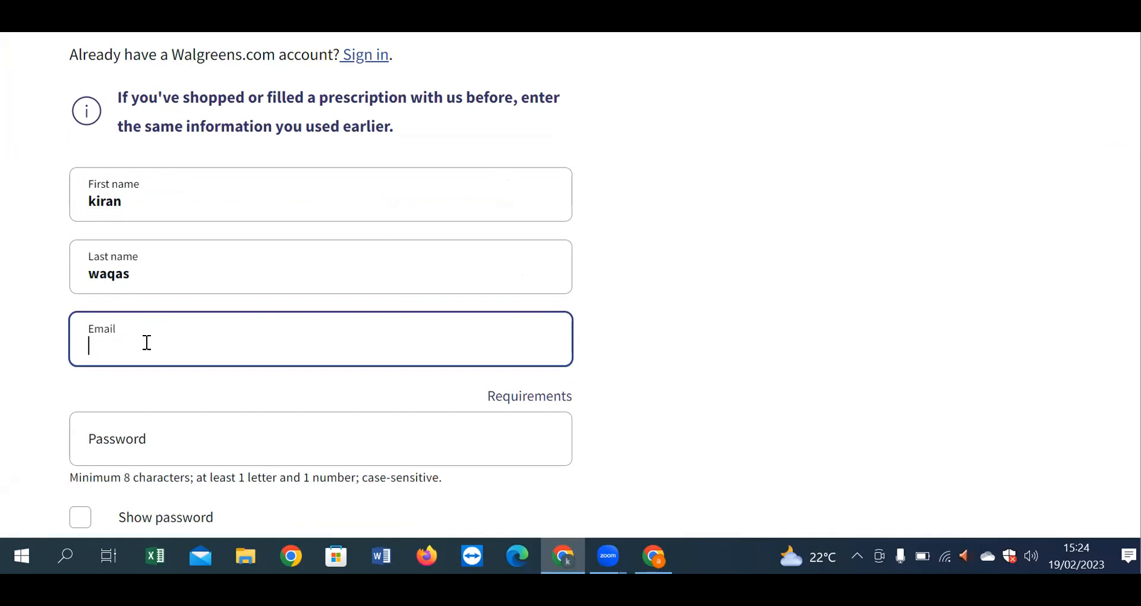
pyautogui.hotkey('ctrl', 'a')
pyautogui.press('BackSpace')
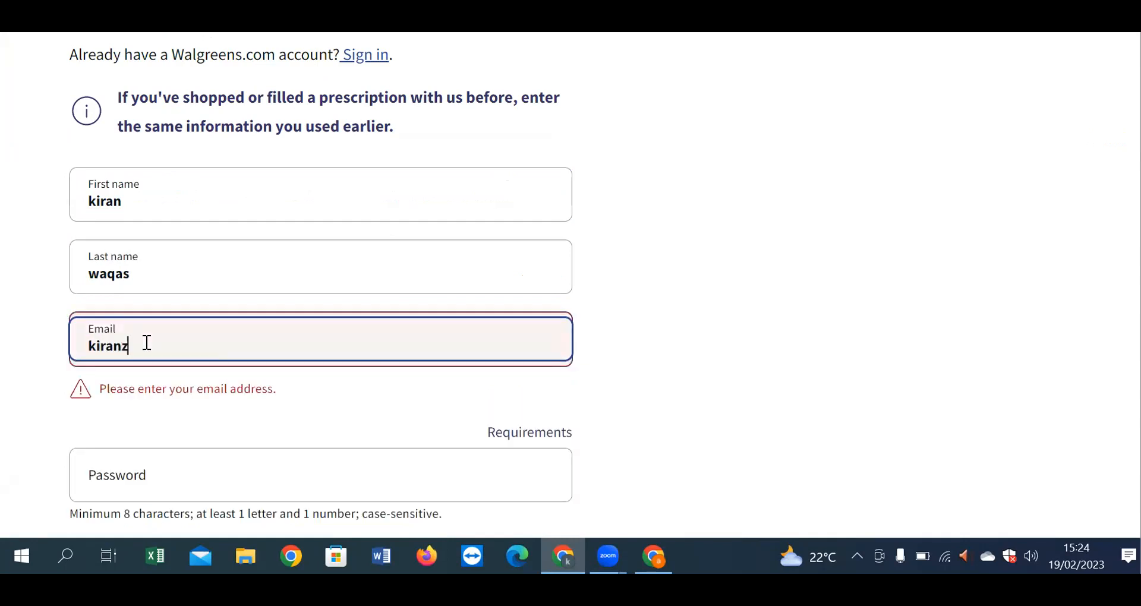
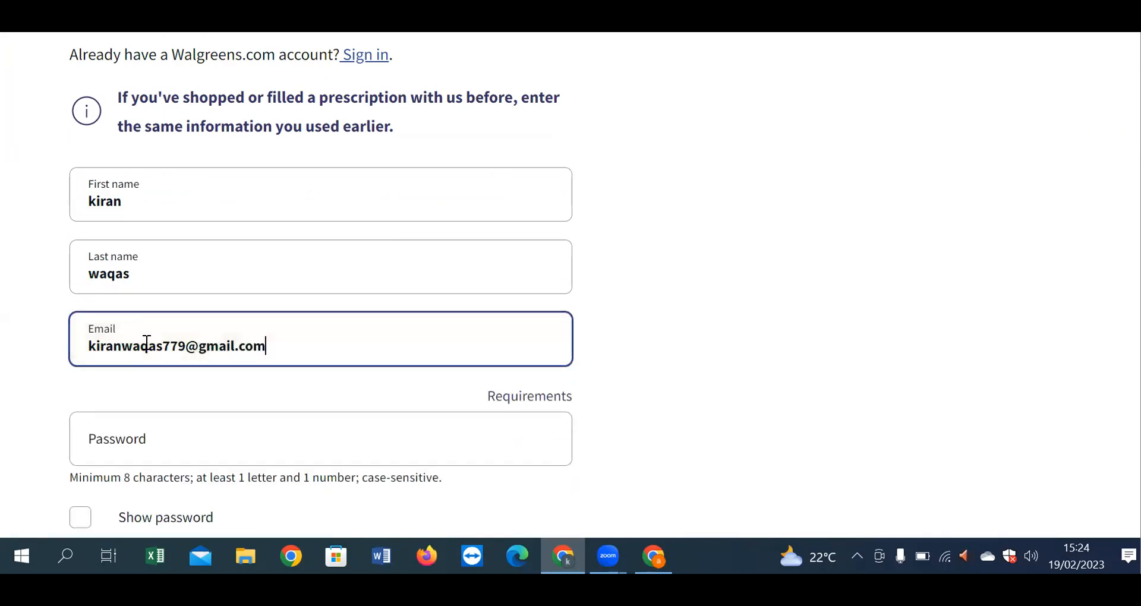
pyautogui.scroll(-3, 186, 324)
pyautogui.click(204, 248)
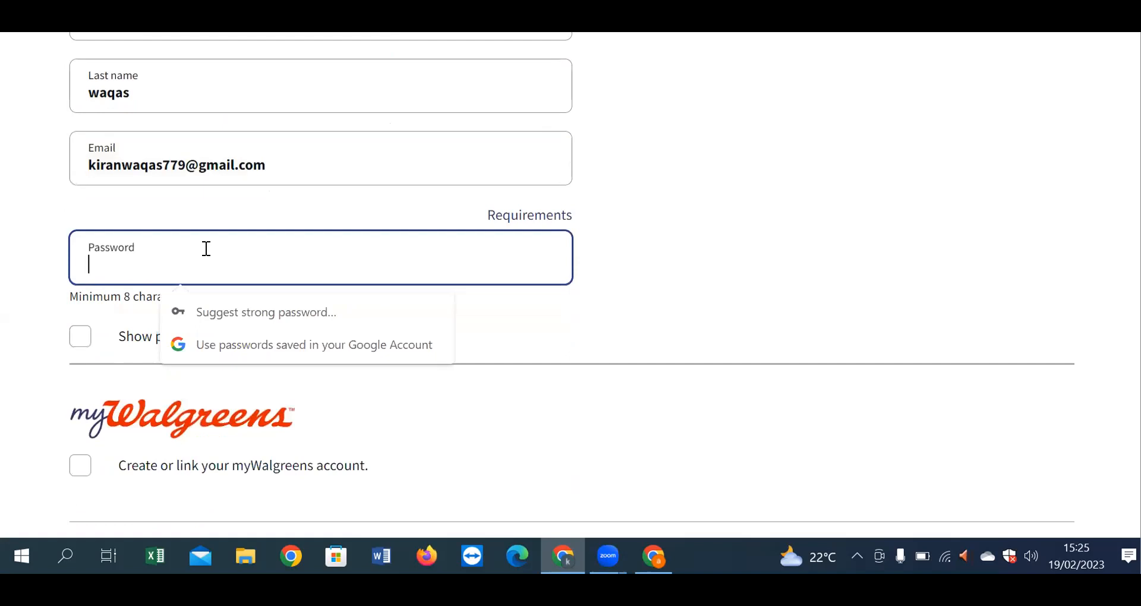
pyautogui.write('•••••••••')
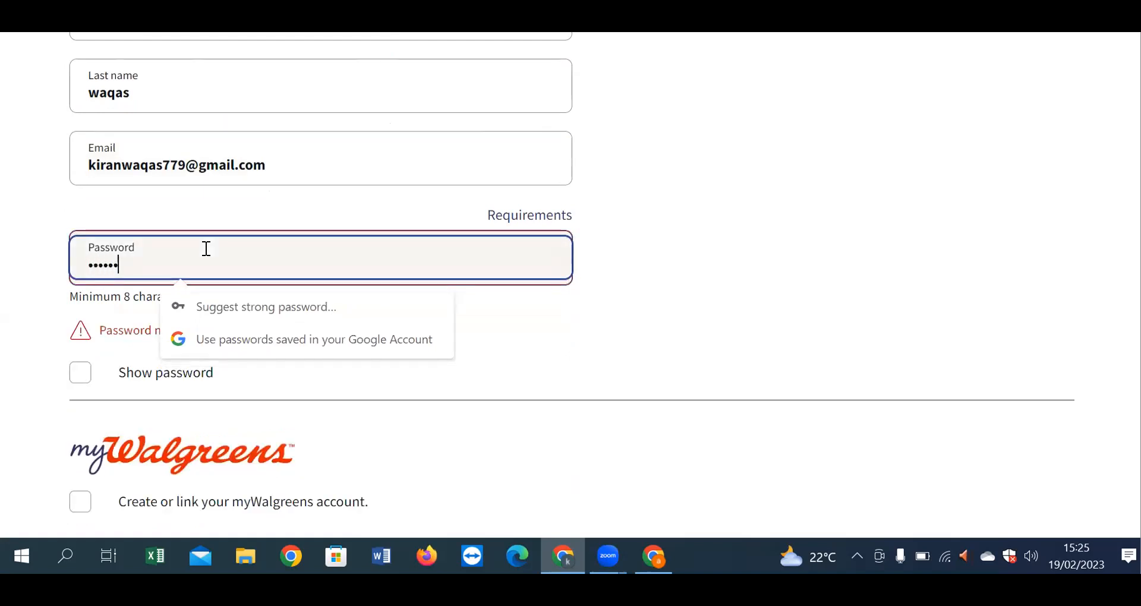
pyautogui.write('••••')
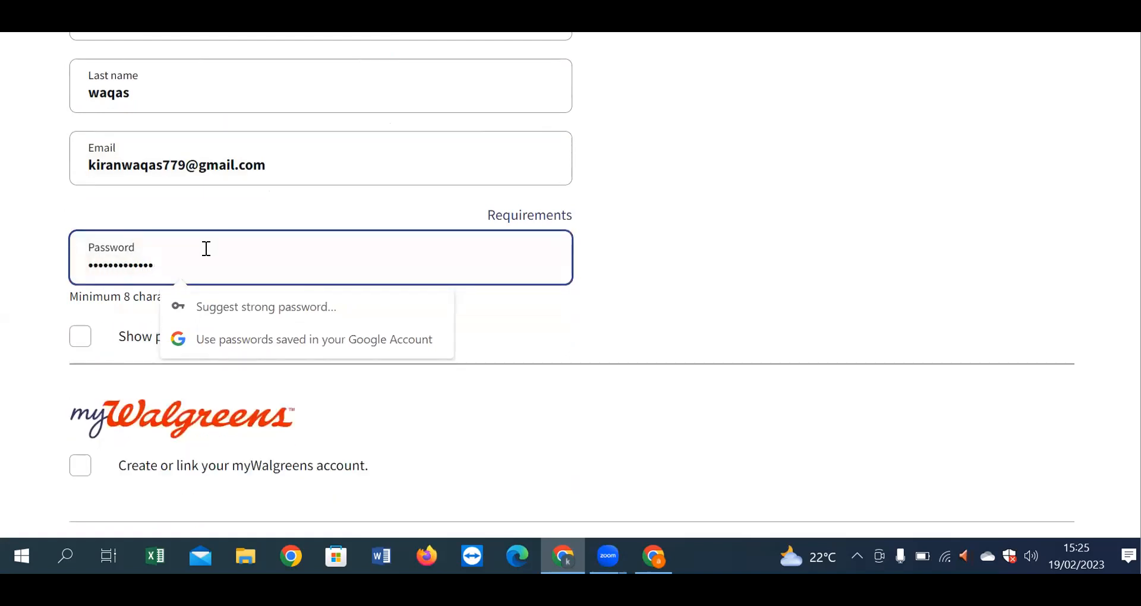
pyautogui.scroll(-3, 292, 430)
# Step: Opt into a myWalgreens account and fill in the phone number and ZIP code
pyautogui.click(79, 286)
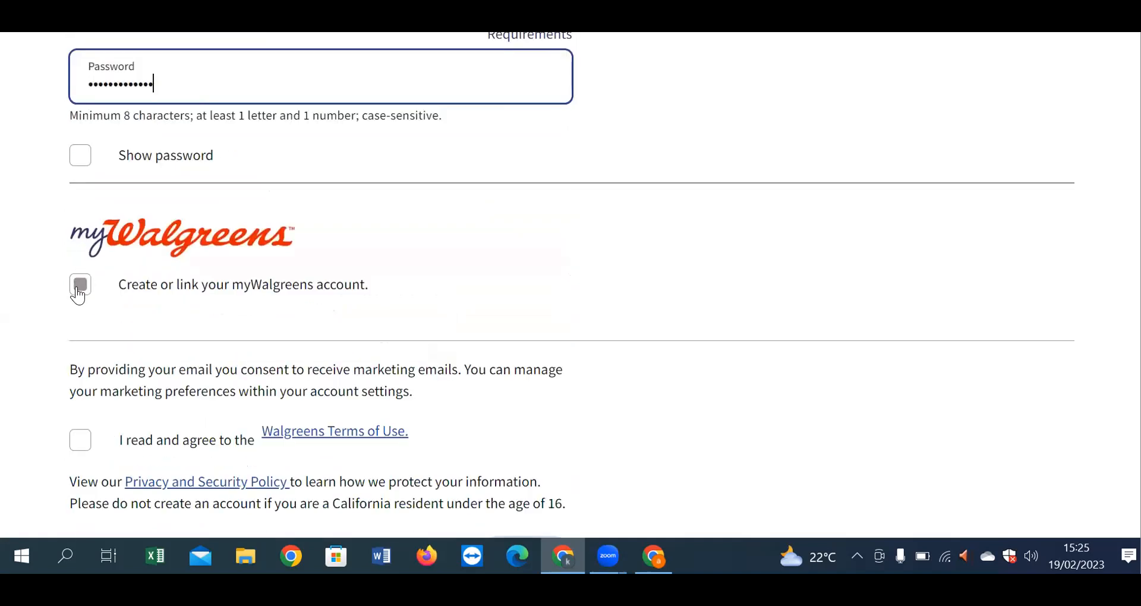
pyautogui.scroll(-4, 78, 295)
pyautogui.scroll(1, 113, 196)
pyautogui.scroll(3, 122, 227)
pyautogui.click(79, 286)
pyautogui.click(171, 372)
pyautogui.click(167, 412)
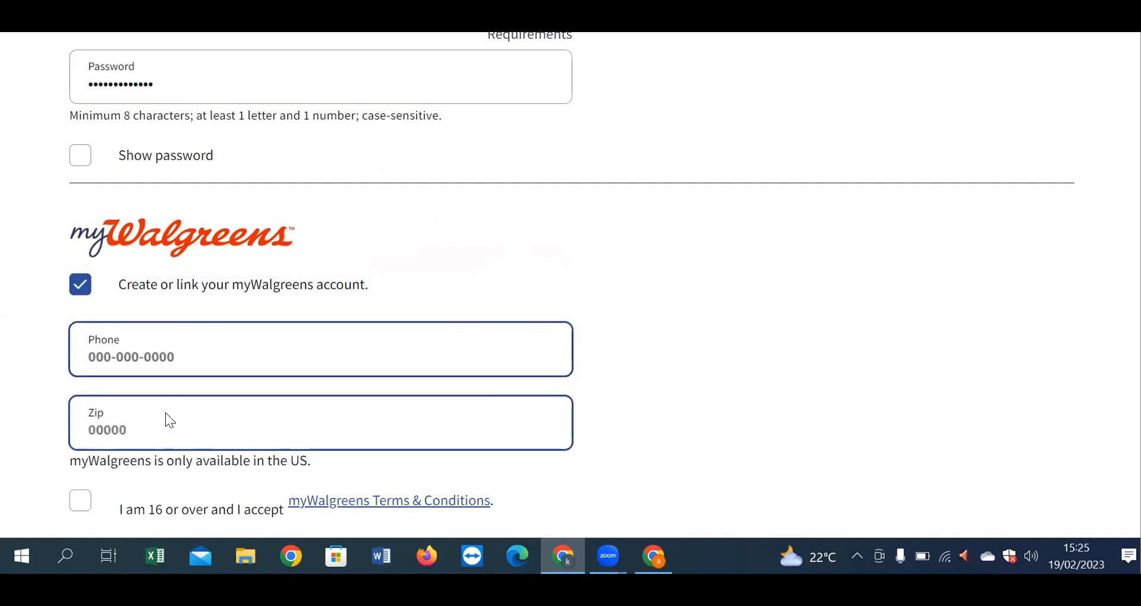
pyautogui.click(169, 357)
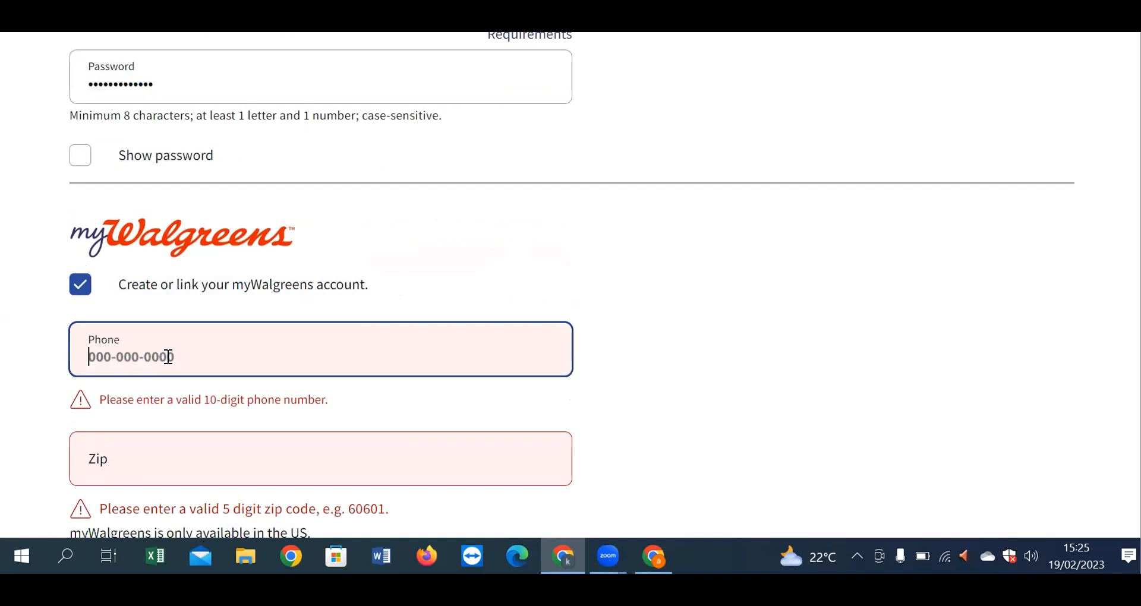
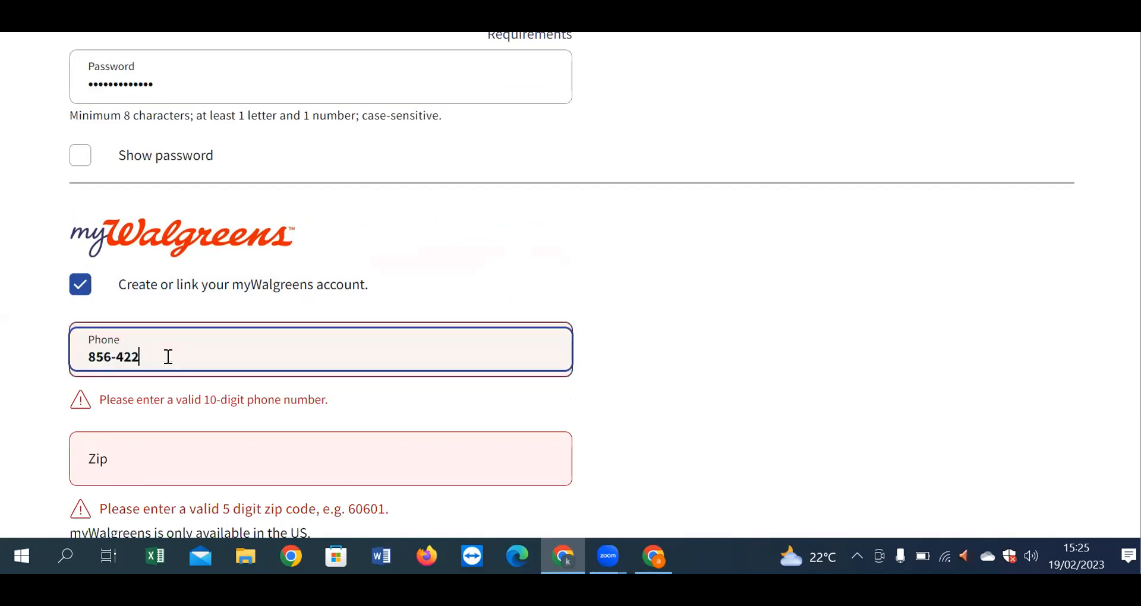
pyautogui.click(187, 414)
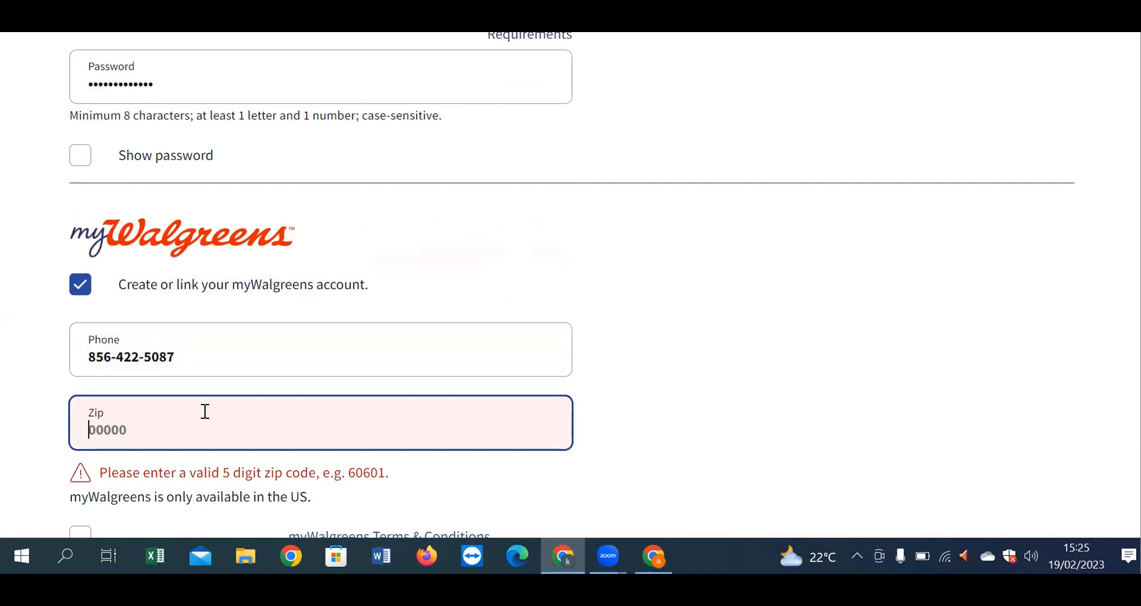
pyautogui.write('66081')
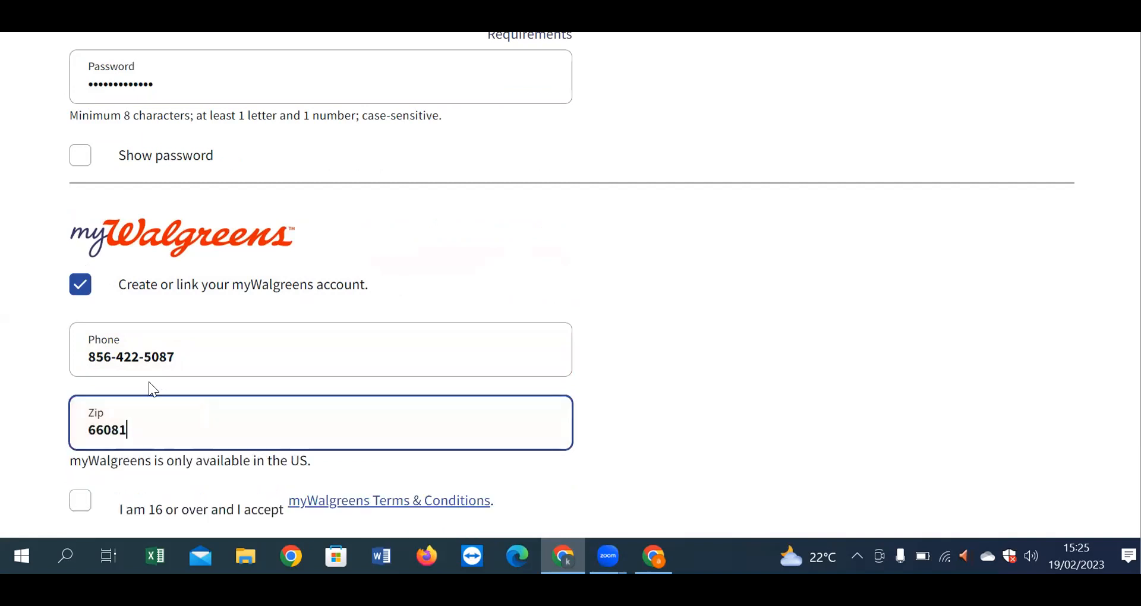
# Step: Accept the myWalgreens Terms & Conditions and Walgreens Terms of Use, then submit the sign-up
pyautogui.scroll(-5, 152, 389)
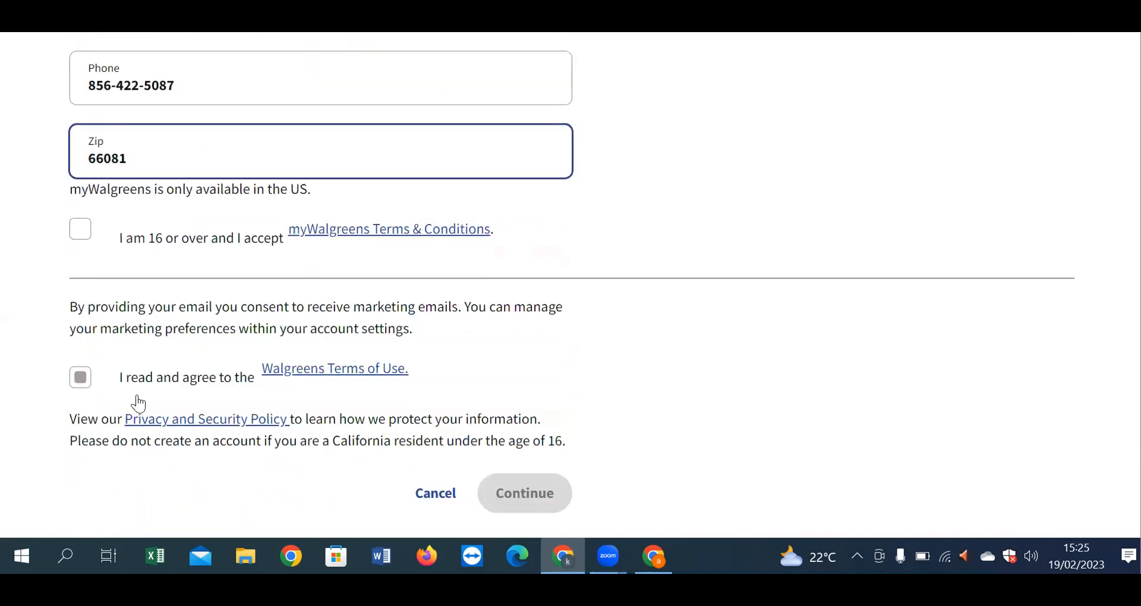
pyautogui.click(91, 240)
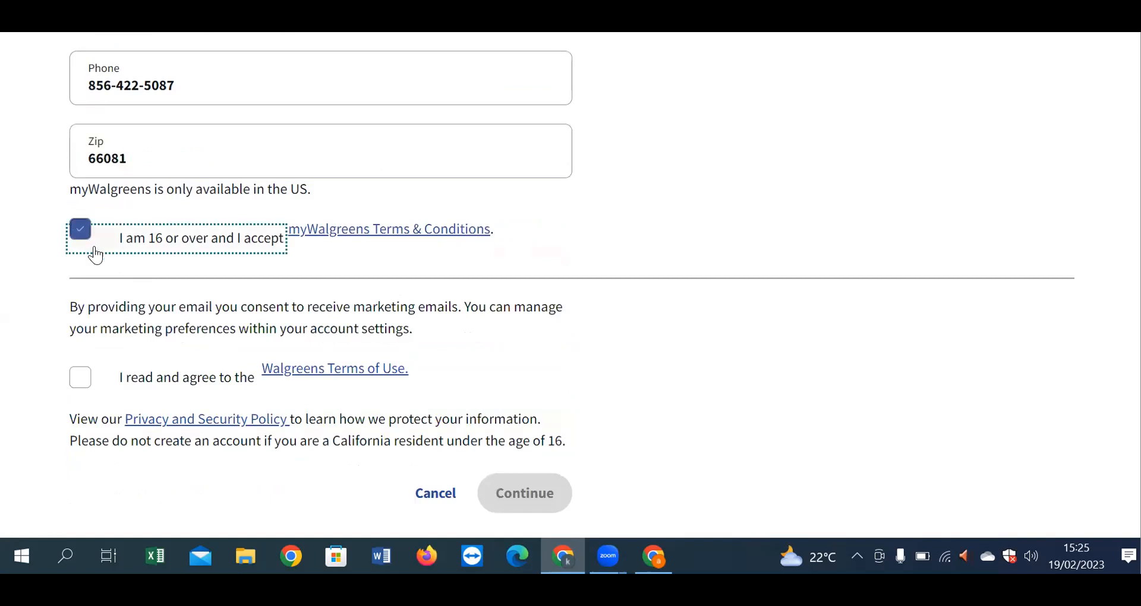
pyautogui.click(80, 378)
pyautogui.scroll(-2, 388, 328)
pyautogui.scroll(-3, 388, 329)
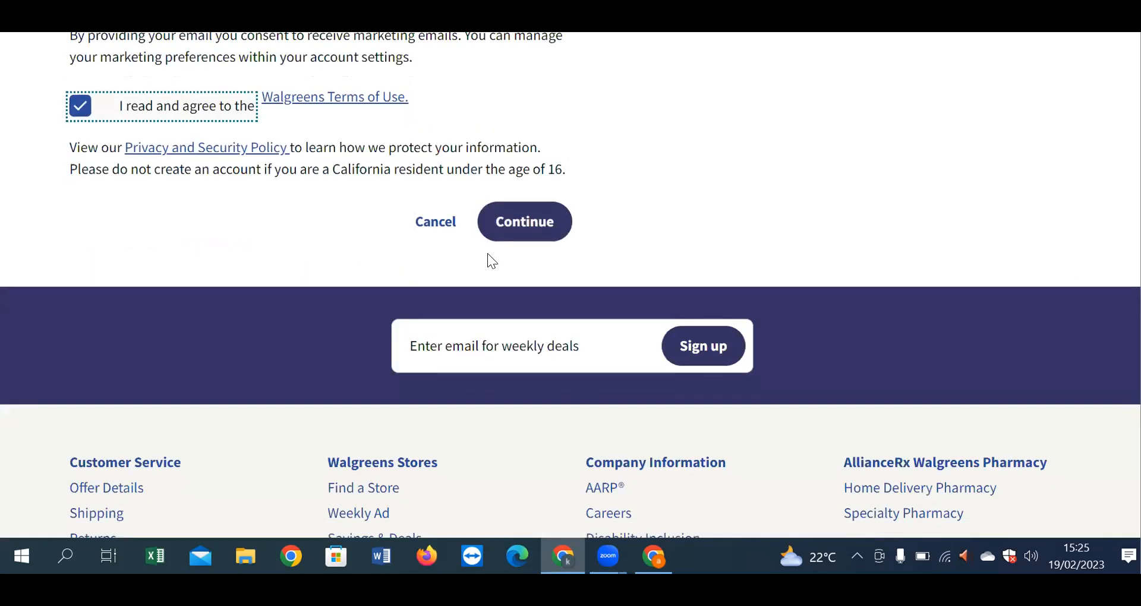
pyautogui.click(505, 225)
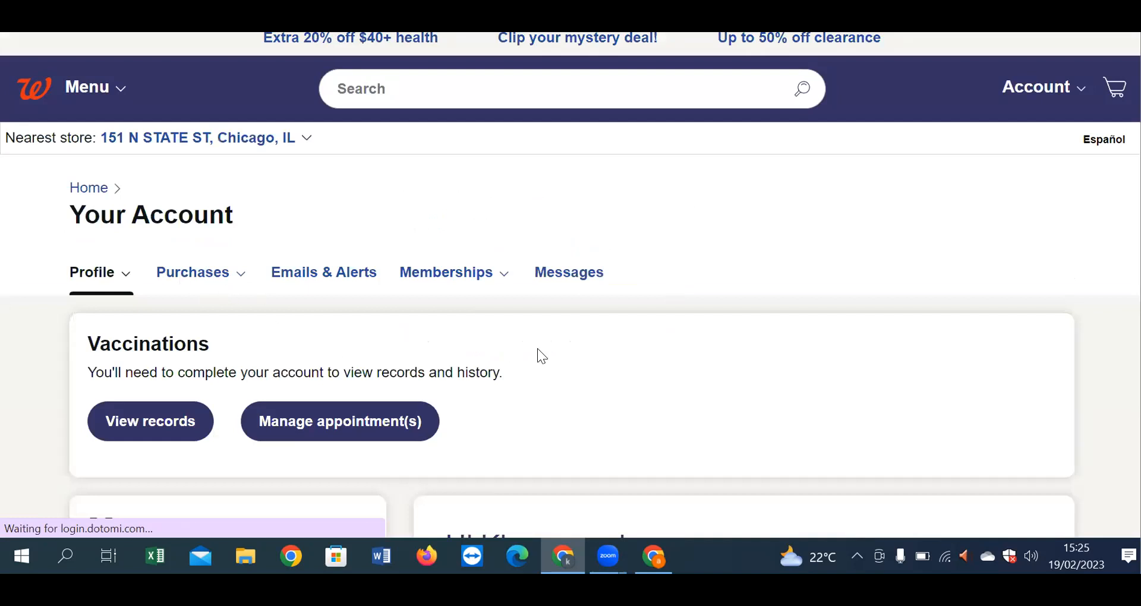
# Step: Check the new Your Account page and save the Walgreens login in Chrome
pyautogui.scroll(-4, 620, 354)
pyautogui.scroll(-5, 620, 352)
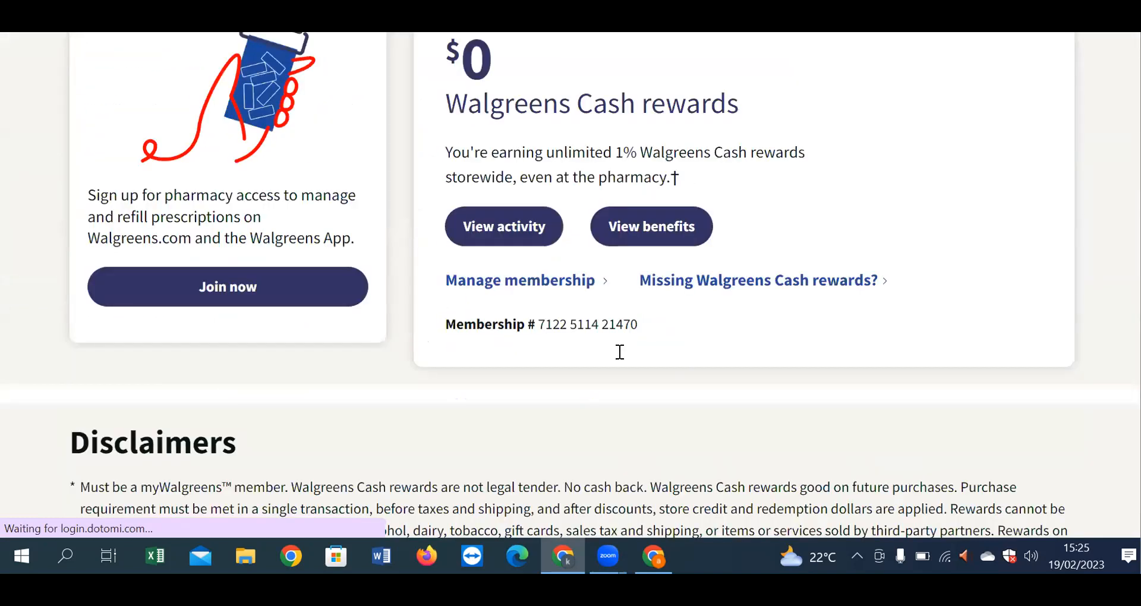
pyautogui.scroll(-2, 620, 351)
pyautogui.scroll(12, 530, 232)
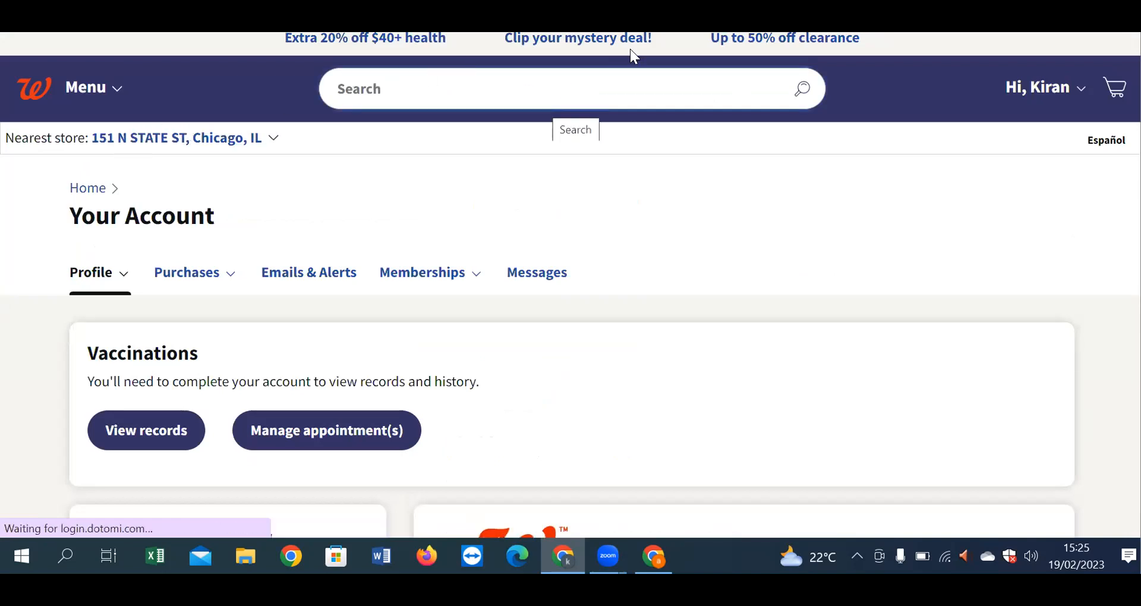
pyautogui.click(519, 87)
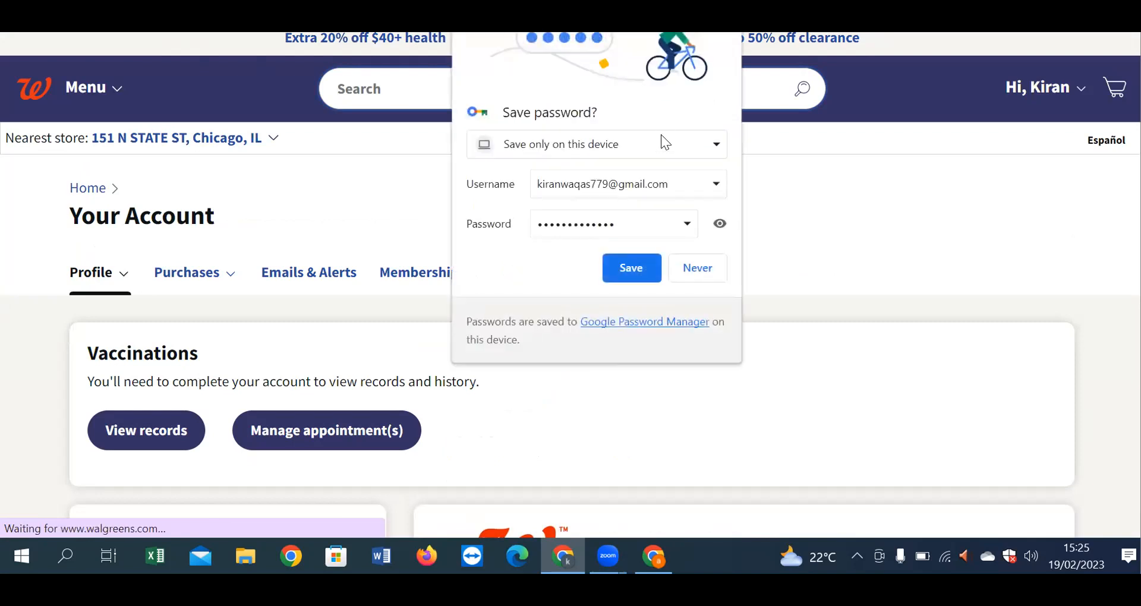
pyautogui.click(634, 269)
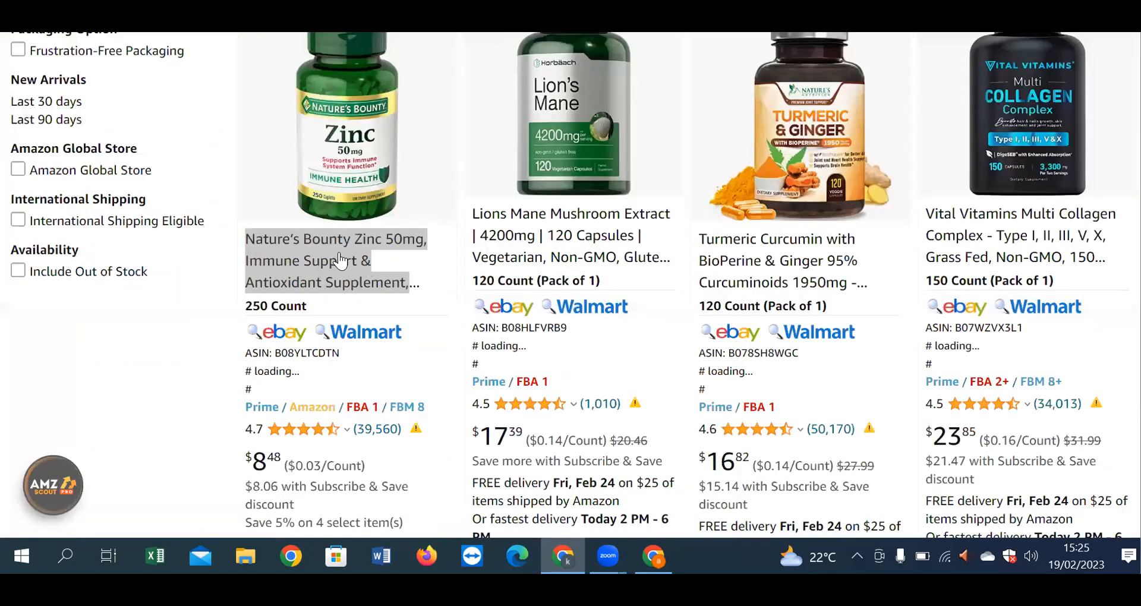
# Step: Copy the Amazon Zinc 50mg title, search it on Walgreens, and review the single partial match
pyautogui.rightClick(366, 254)
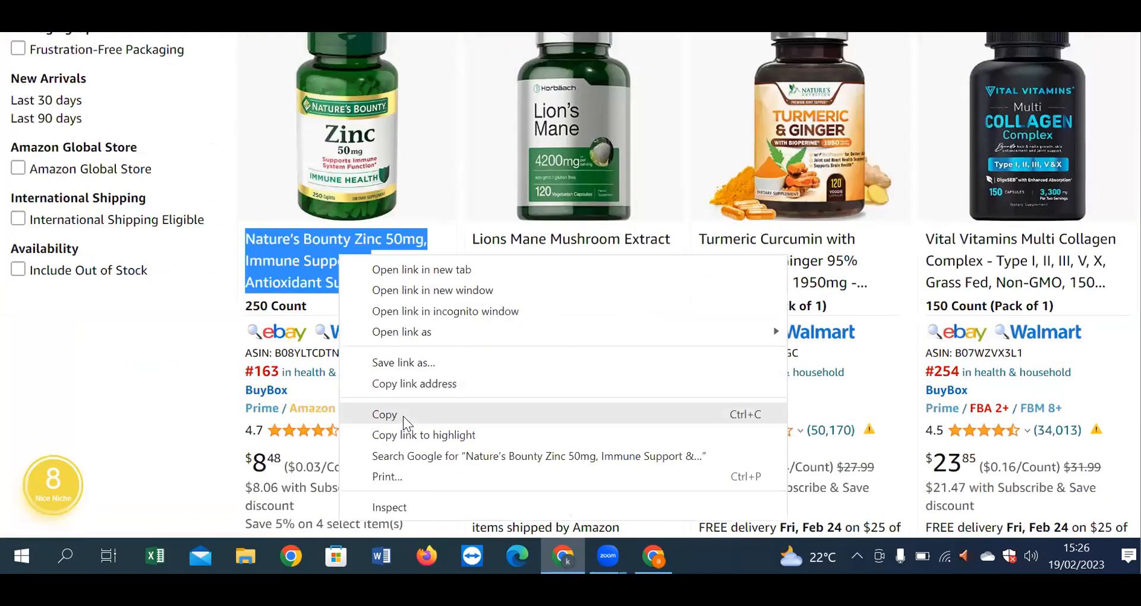
pyautogui.click(403, 416)
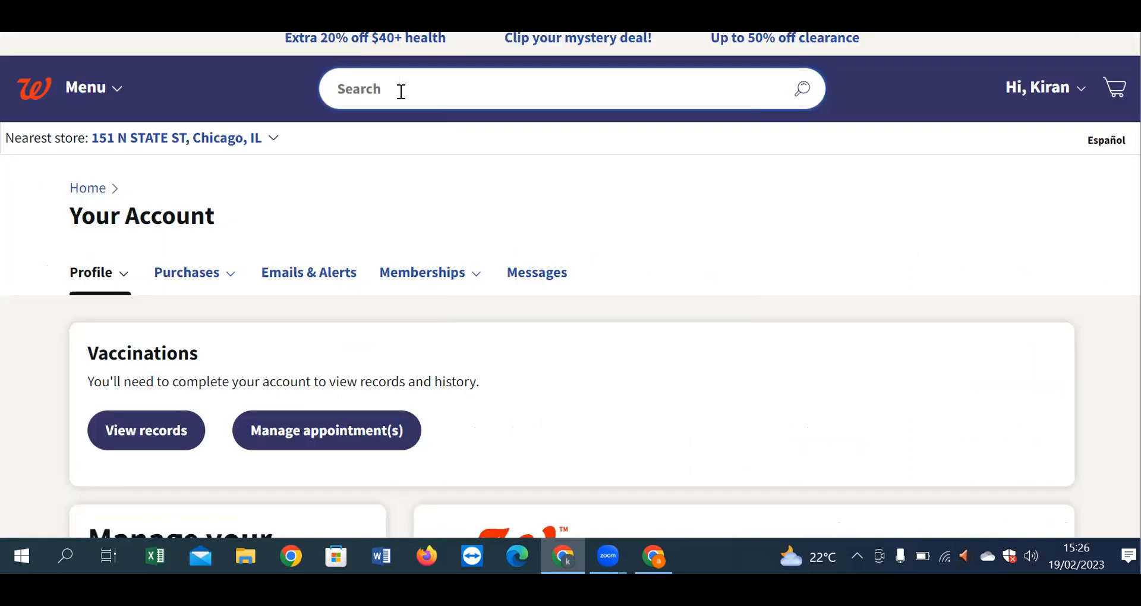
pyautogui.rightClick(400, 93)
pyautogui.click(466, 238)
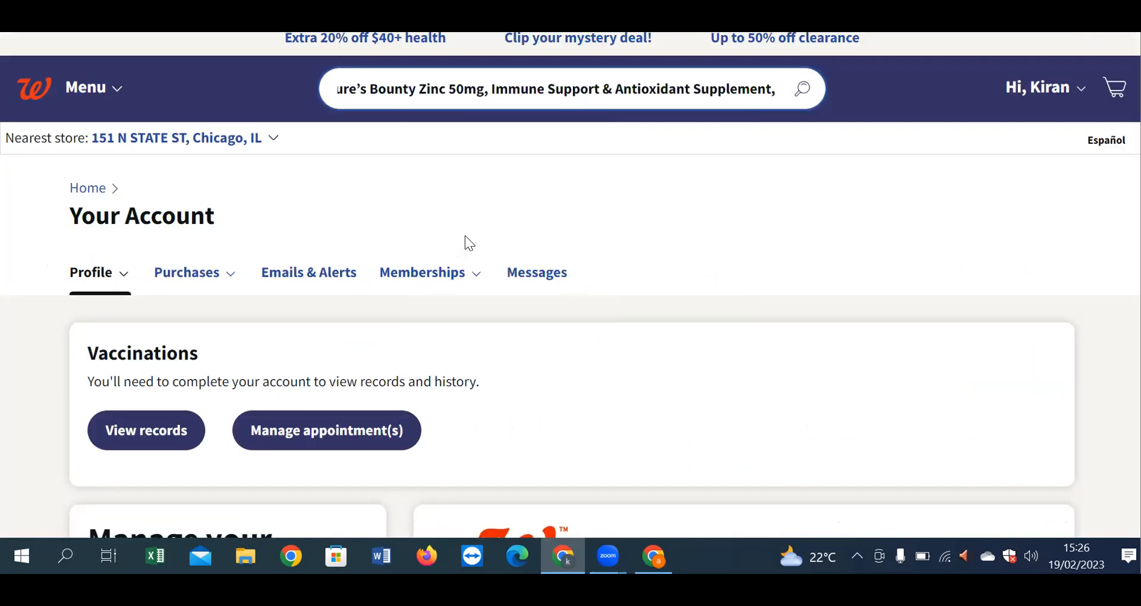
pyautogui.press('Return')
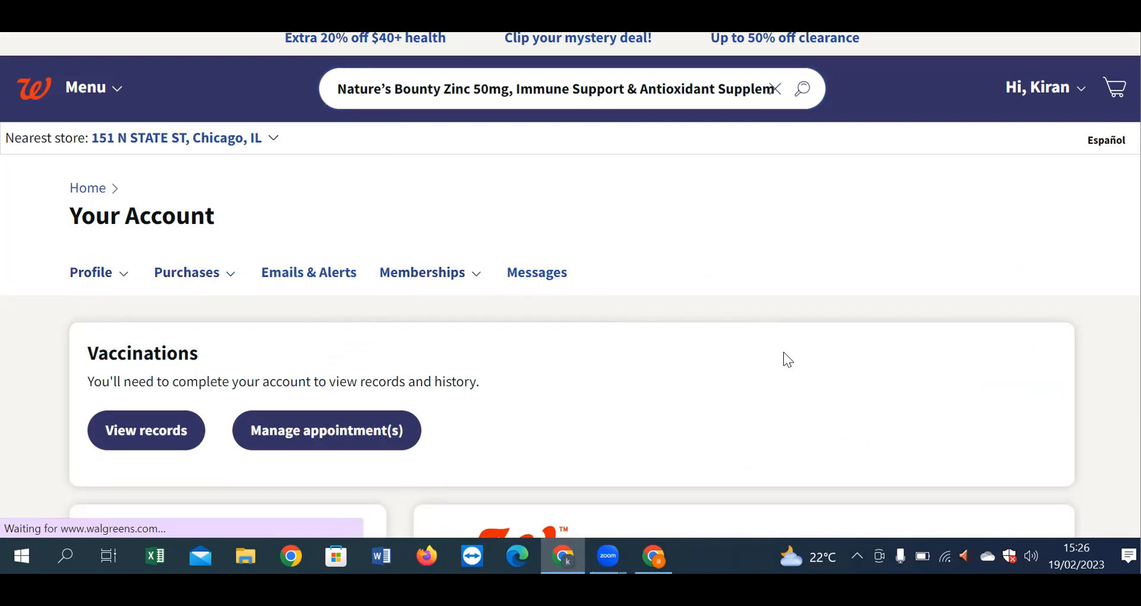
pyautogui.scroll(-4, 784, 353)
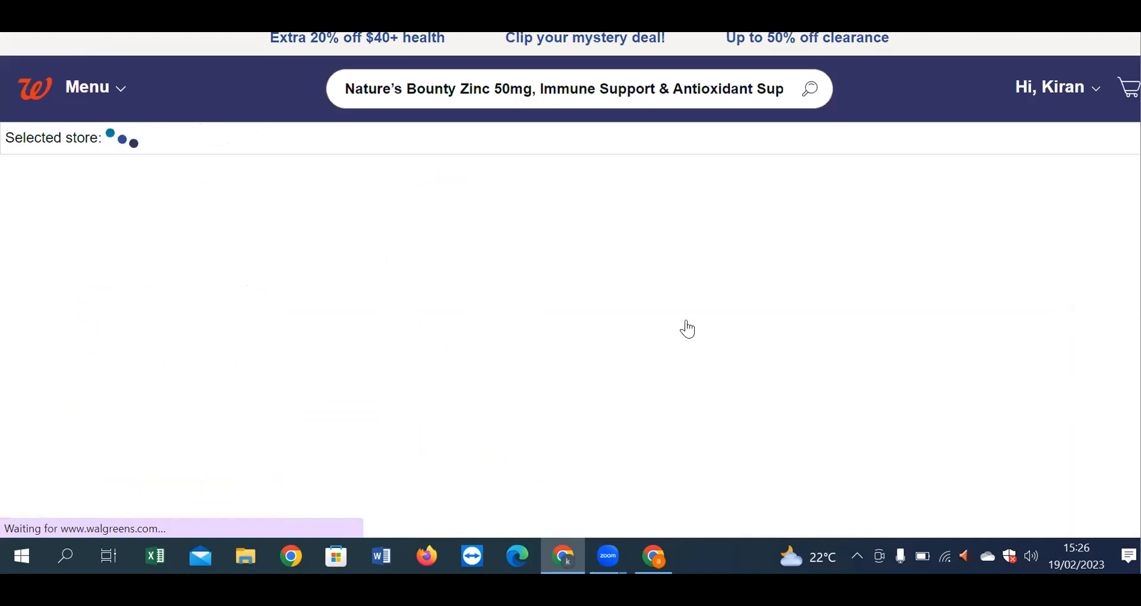
pyautogui.scroll(-2, 640, 398)
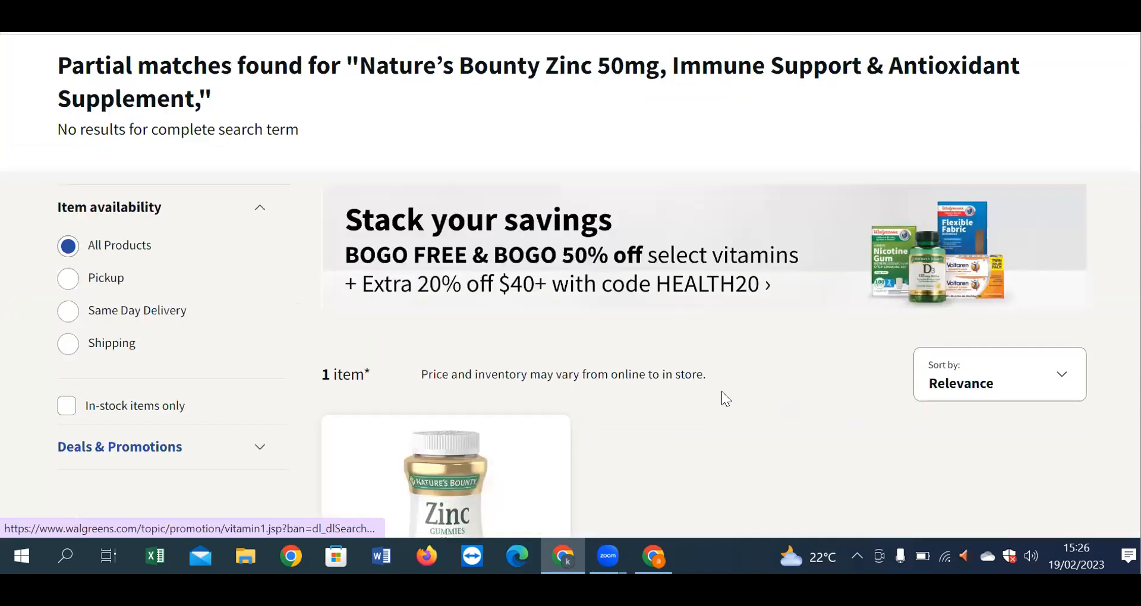
pyautogui.scroll(-4, 722, 391)
pyautogui.scroll(-4, 725, 390)
pyautogui.scroll(6, 725, 390)
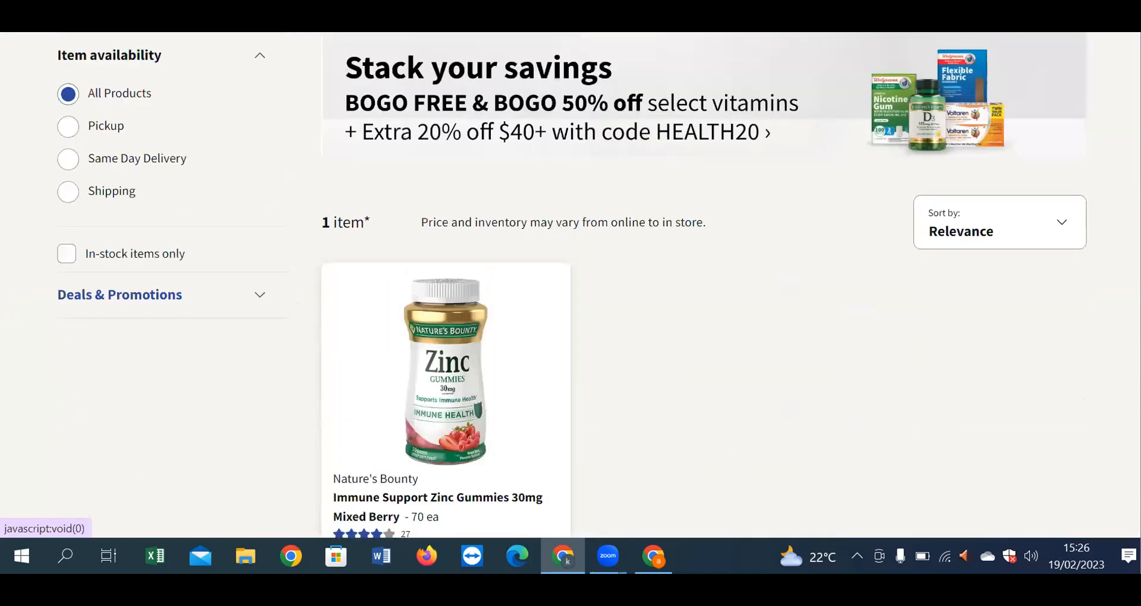
pyautogui.scroll(4, 590, 219)
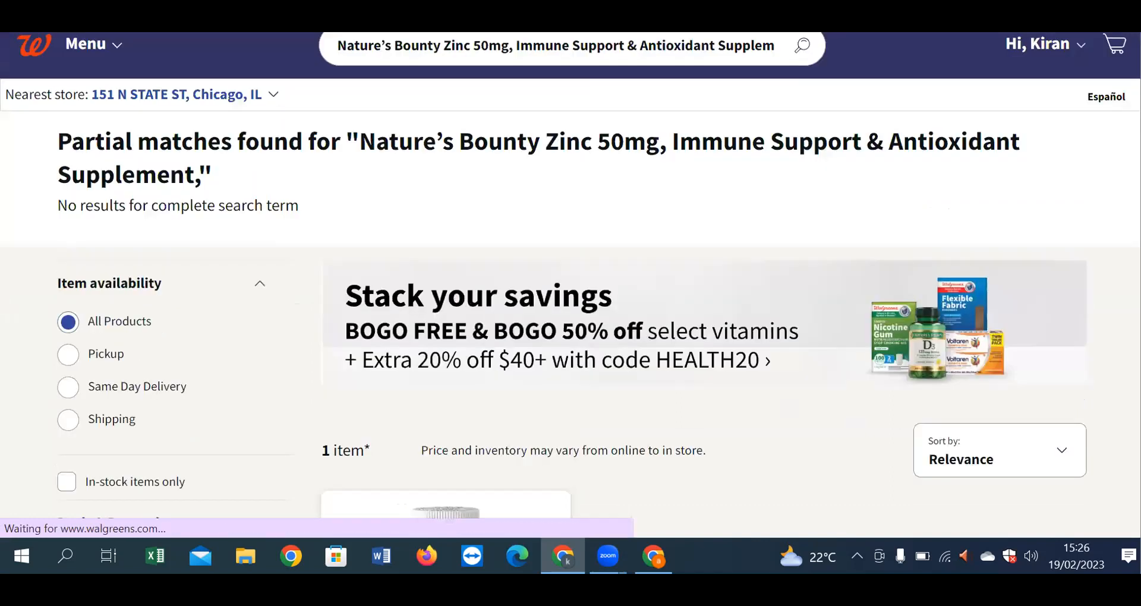
# Step: Switch to the Google results tab and scroll to the Walgreens Nature's Bounty Zinc 50 mg Caplets result
pyautogui.hotkey('ctrl', 'shift', 'Tab')
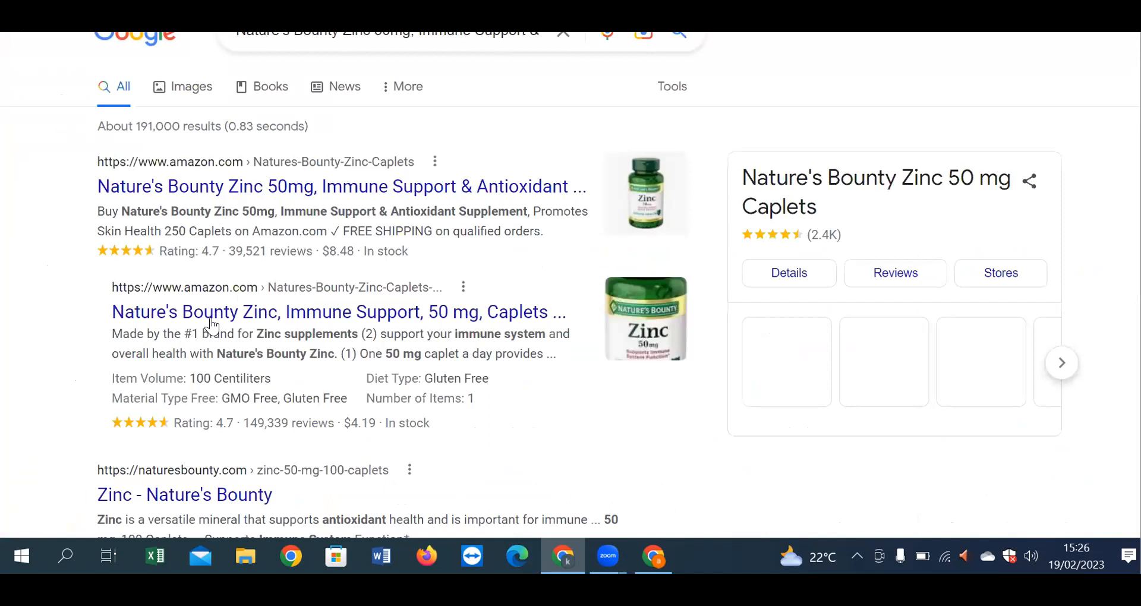
pyautogui.scroll(-10, 214, 315)
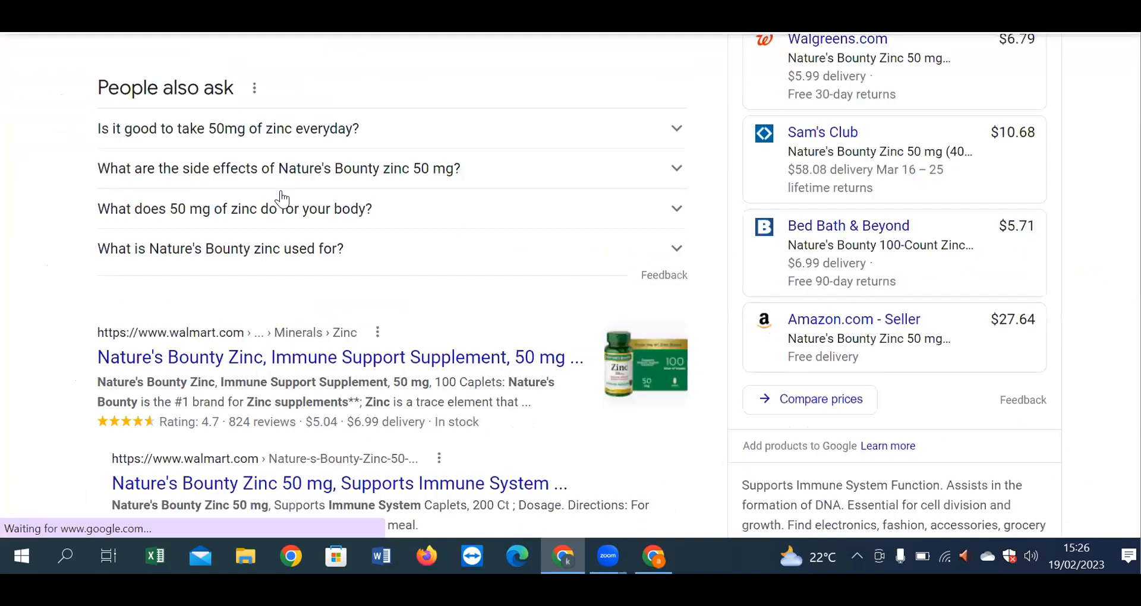
pyautogui.scroll(-7, 651, 65)
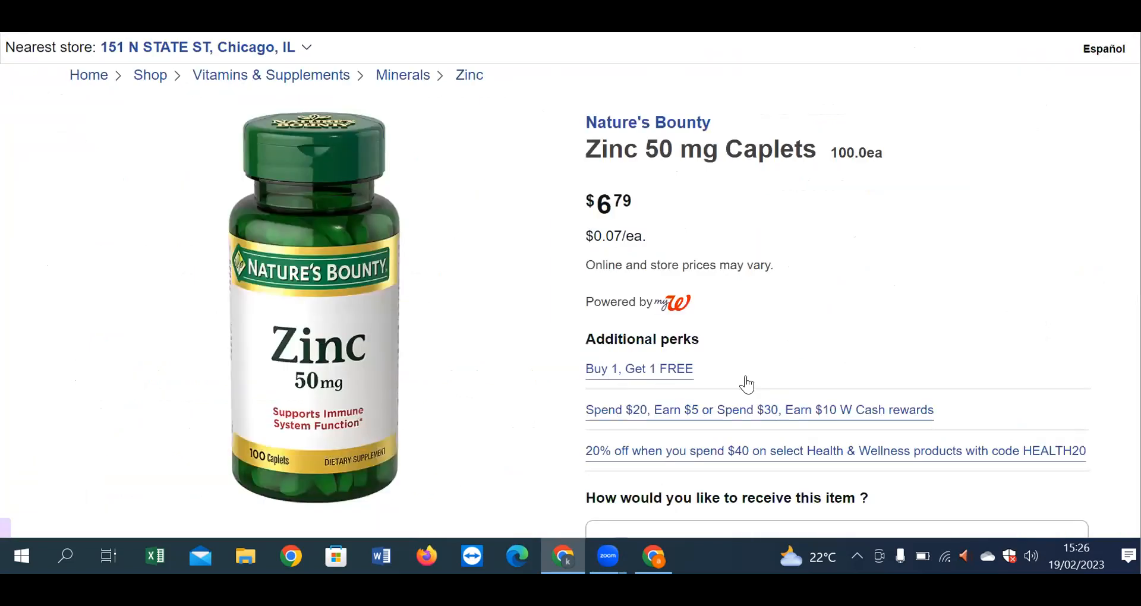
# Step: Highlight the Buy 1, Get 1 FREE offer and open the Spend $20, Earn $5 rewards offer
pyautogui.moveTo(612, 382); pyautogui.dragTo(722, 378)
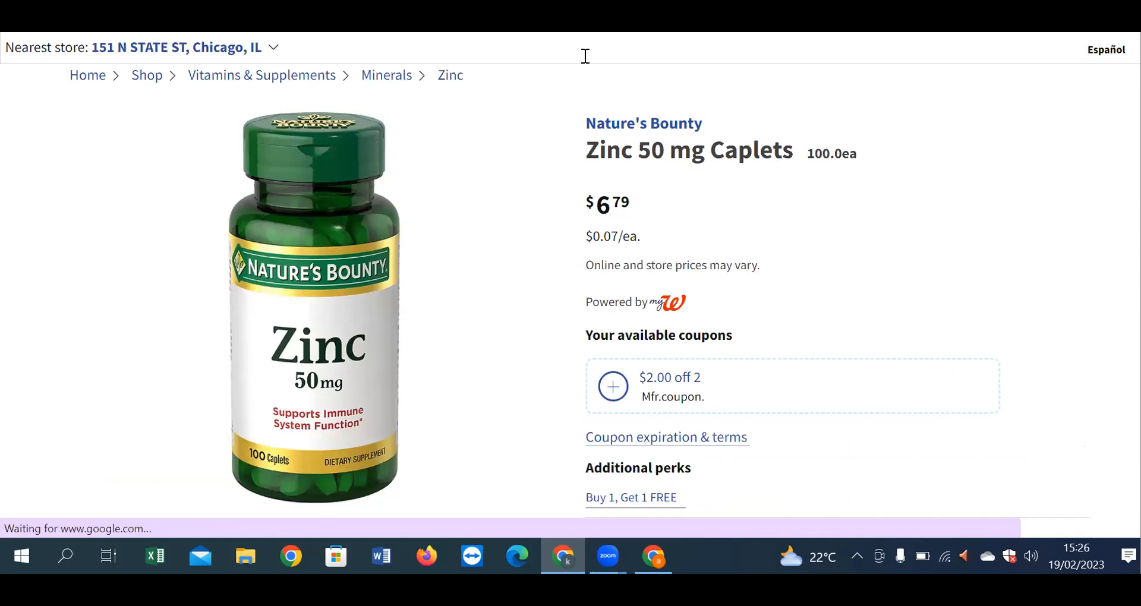
pyautogui.scroll(-5, 654, 62)
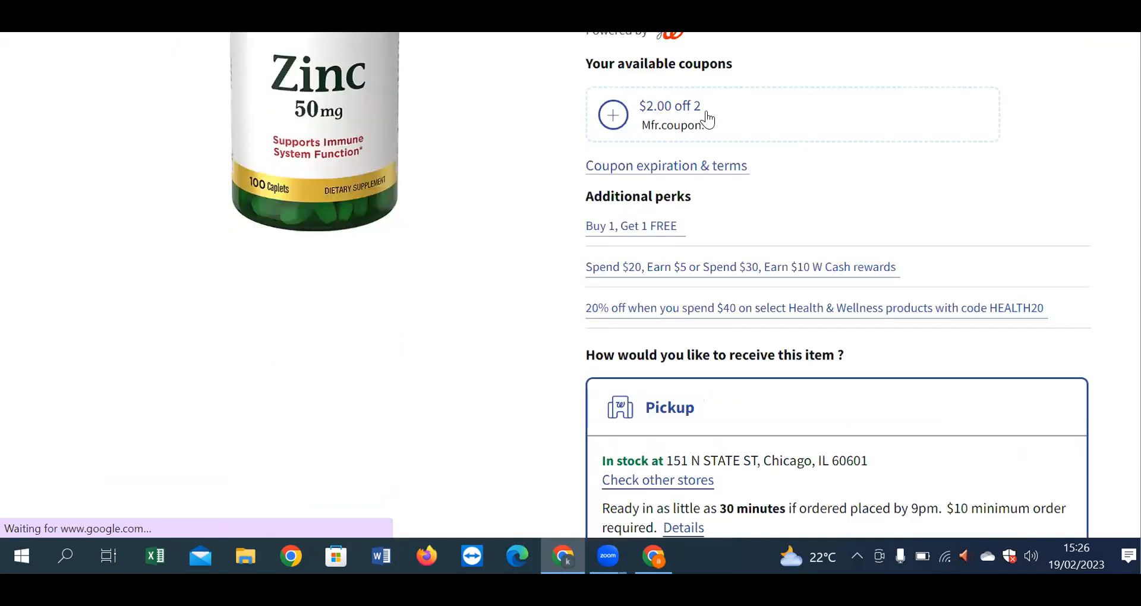
pyautogui.moveTo(673, 243); pyautogui.dragTo(721, 233)
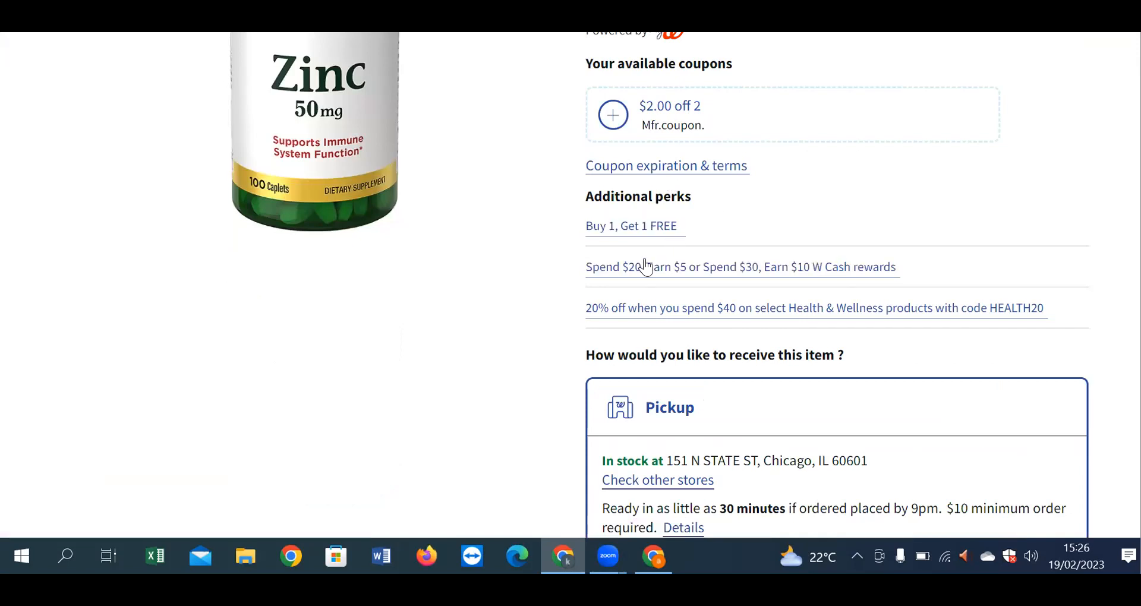
pyautogui.click(676, 280)
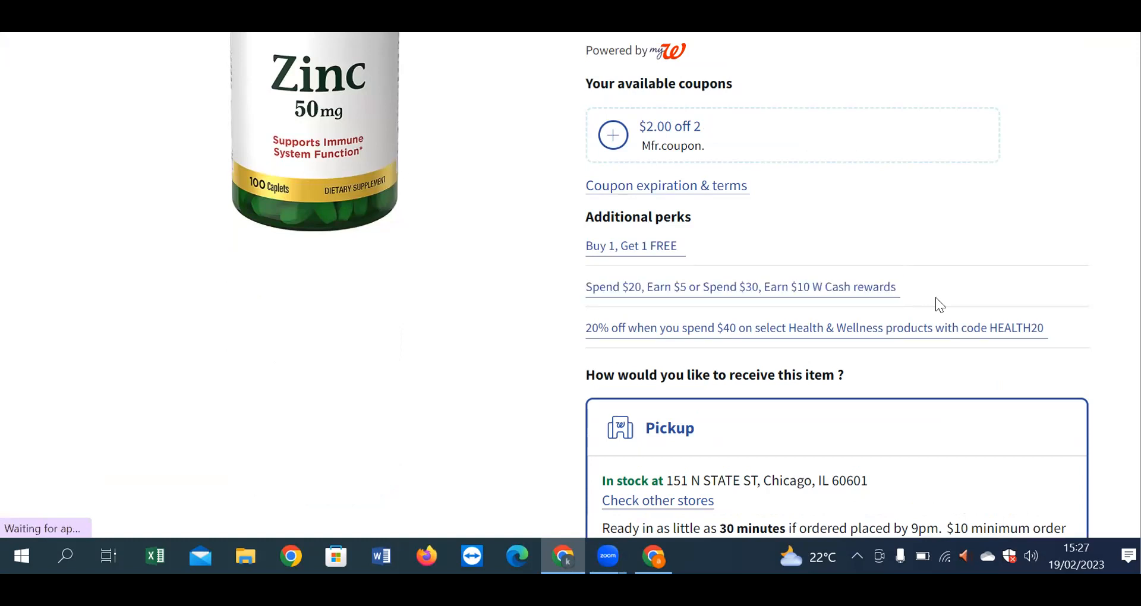
pyautogui.scroll(-3, 921, 326)
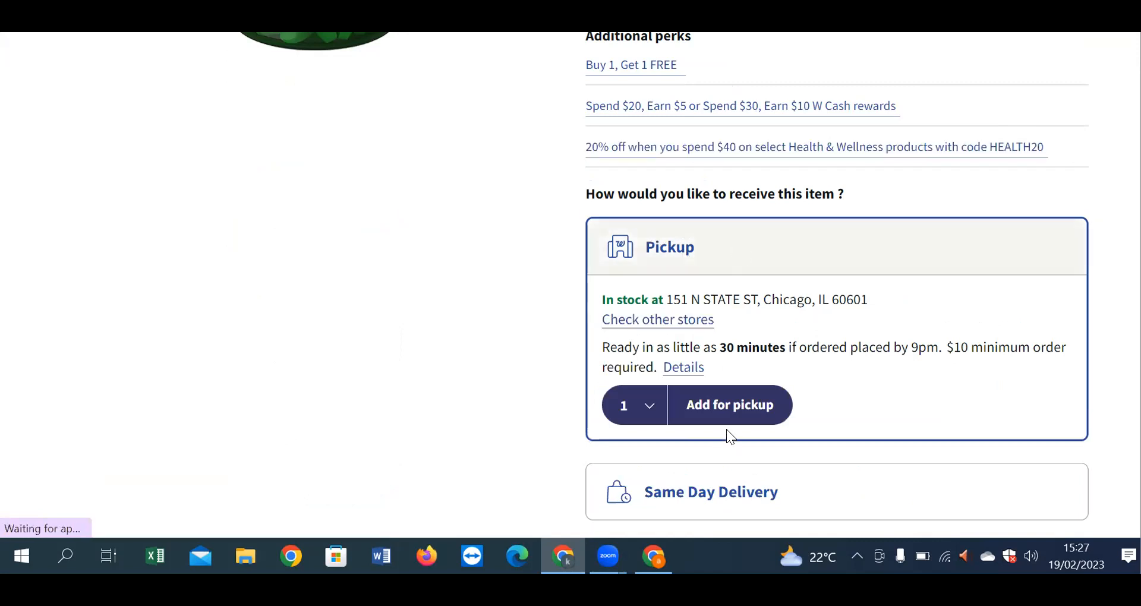
pyautogui.scroll(-3, 727, 434)
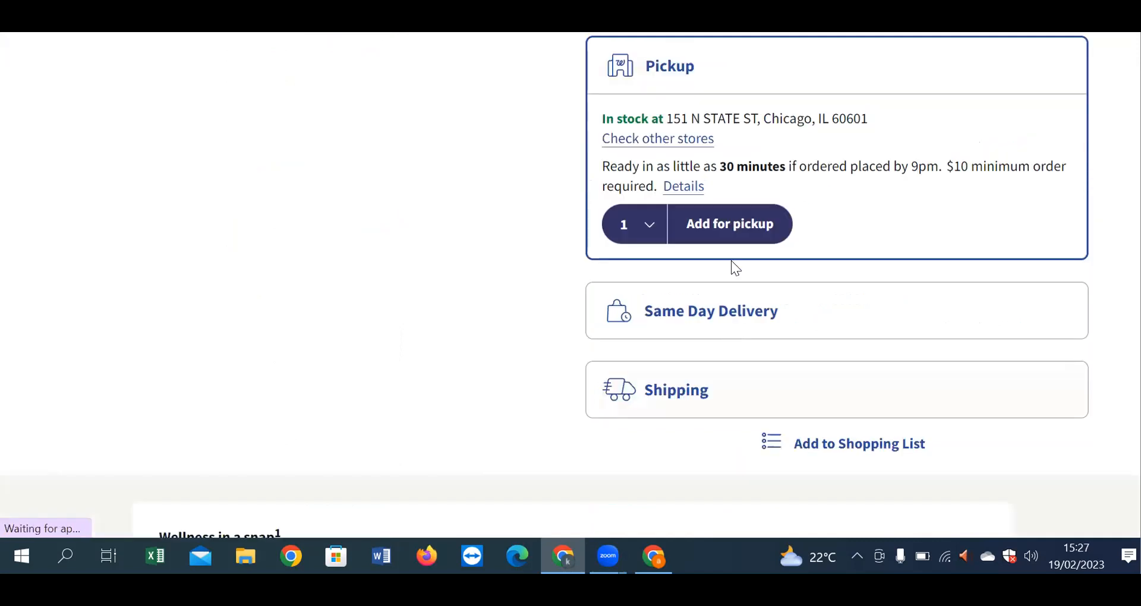
# Step: Expand the Shipping option and select its 2-4 day, free-over-$35 shipping terms
pyautogui.click(787, 369)
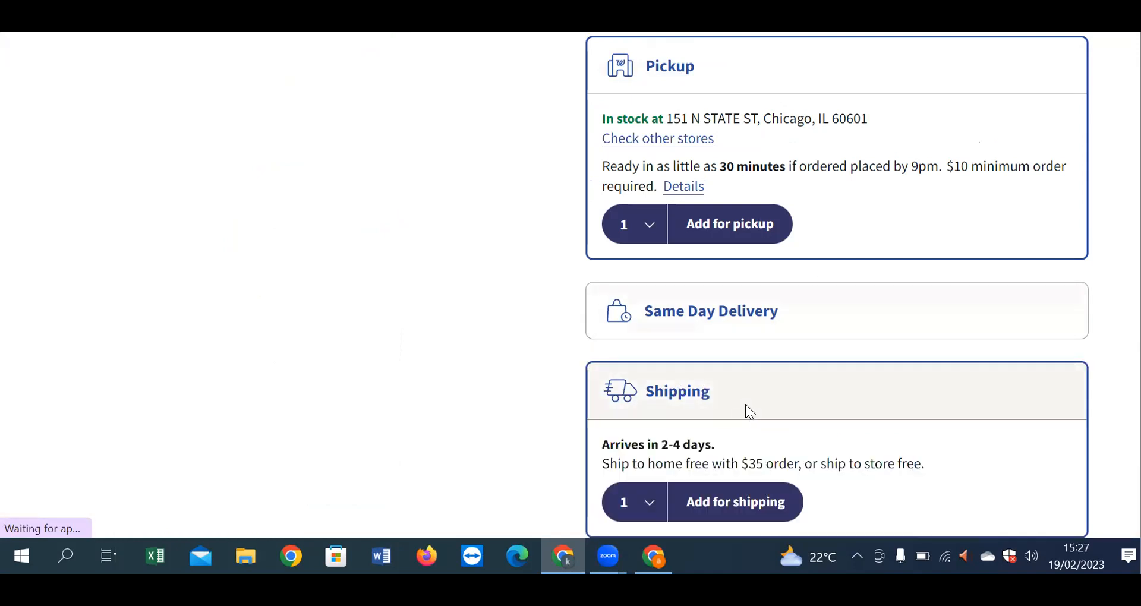
pyautogui.scroll(-3, 747, 406)
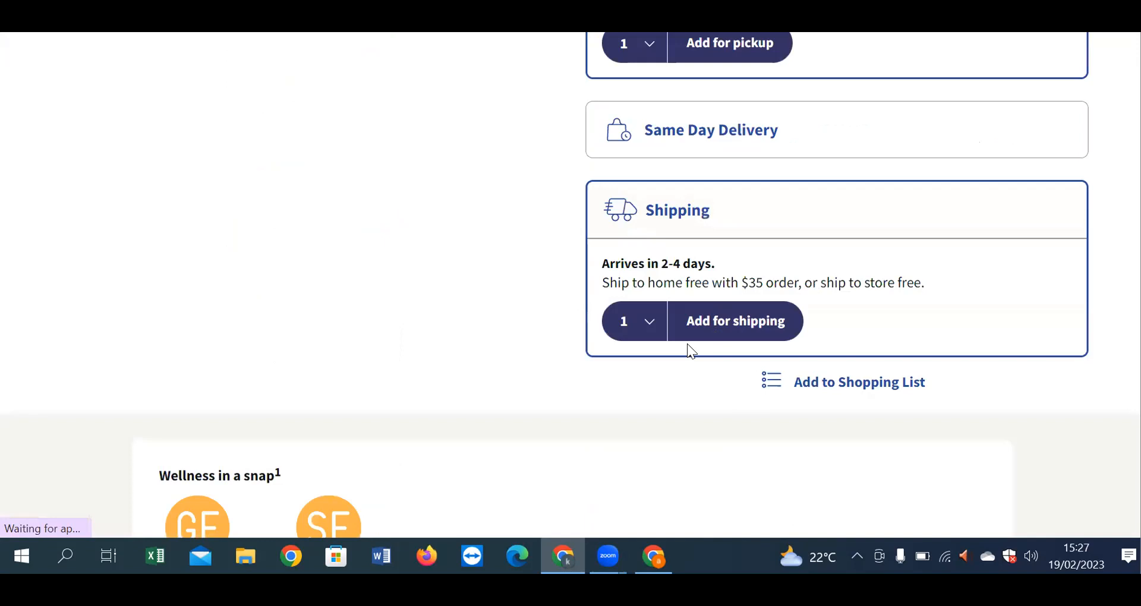
pyautogui.moveTo(610, 283)
pyautogui.mouseDown()
pyautogui.moveTo(827, 283)
pyautogui.moveTo(602, 283)
pyautogui.mouseUp()
pyautogui.moveTo(925, 283); pyautogui.dragTo(591, 291)
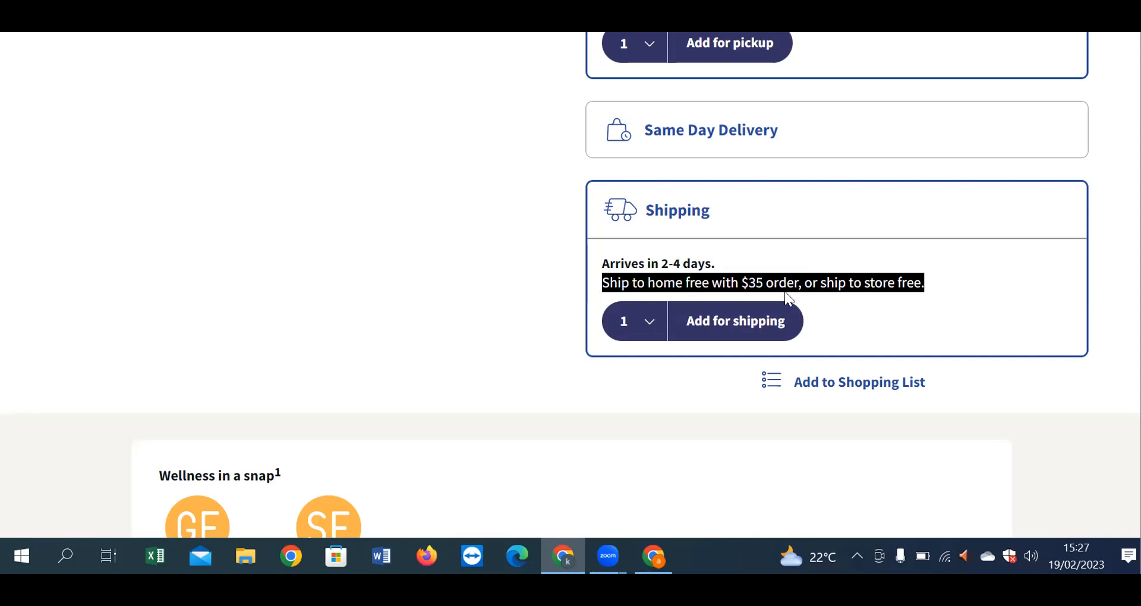
pyautogui.click(823, 283)
pyautogui.moveTo(821, 283); pyautogui.dragTo(947, 298)
pyautogui.click(882, 344)
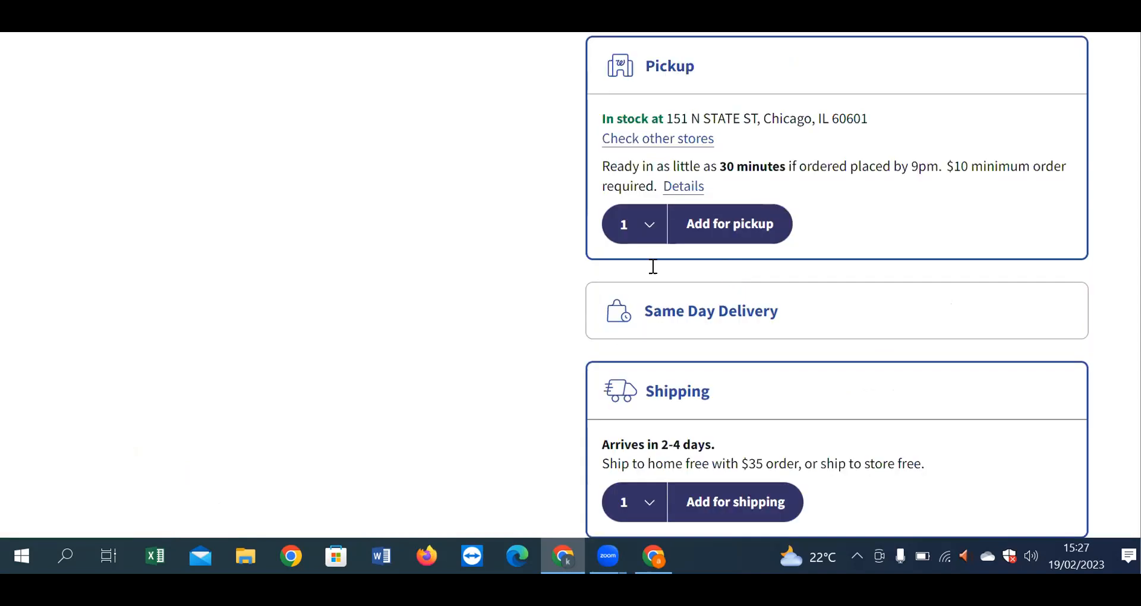
# Step: Add 12 bottles to the cart for shipping and review the free-shipping message and order summary
pyautogui.scroll(-3, 647, 316)
pyautogui.click(645, 321)
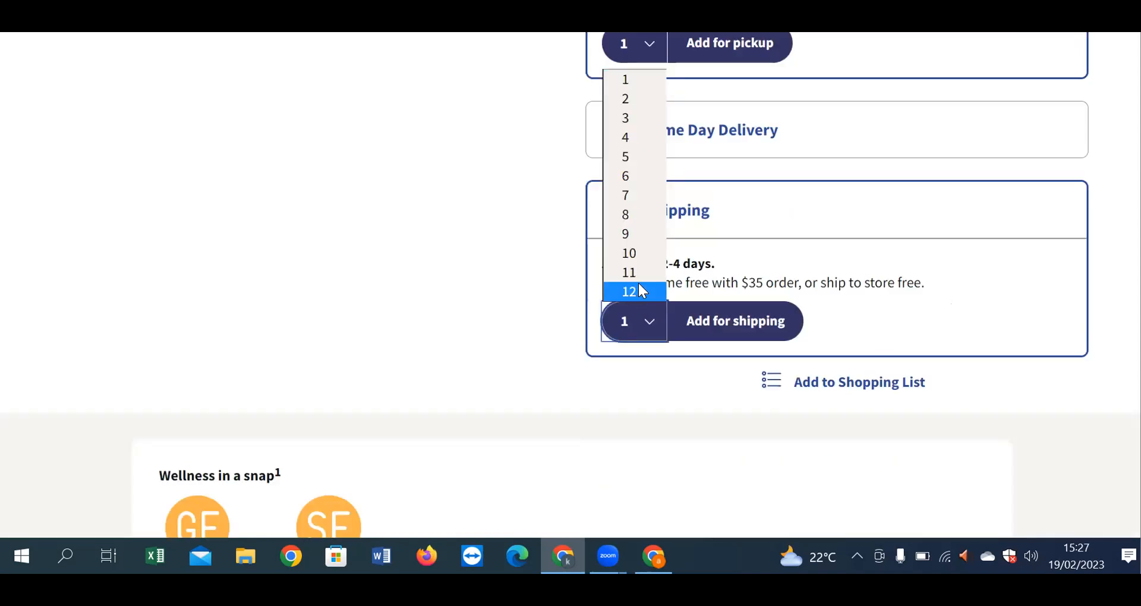
pyautogui.click(636, 292)
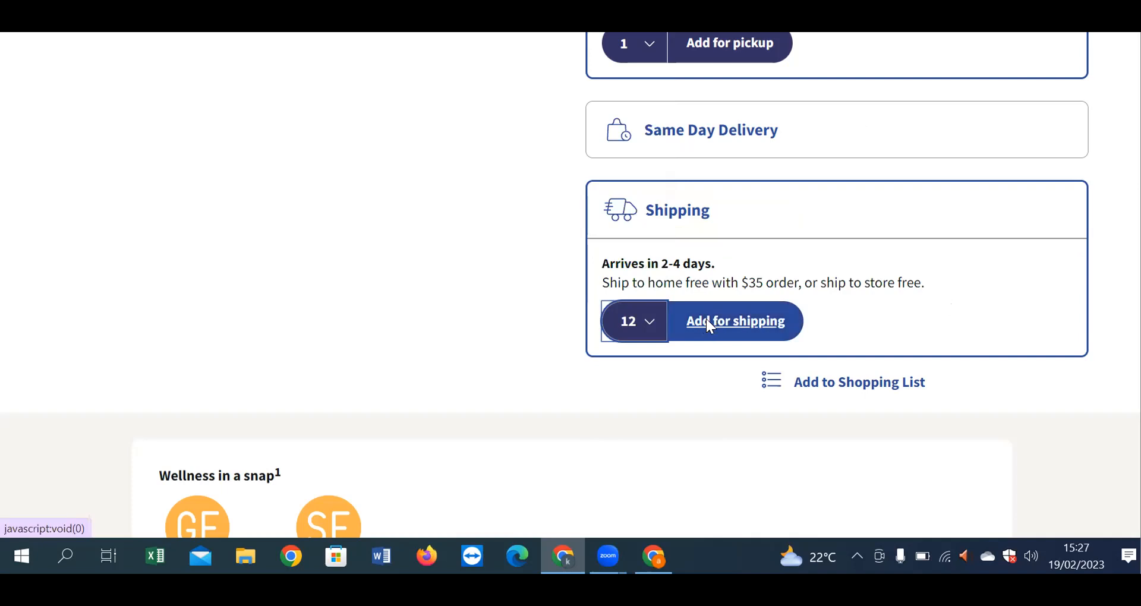
pyautogui.click(708, 324)
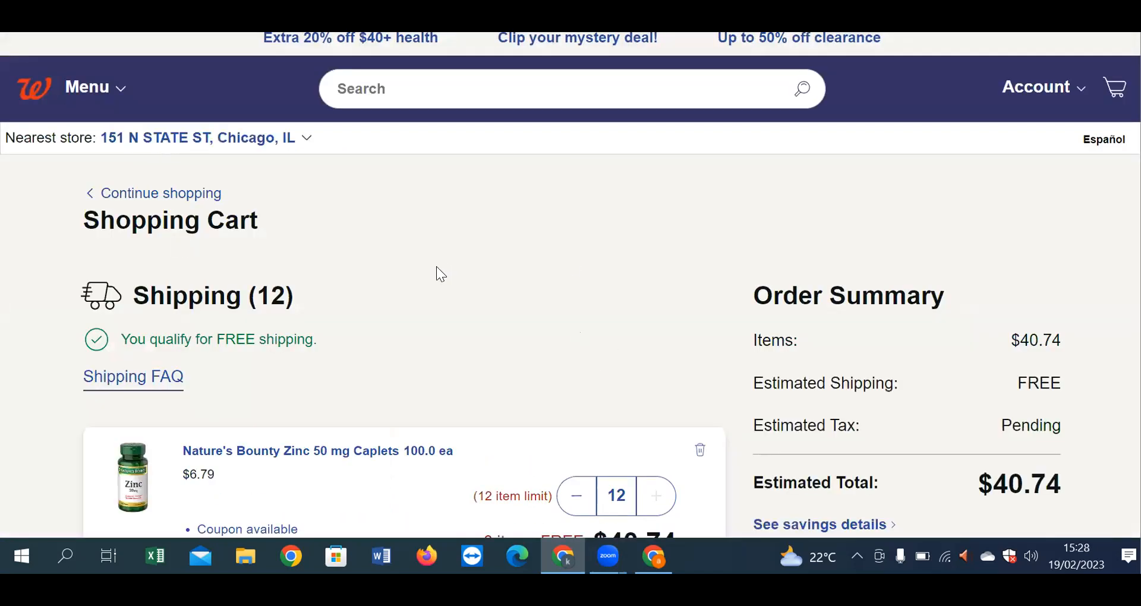
pyautogui.moveTo(138, 304); pyautogui.dragTo(398, 310)
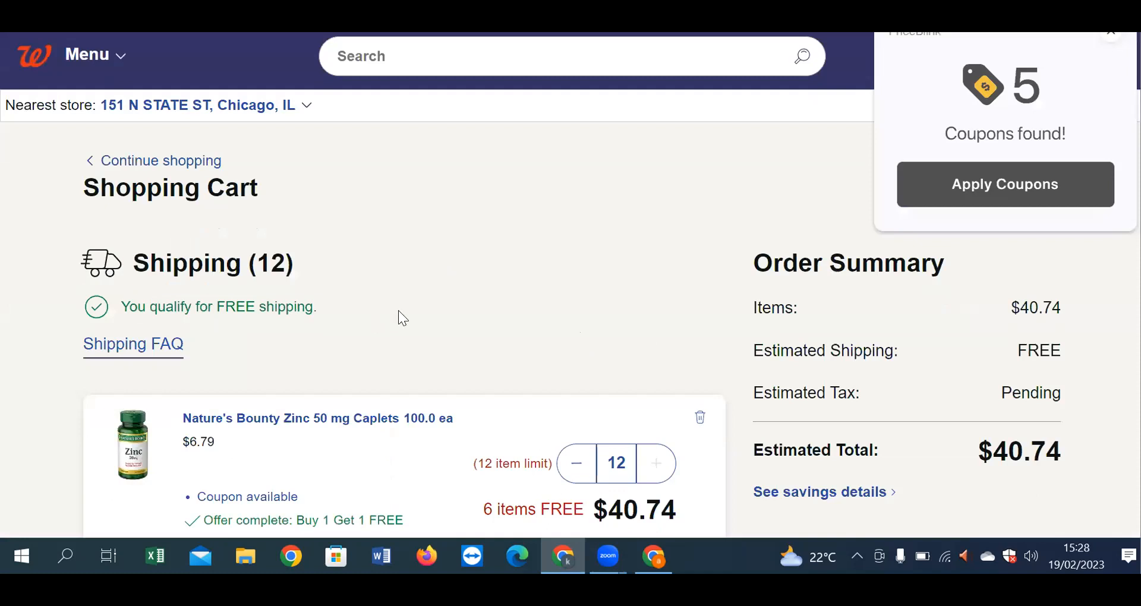
pyautogui.click(889, 308)
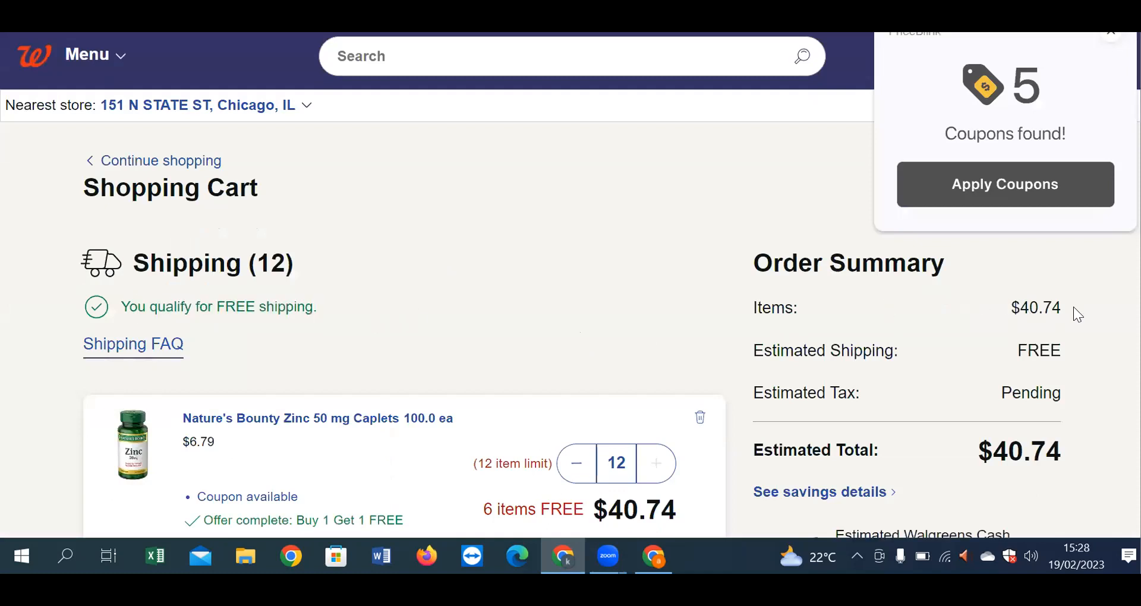
pyautogui.moveTo(1073, 324); pyautogui.dragTo(1070, 339)
pyautogui.click(1007, 344)
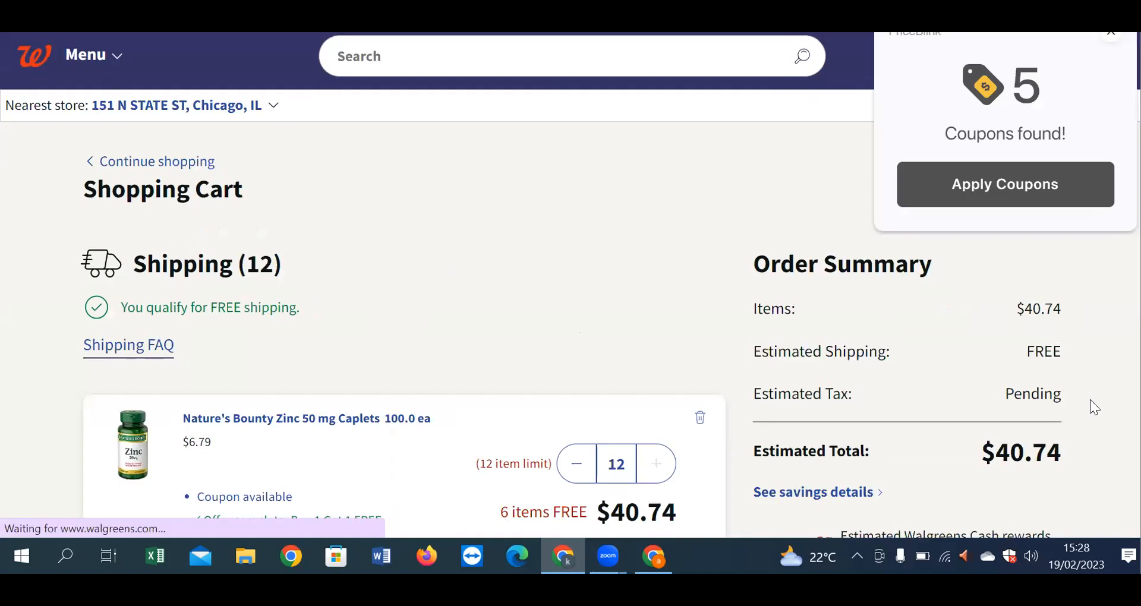
pyautogui.scroll(-5, 1090, 399)
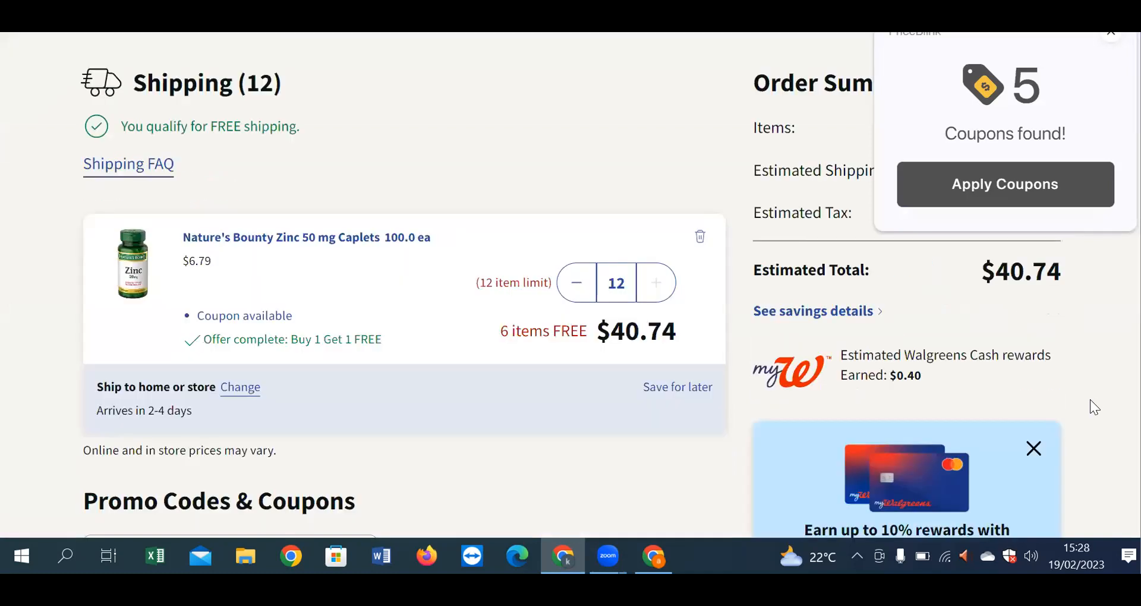
pyautogui.scroll(-3, 1090, 399)
pyautogui.scroll(6, 1091, 399)
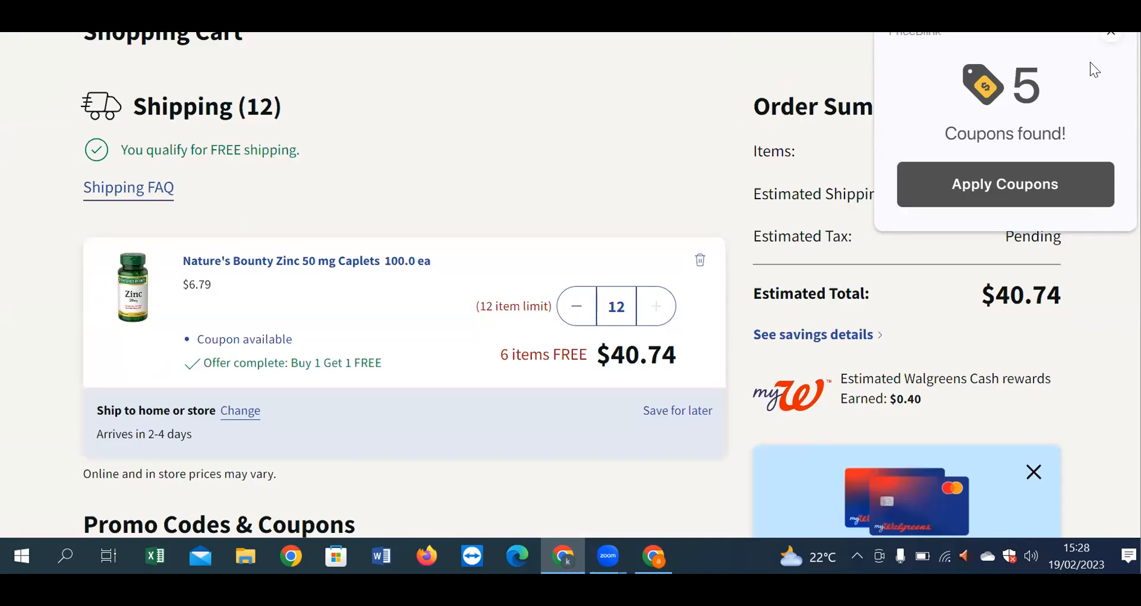
# Step: Apply the extension's coupons, dismiss the result, and proceed to checkout at $40.74
pyautogui.click(1014, 183)
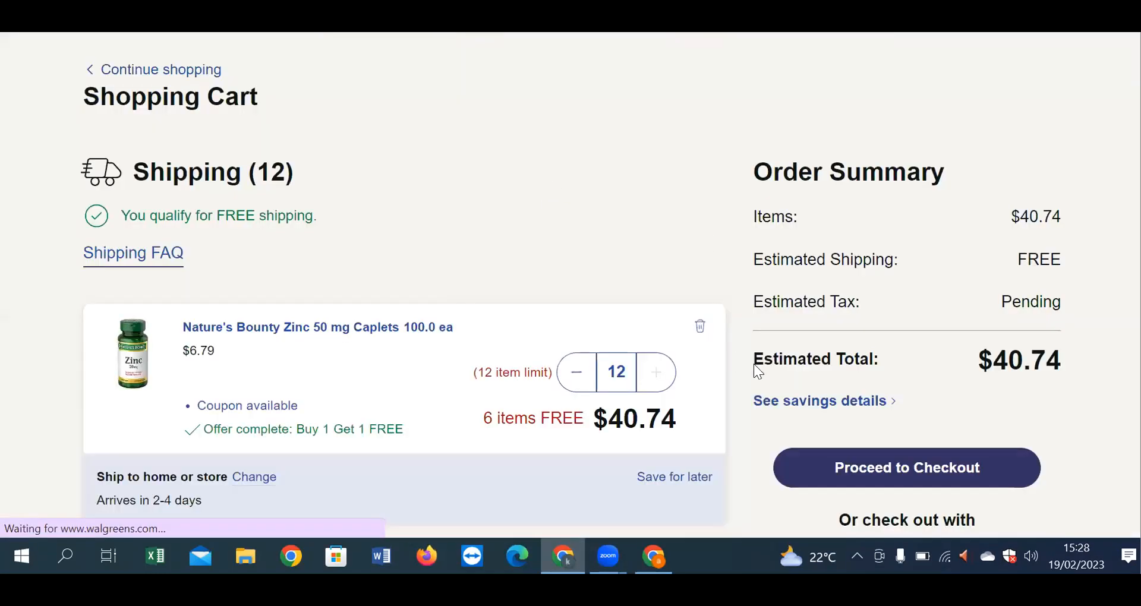
pyautogui.scroll(-3, 767, 377)
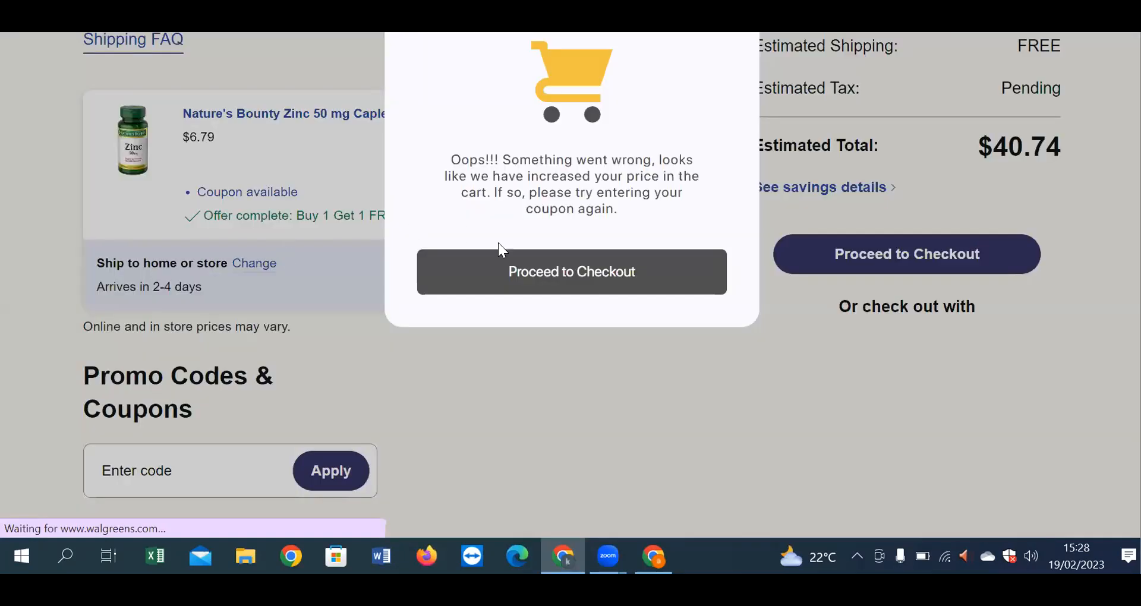
pyautogui.click(596, 283)
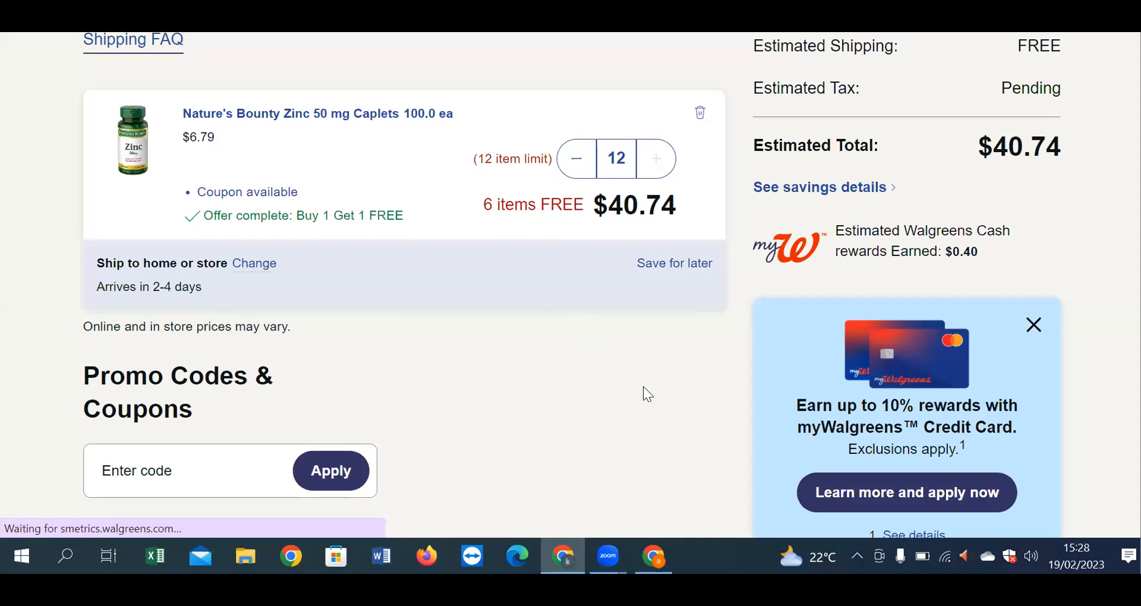
pyautogui.scroll(-5, 565, 416)
pyautogui.click(232, 197)
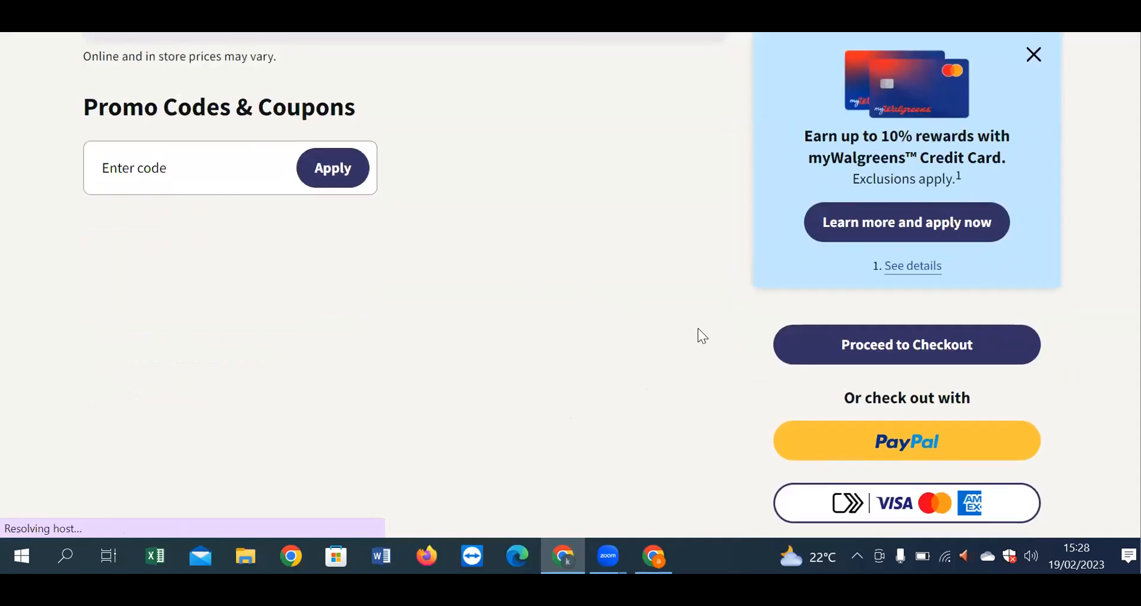
pyautogui.click(925, 346)
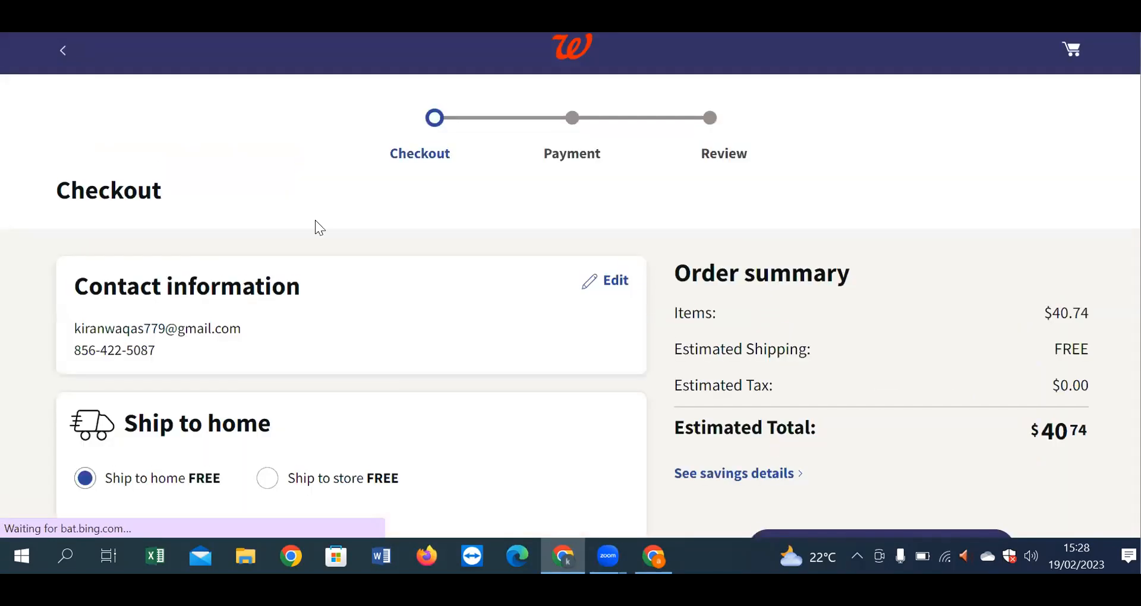
# Step: Step through the empty Address, Apt, City and ZIP Code fields, then open the savings breakdown
pyautogui.scroll(-6, 319, 228)
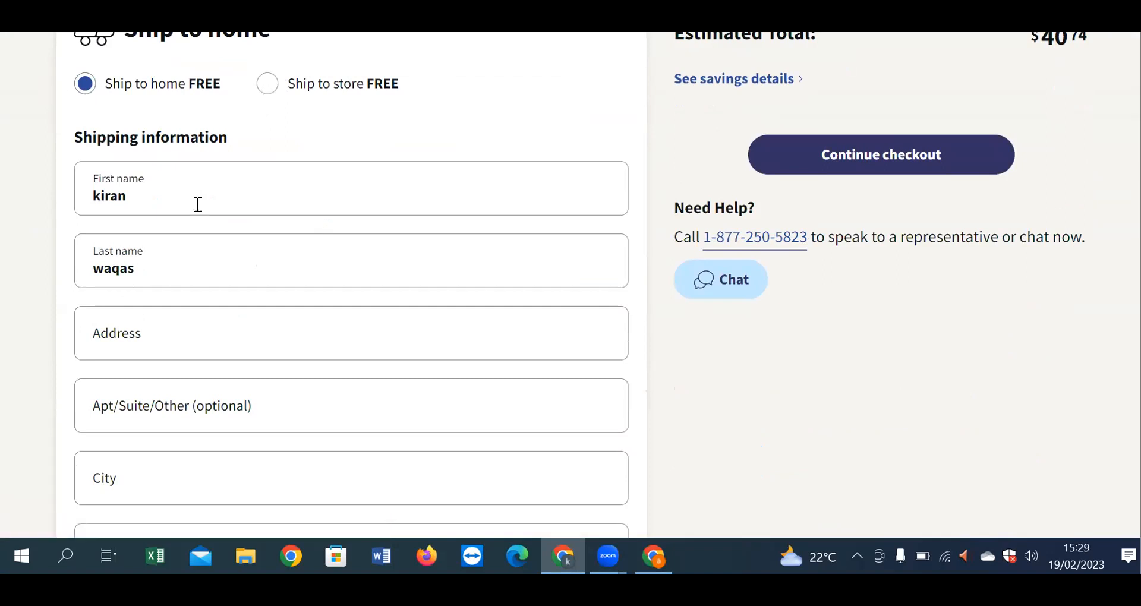
pyautogui.scroll(-3, 184, 297)
pyautogui.click(124, 173)
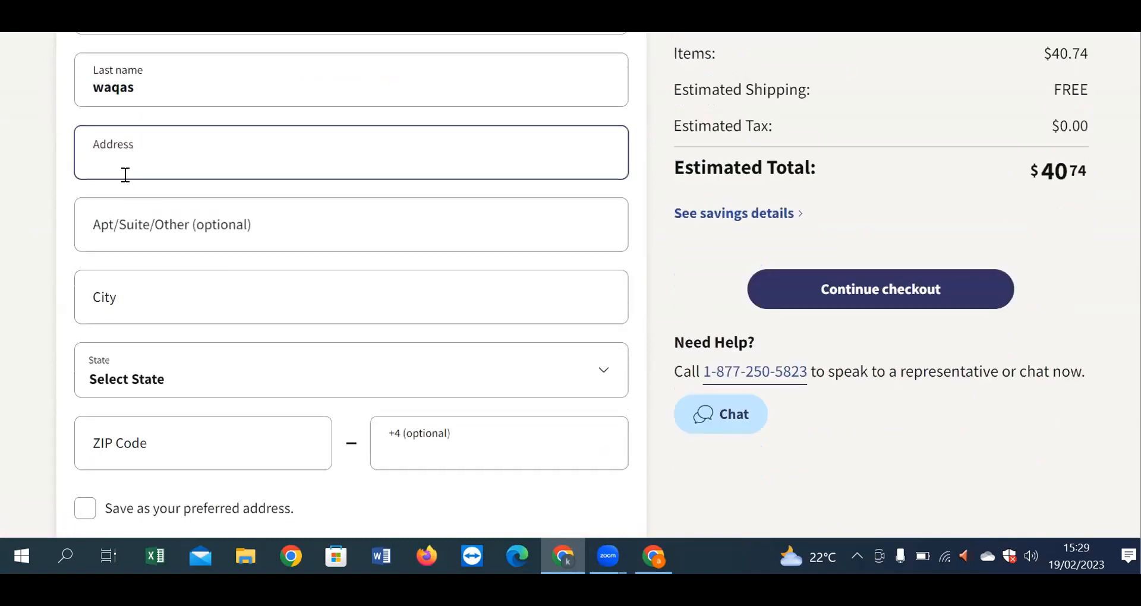
pyautogui.click(148, 230)
pyautogui.click(150, 327)
pyautogui.scroll(-4, 158, 333)
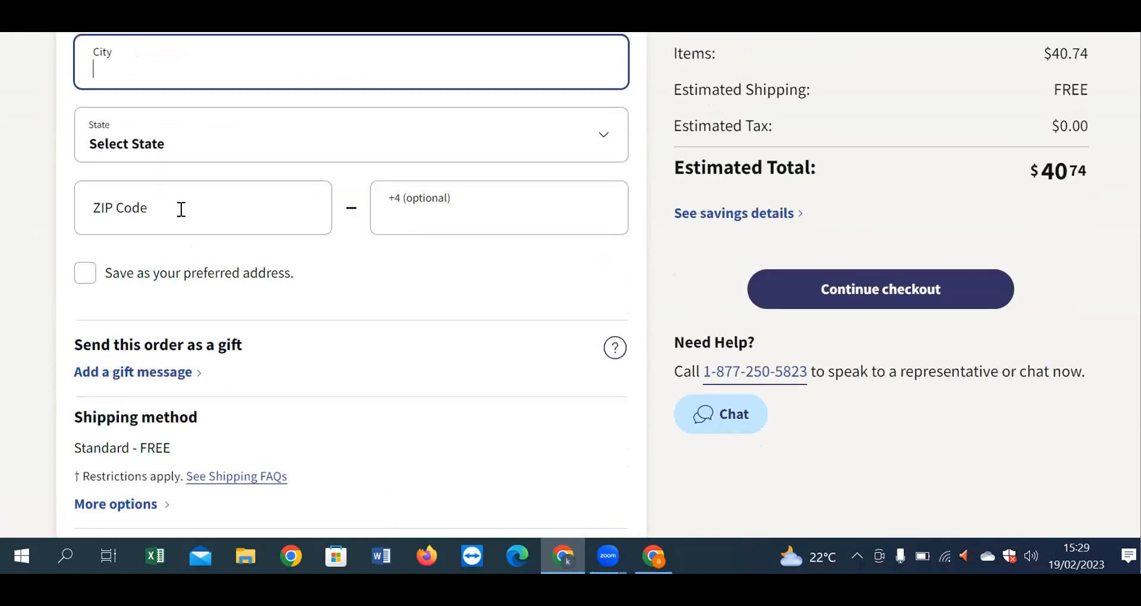
pyautogui.click(181, 209)
pyautogui.scroll(-3, 316, 331)
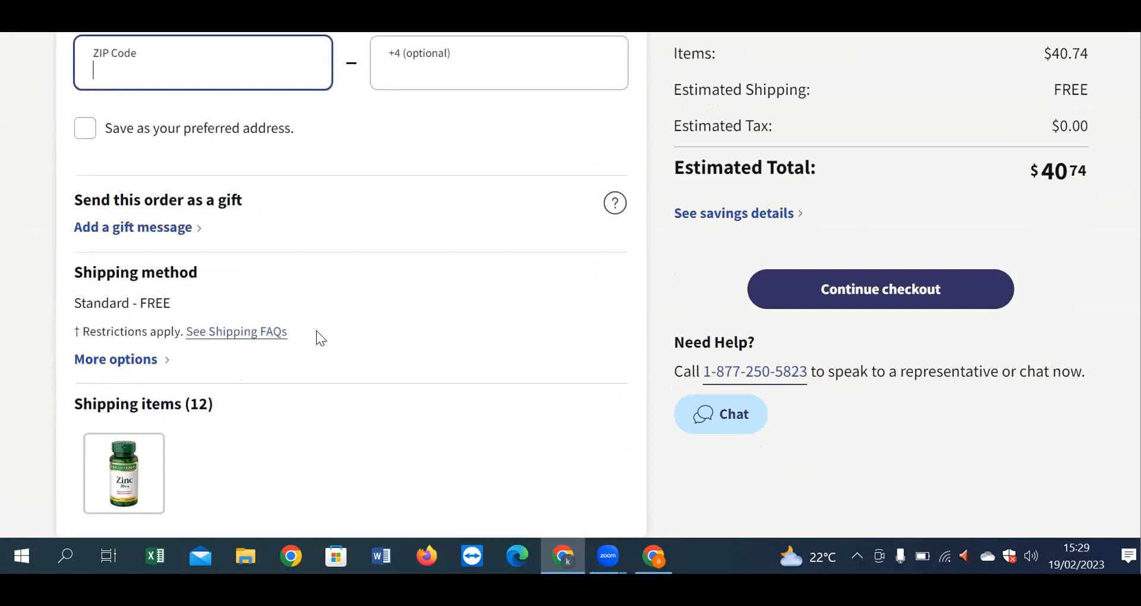
pyautogui.scroll(-3, 159, 292)
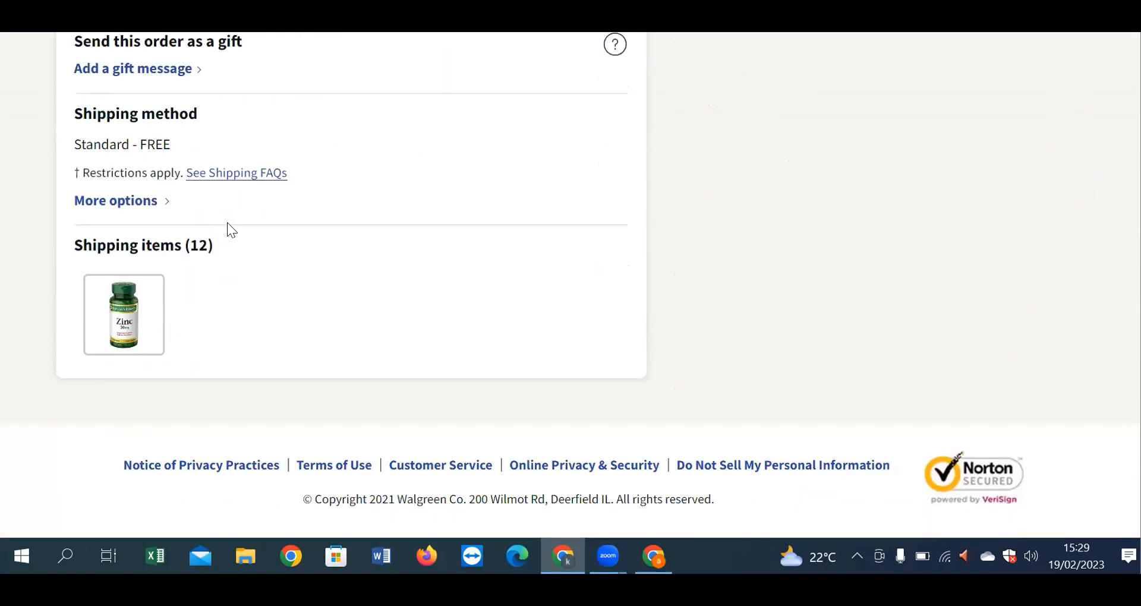
pyautogui.scroll(8, 687, 291)
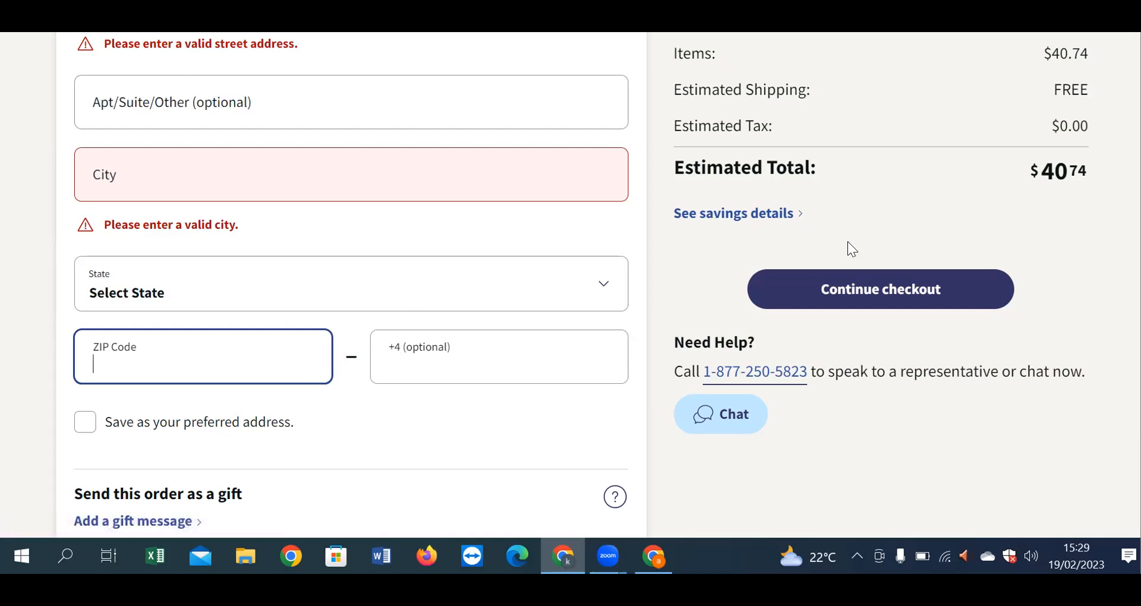
pyautogui.click(766, 214)
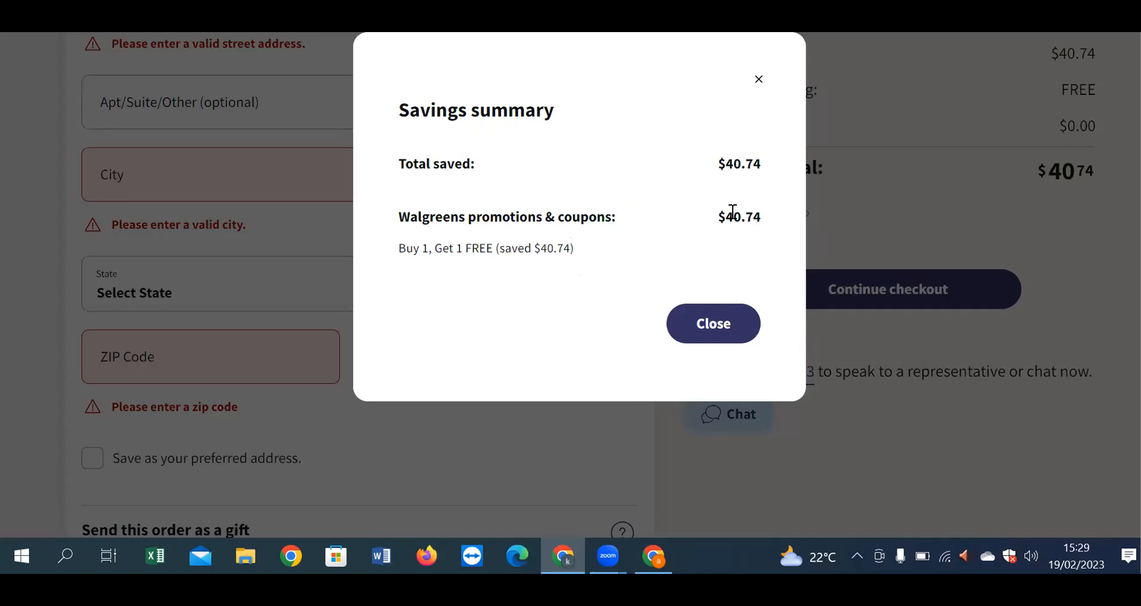
# Step: Highlight the promotions and coupon savings lines, then close the Savings summary dialog
pyautogui.tripleClick(708, 222)
pyautogui.click(737, 215)
pyautogui.tripleClick(774, 217)
pyautogui.click(774, 218)
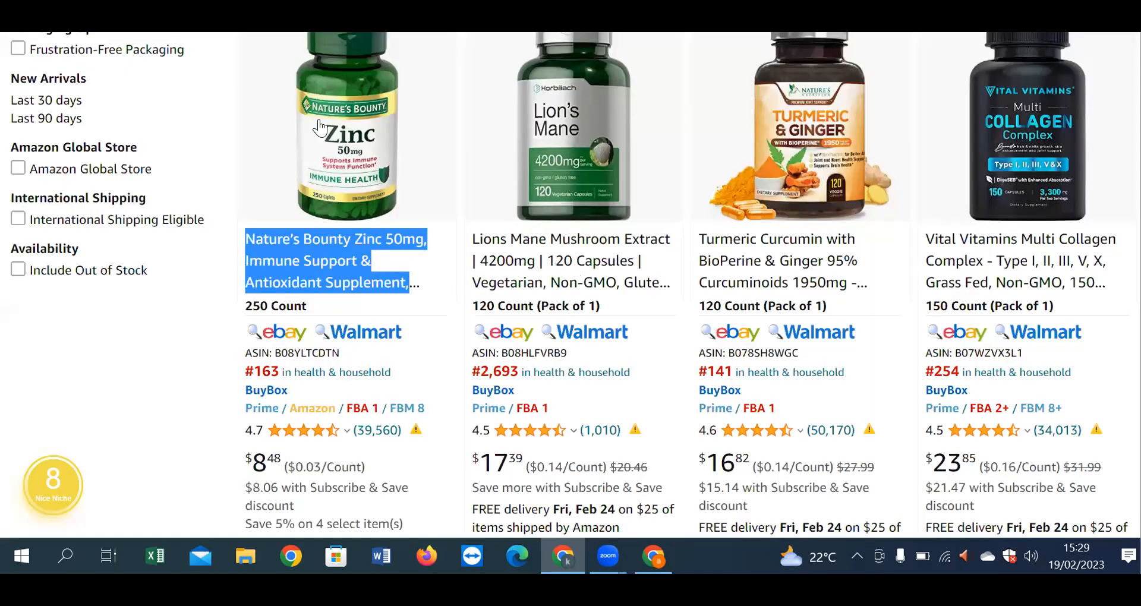
pyautogui.scroll(-5, 260, 430)
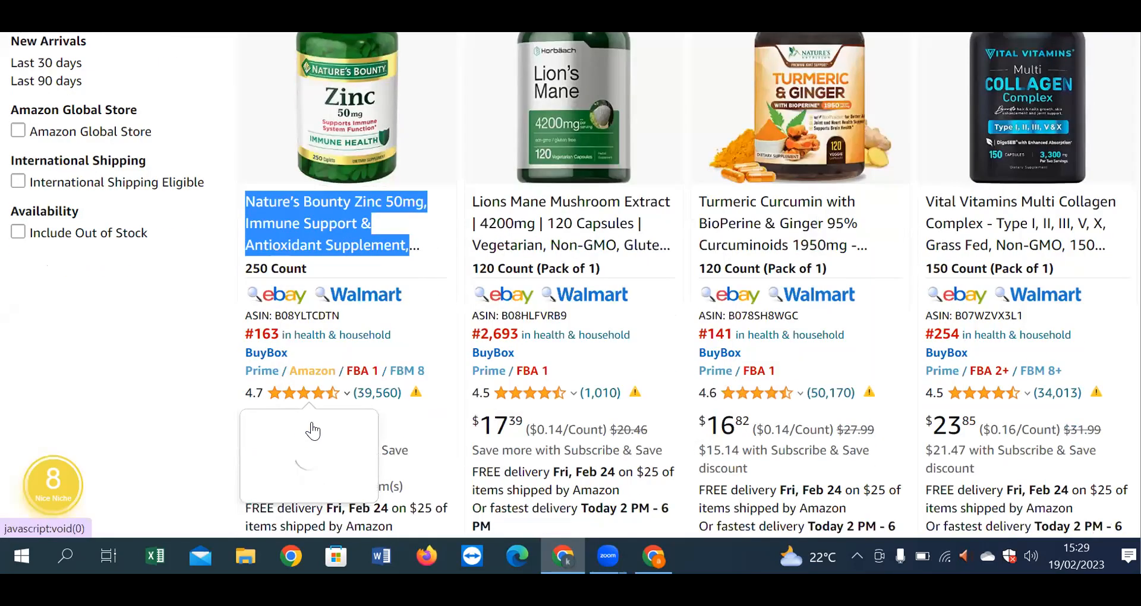
pyautogui.moveTo(271, 205)
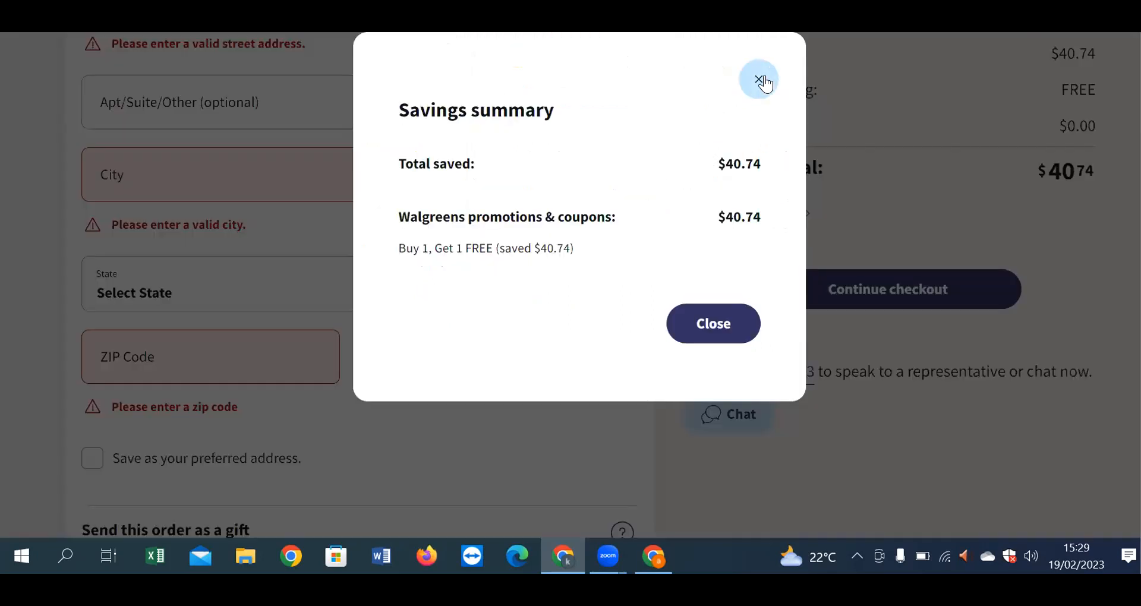
pyautogui.click(760, 79)
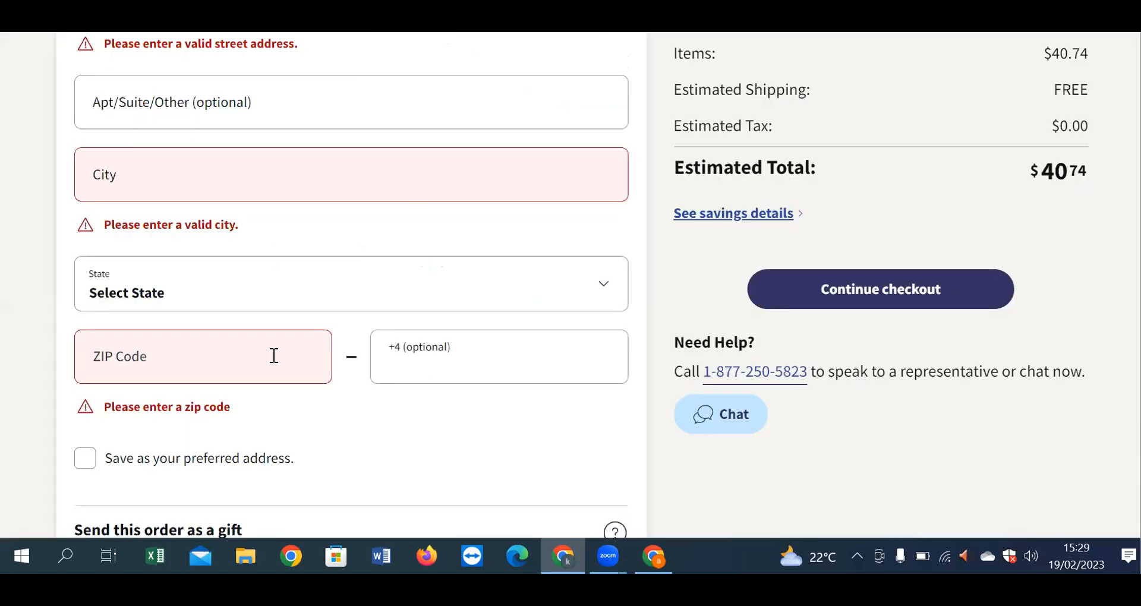
pyautogui.scroll(1, 643, 390)
pyautogui.scroll(4, 643, 386)
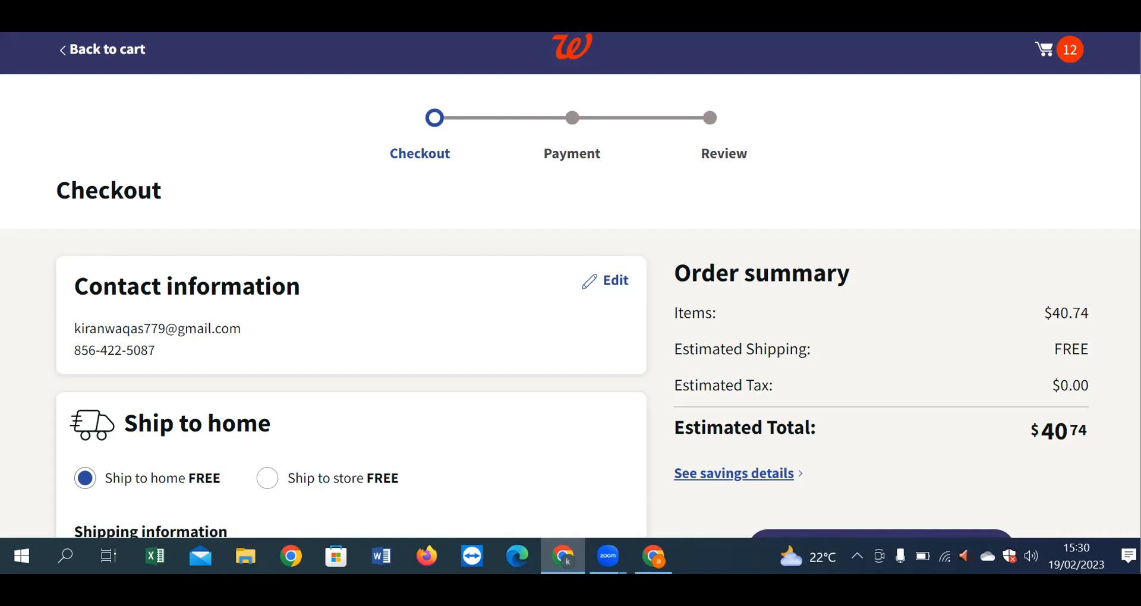
# Step: Go back from checkout via the zinc product page to the Google results for Nature's Bounty Zinc 50mg
pyautogui.scroll(-10, 570, 285)
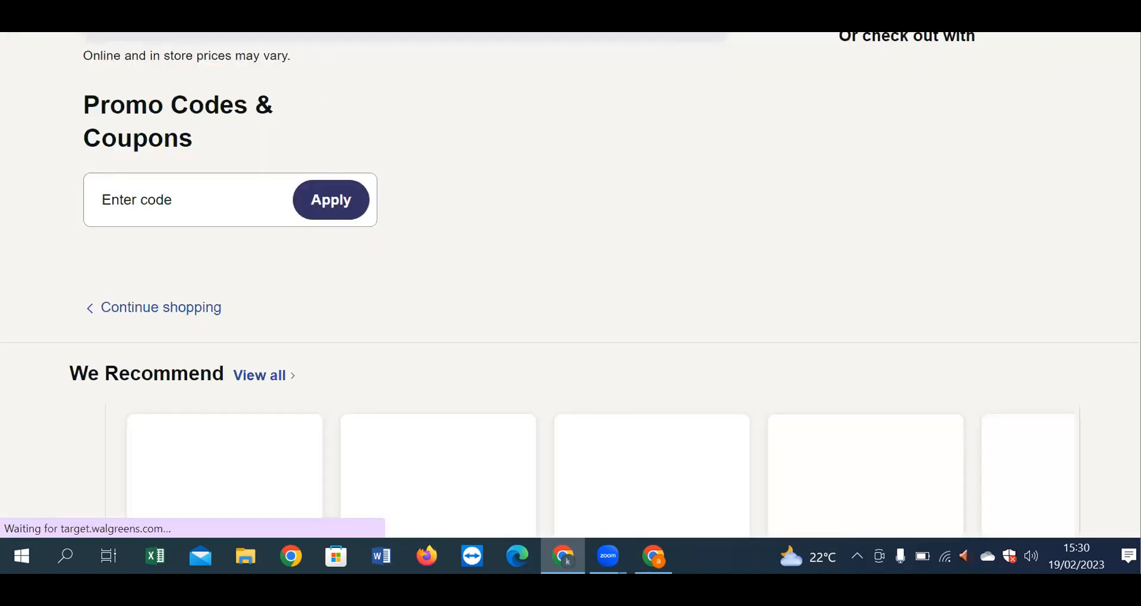
pyautogui.hotkey('alt', 'Left')
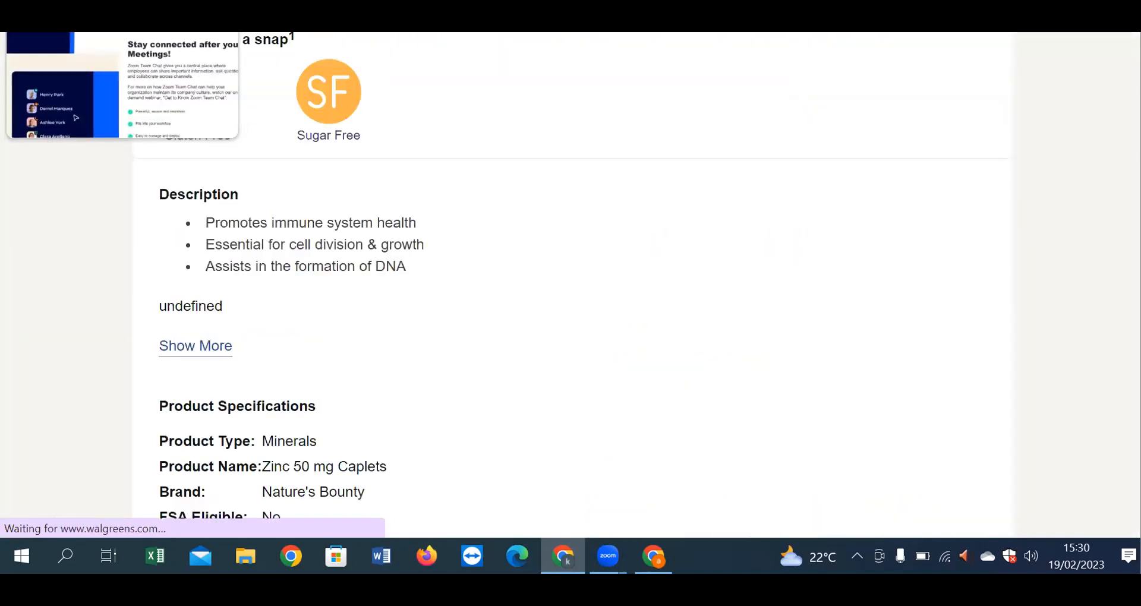
pyautogui.scroll(6, 273, 177)
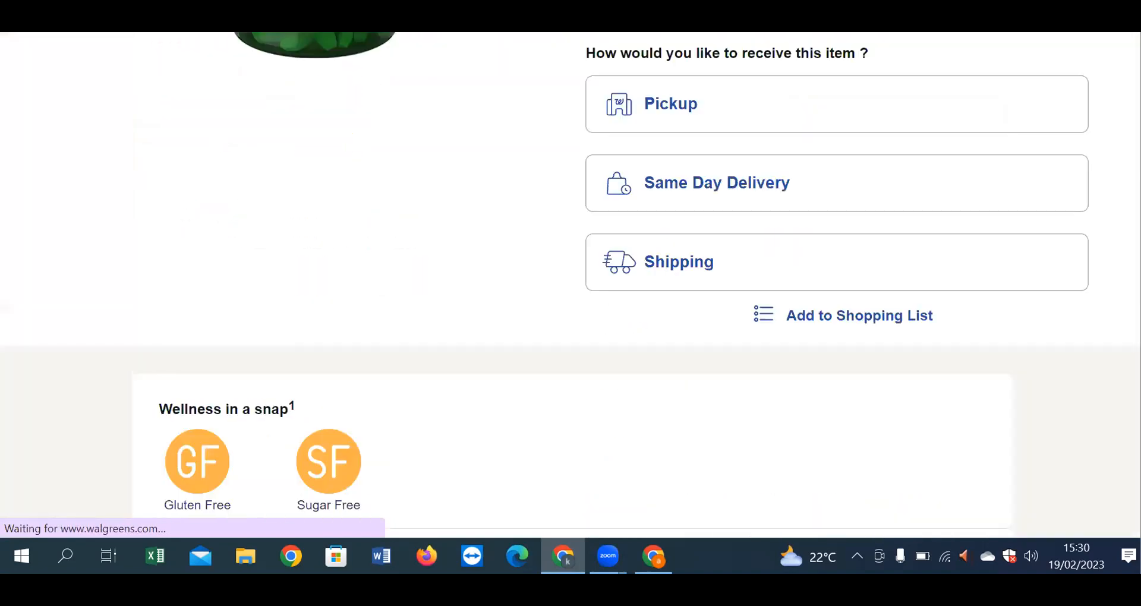
pyautogui.hotkey('alt', 'Left')
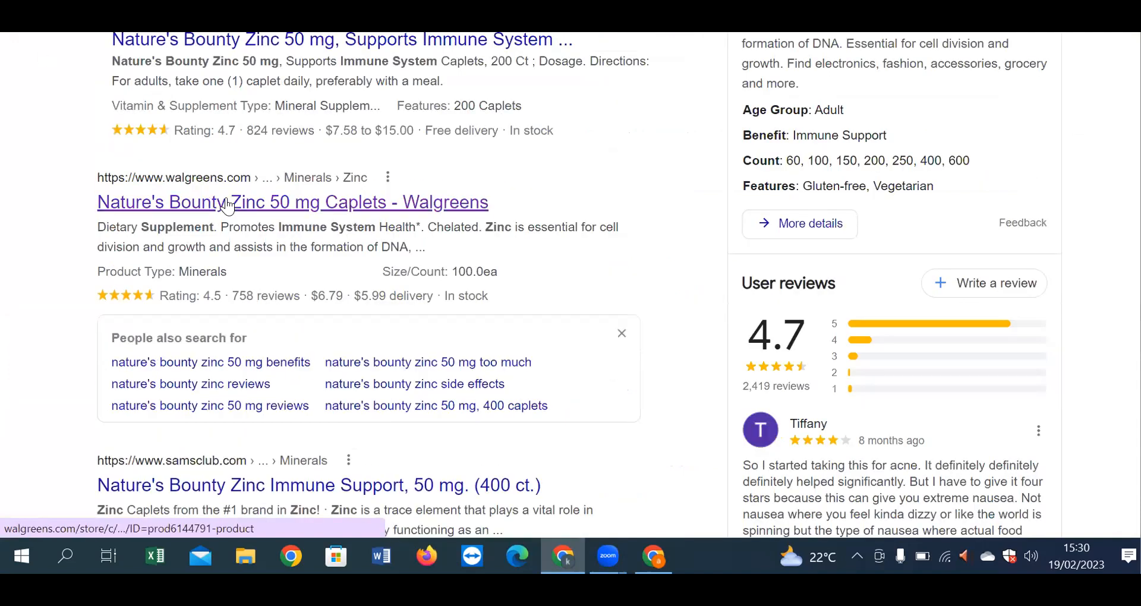
# Step: Open the 'Zinc - Nature's Bounty' naturesbounty.com result showing the 50 mg, 100 Caplets page
pyautogui.scroll(5, 330, 238)
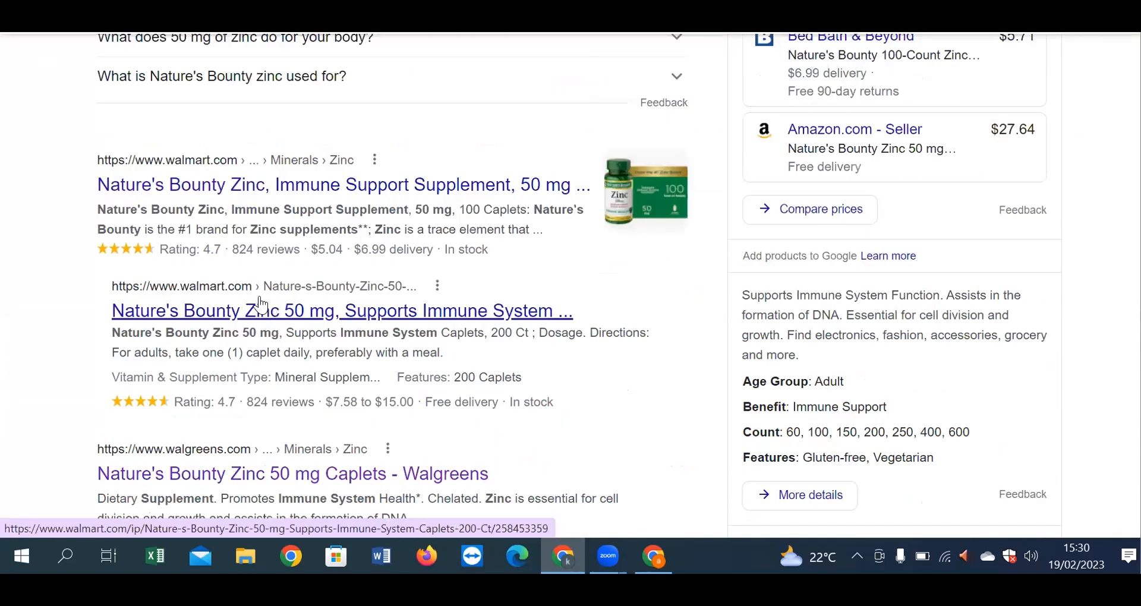
pyautogui.scroll(5, 277, 316)
pyautogui.click(222, 70)
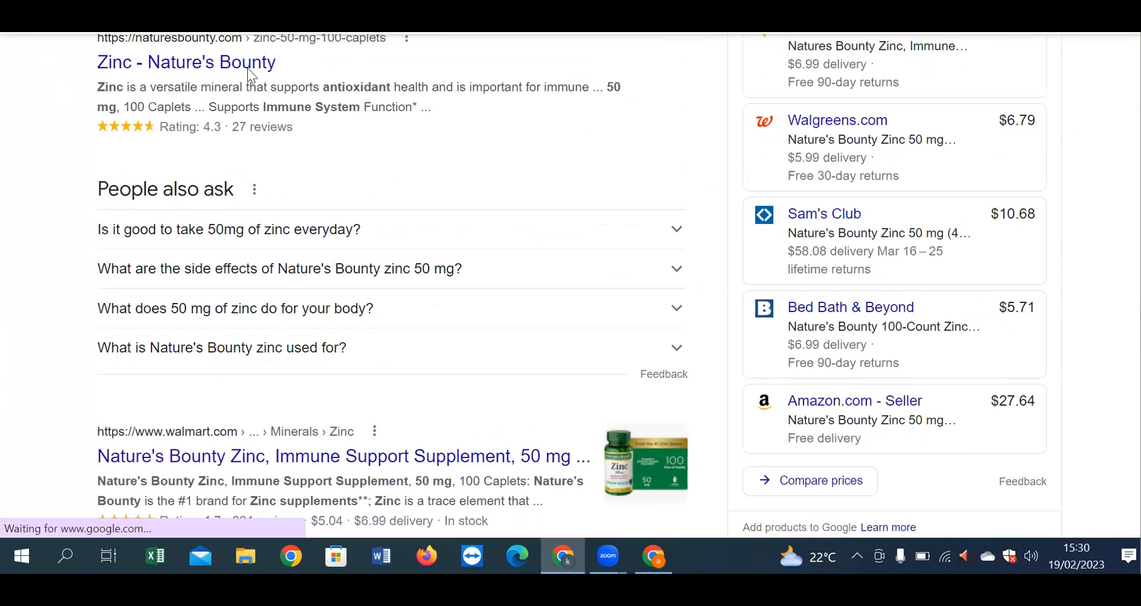
pyautogui.scroll(-6, 574, 345)
# Step: Open Where to Buy and browse the retailers, including CVS, Walgreens and Vitacost, stocking the zinc
pyautogui.scroll(-3, 575, 346)
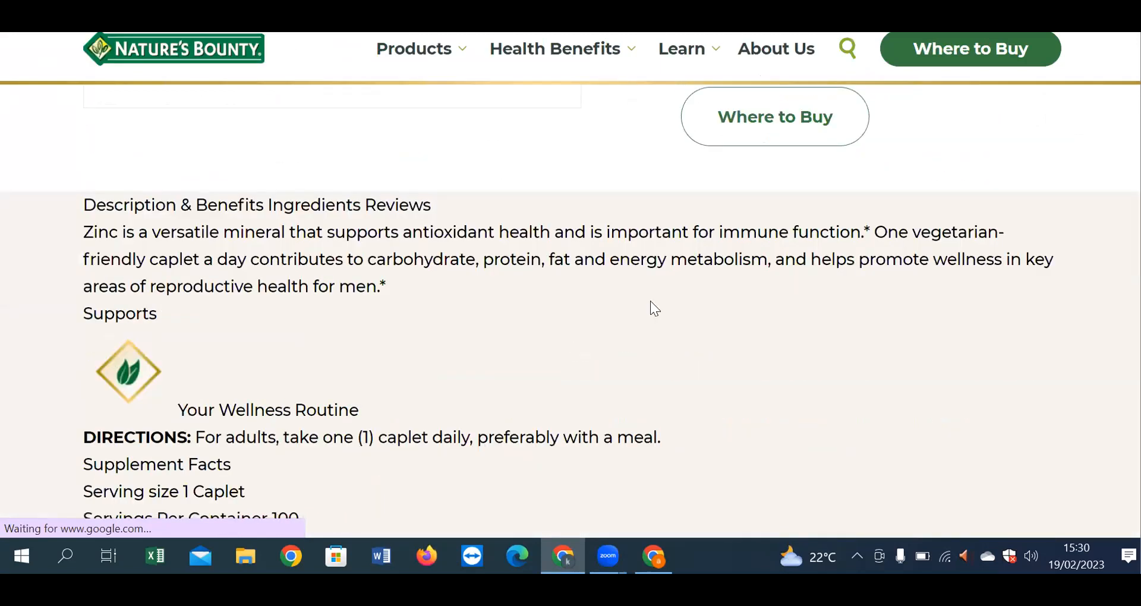
pyautogui.click(791, 146)
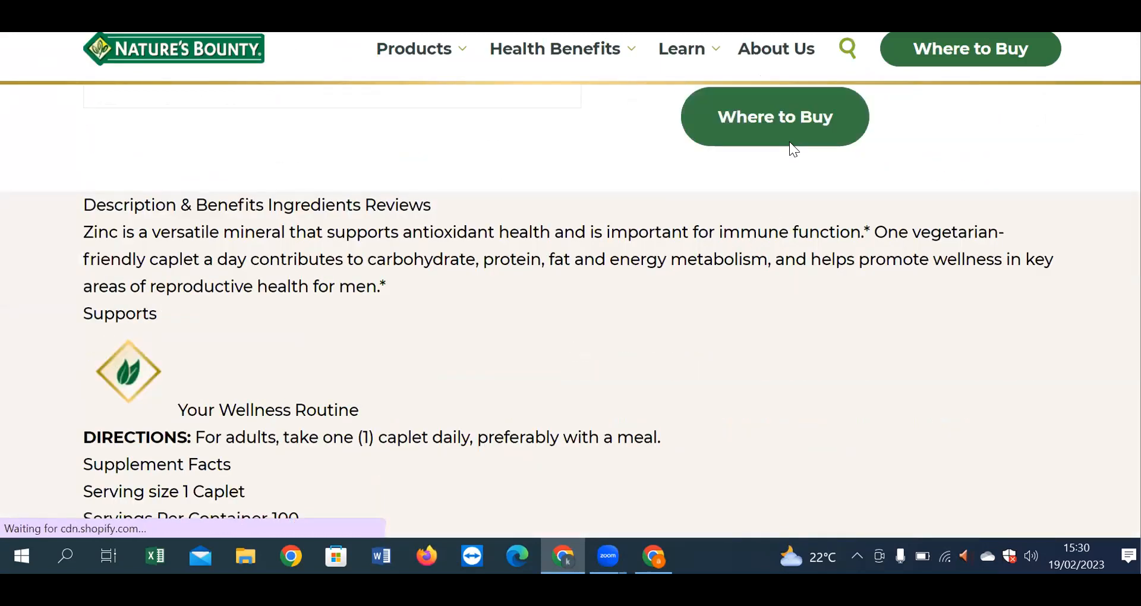
pyautogui.scroll(-6, 657, 368)
pyautogui.scroll(-5, 657, 368)
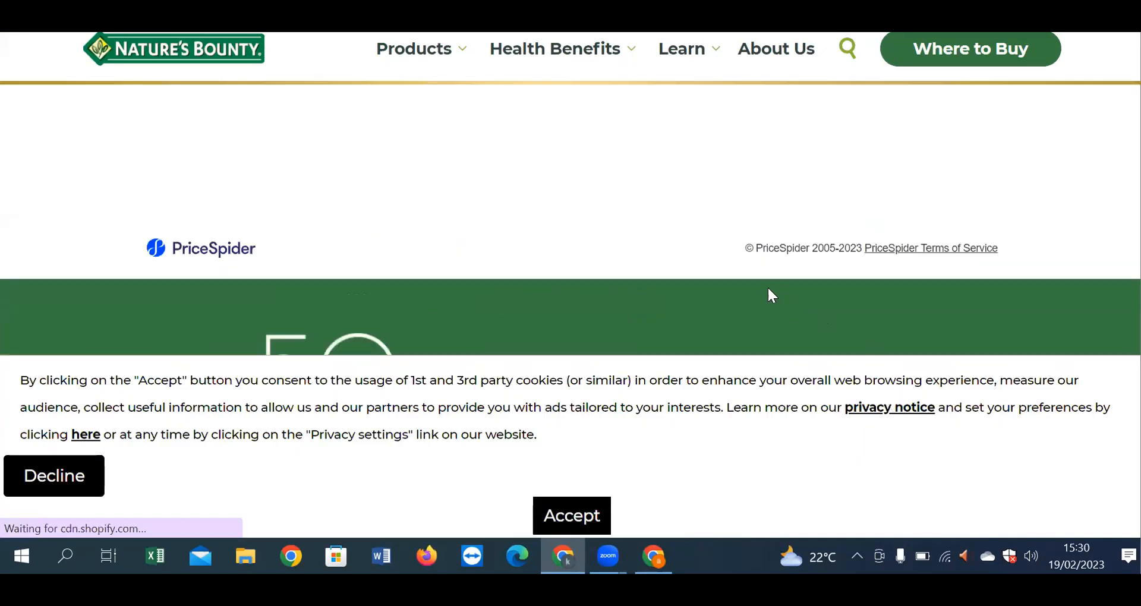
pyautogui.scroll(-4, 673, 239)
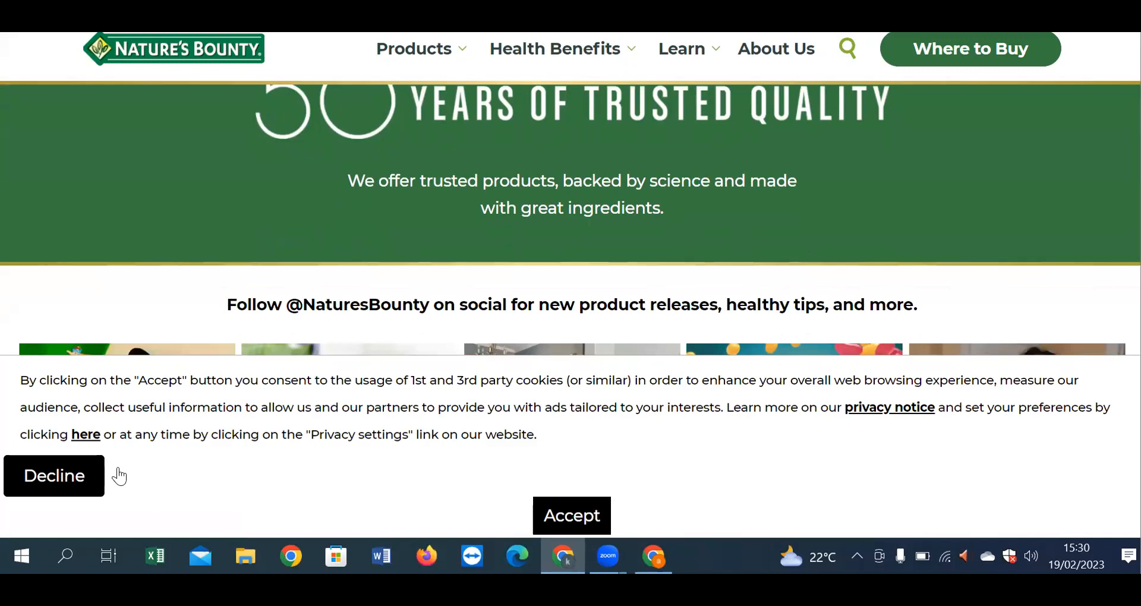
pyautogui.scroll(-2, 582, 374)
pyautogui.scroll(-1, 582, 374)
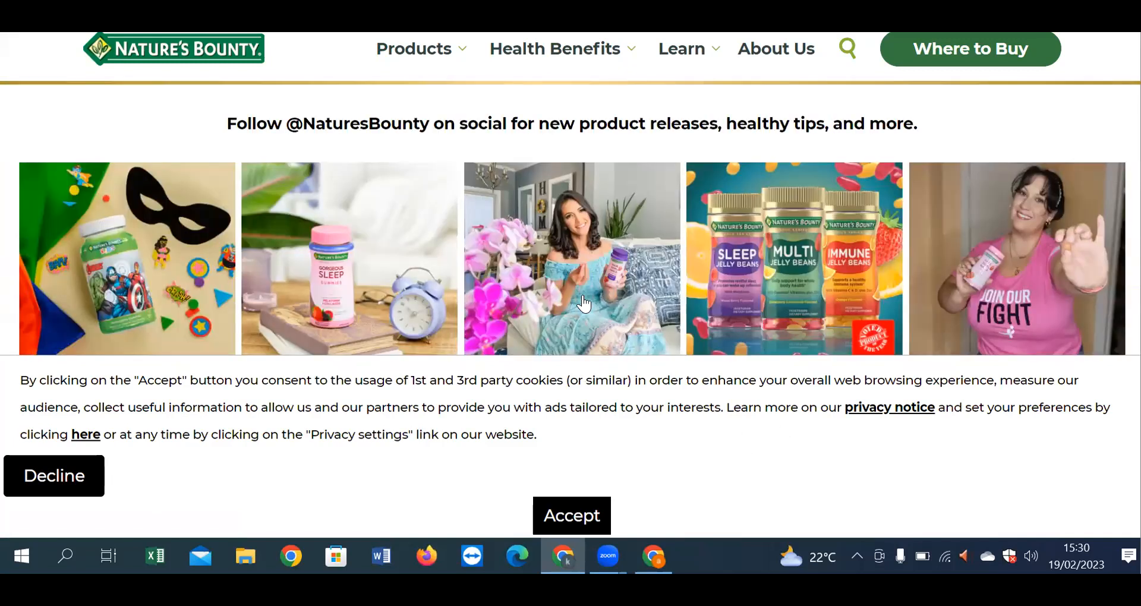
pyautogui.scroll(-10, 584, 303)
pyautogui.scroll(-7, 583, 297)
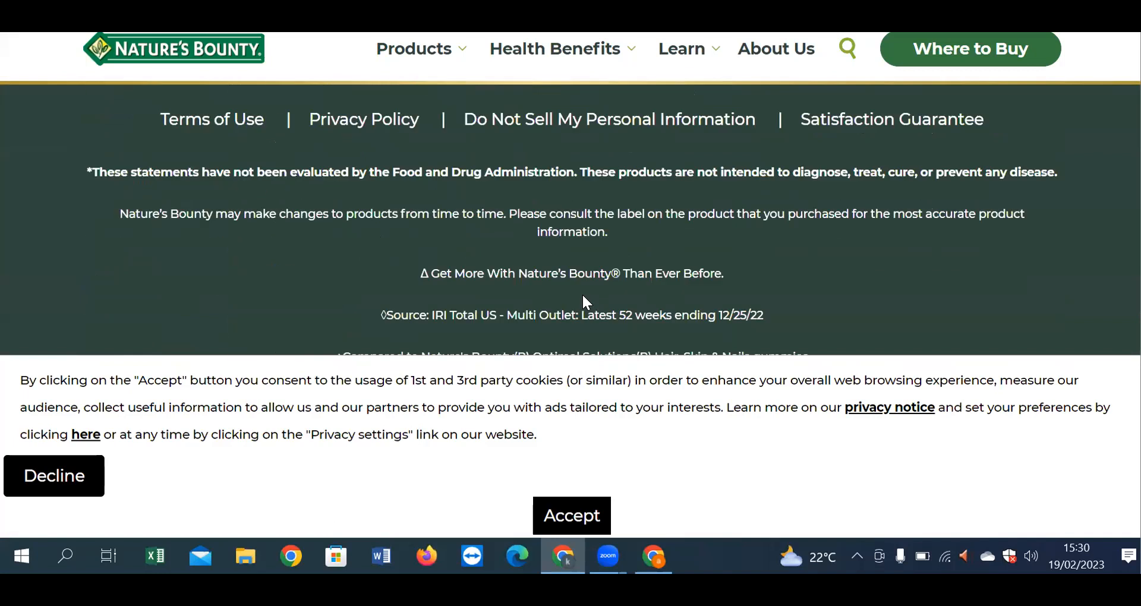
pyautogui.scroll(15, 594, 269)
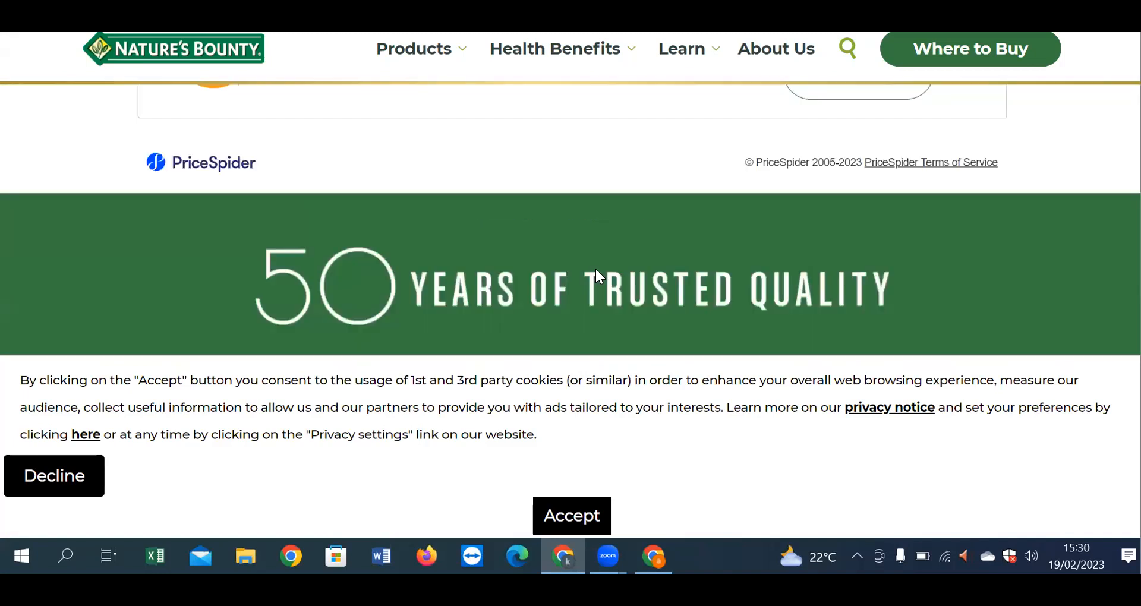
pyautogui.scroll(6, 596, 270)
pyautogui.scroll(-6, 596, 270)
pyautogui.scroll(5, 596, 270)
pyautogui.scroll(5, 596, 269)
pyautogui.scroll(-6, 596, 268)
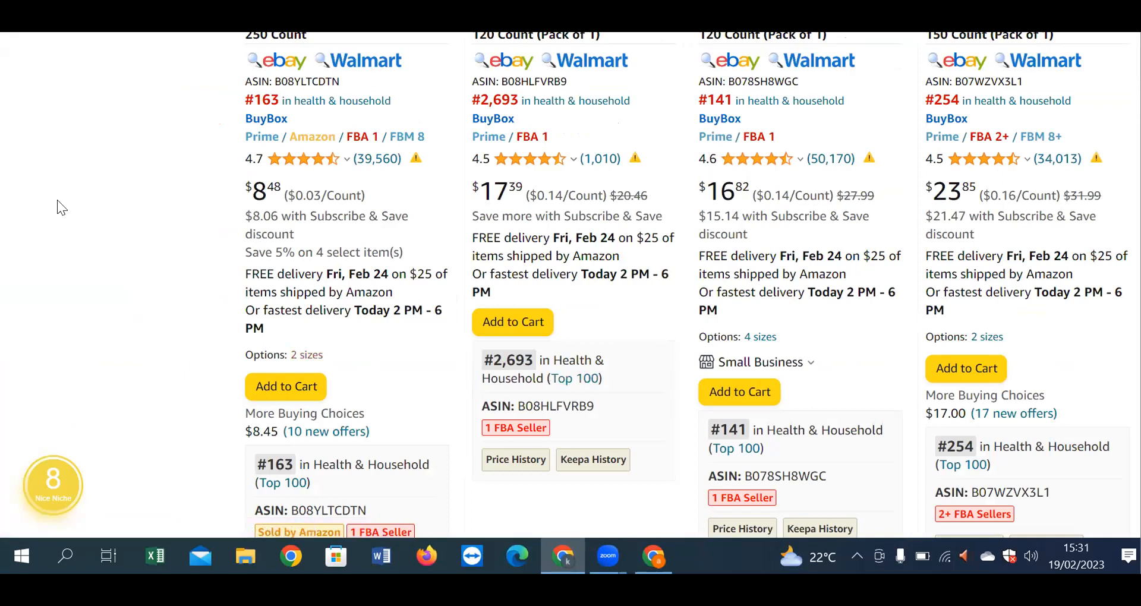
# Step: Scroll the Amazon supplement results, then switch to the Seller Central dashboard window
pyautogui.scroll(-10, 632, 395)
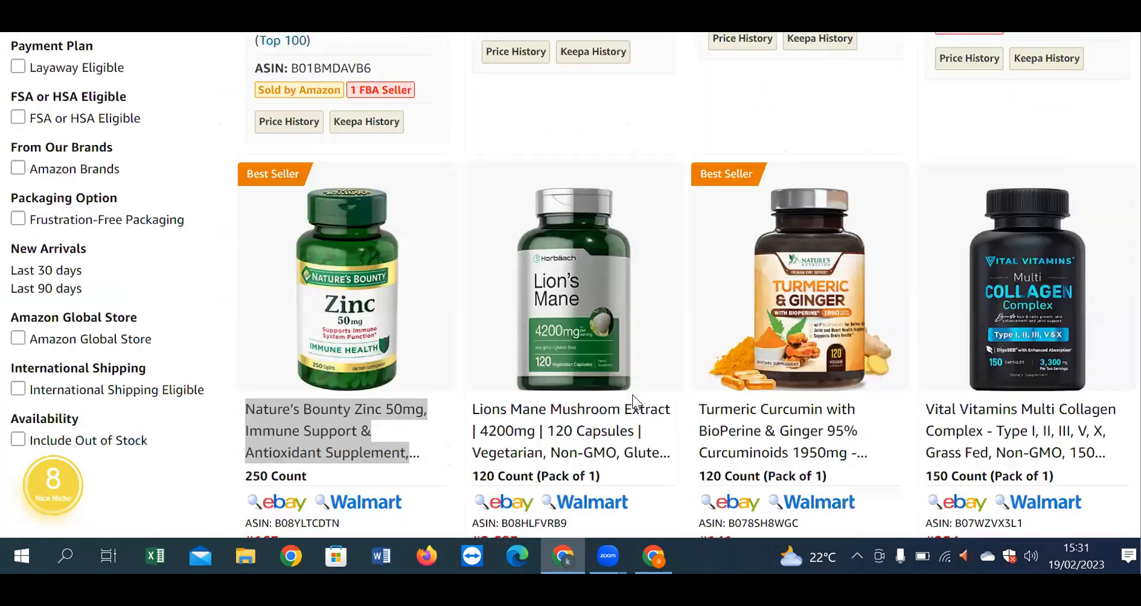
pyautogui.scroll(4, 632, 395)
pyautogui.scroll(-5, 633, 395)
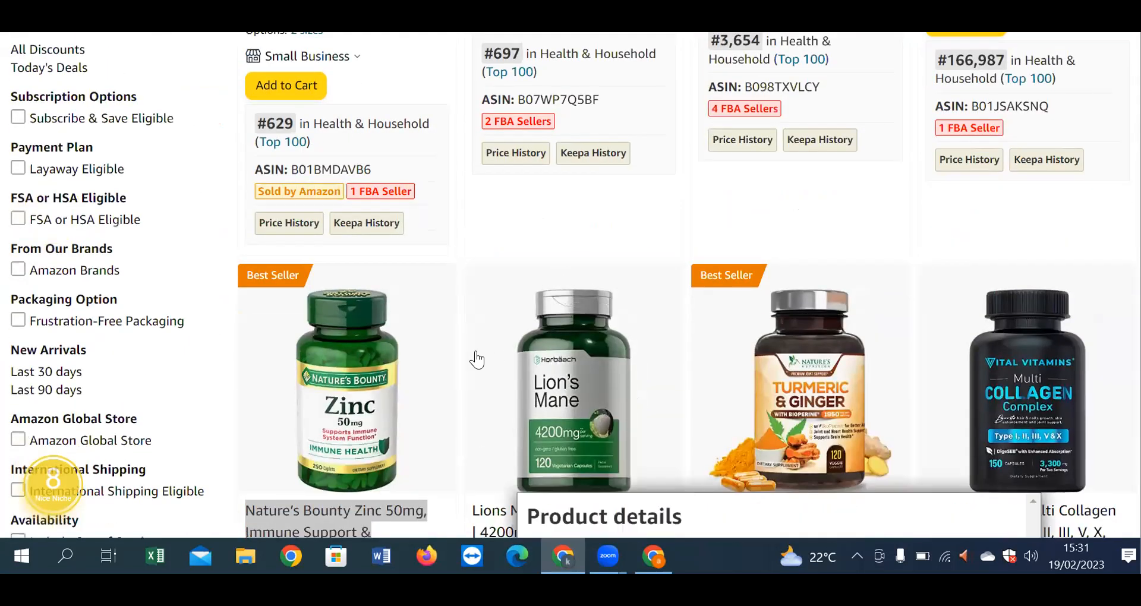
pyautogui.scroll(-3, 354, 389)
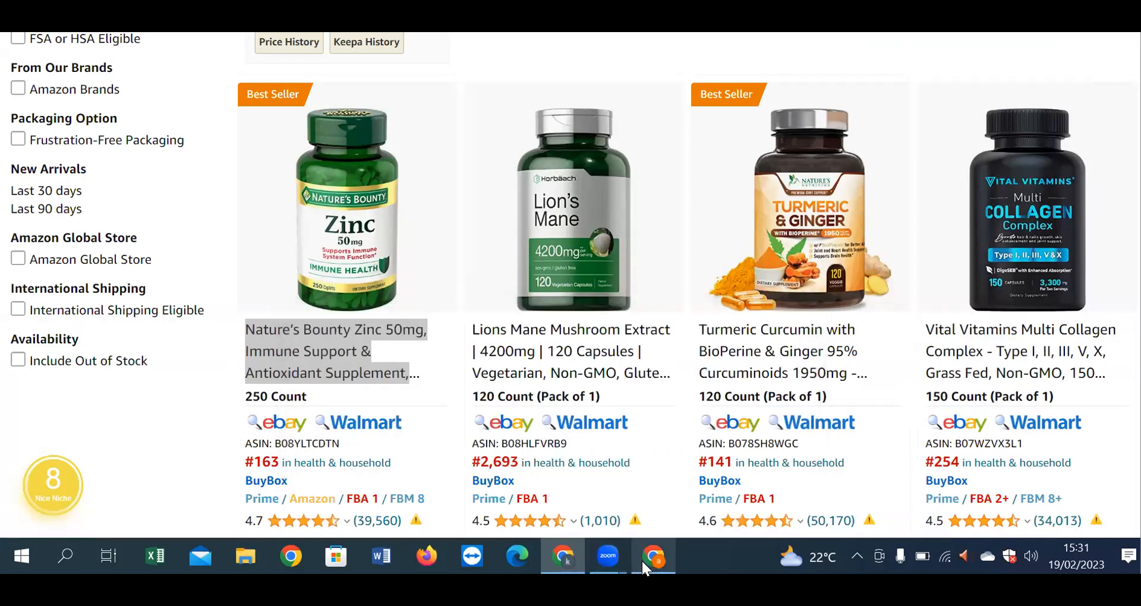
pyautogui.click(643, 561)
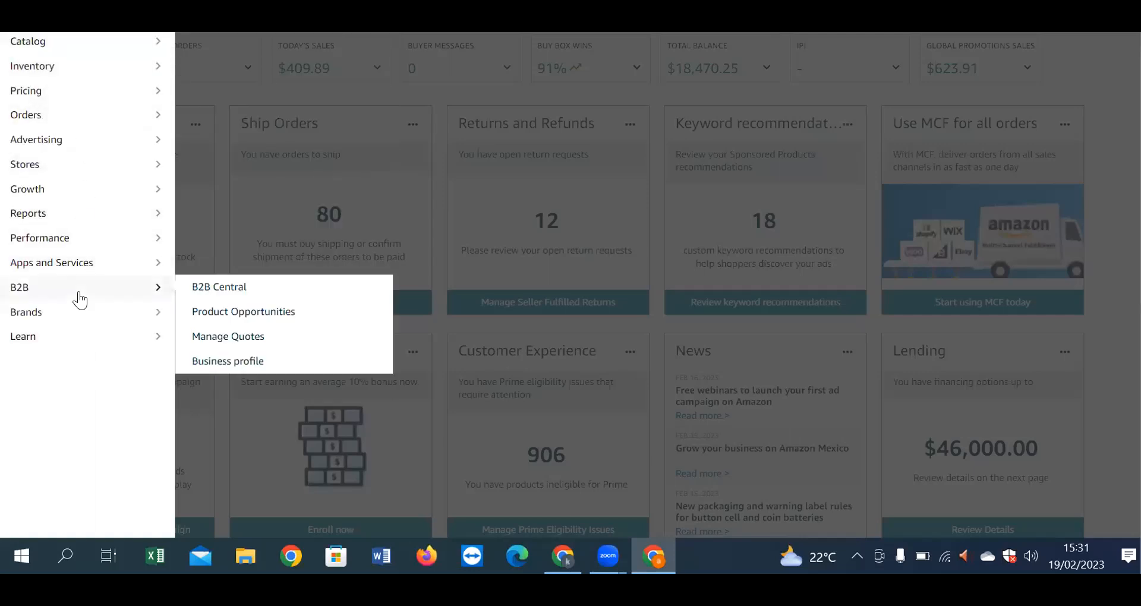
# Step: Open Catalog > Add Products, focus the catalog search box, then return to the Amazon supplement results
pyautogui.moveTo(44, 43)
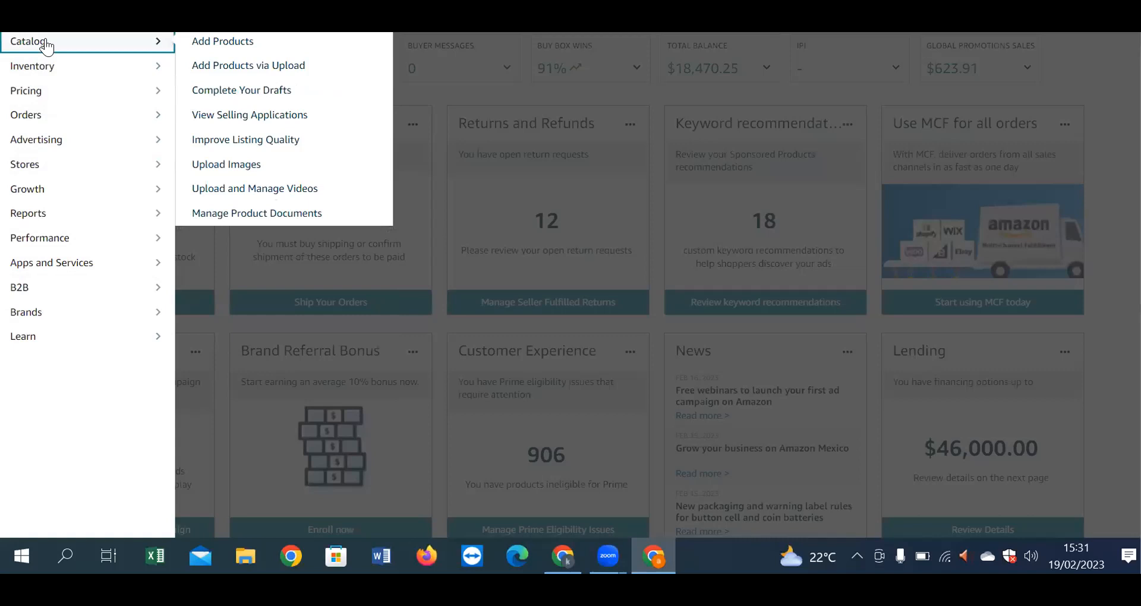
pyautogui.click(249, 43)
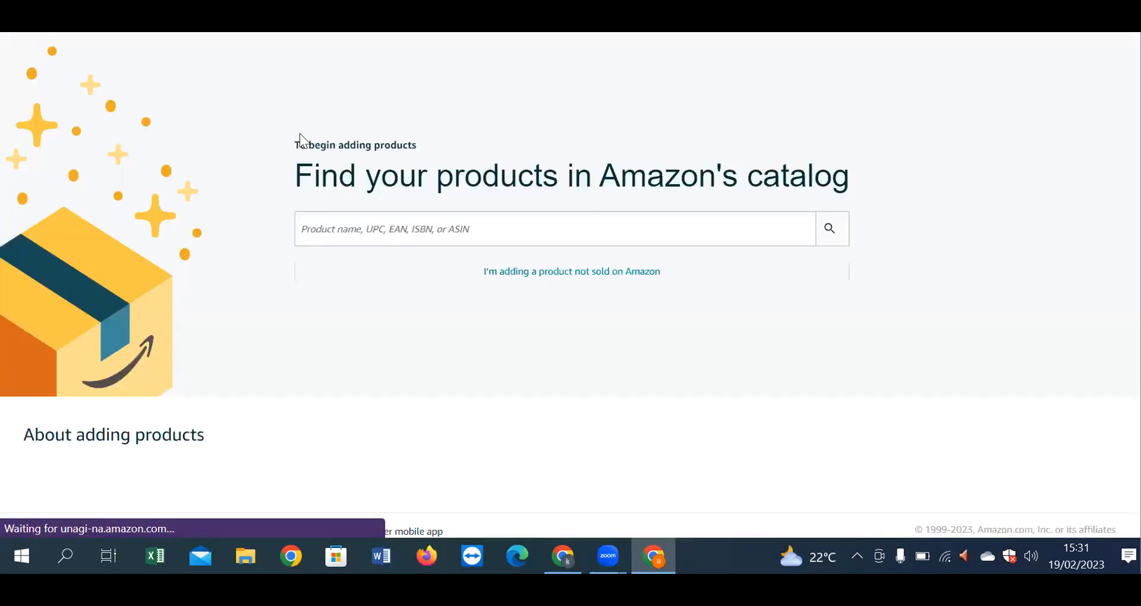
pyautogui.click(335, 229)
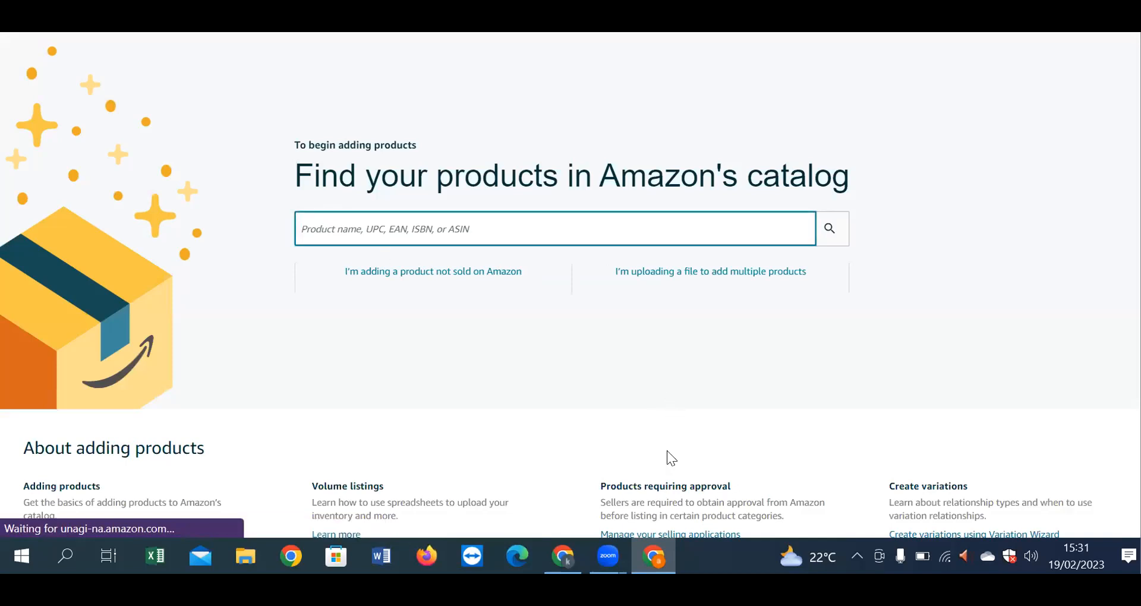
pyautogui.click(564, 558)
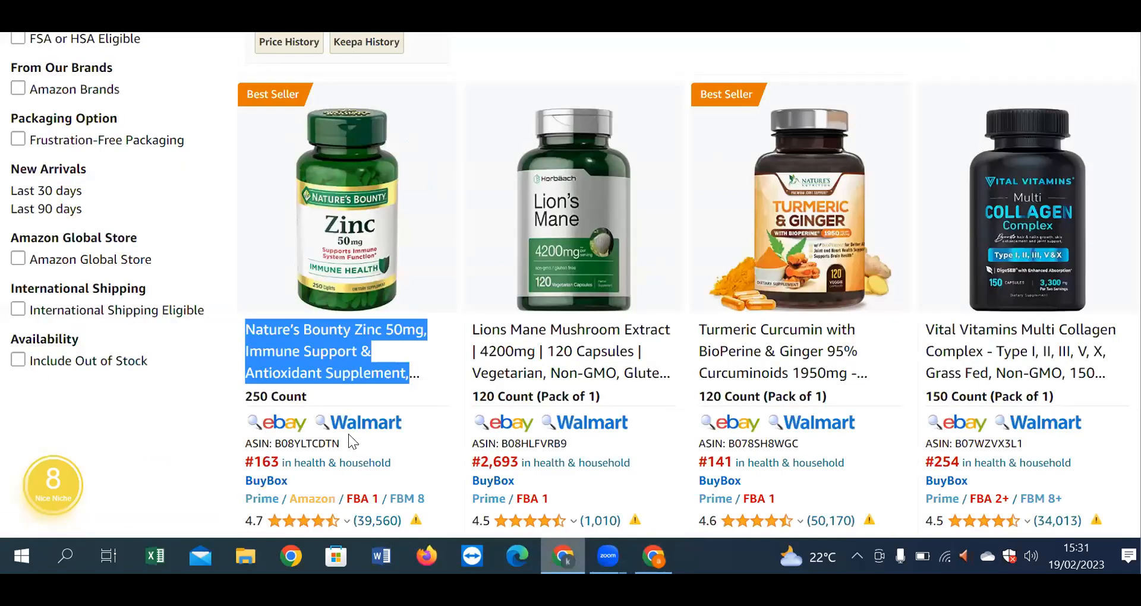
# Step: Copy ASIN B08YLTCDTN from the Zinc listing and search Seller Central's catalog for it
pyautogui.moveTo(342, 444); pyautogui.dragTo(275, 443)
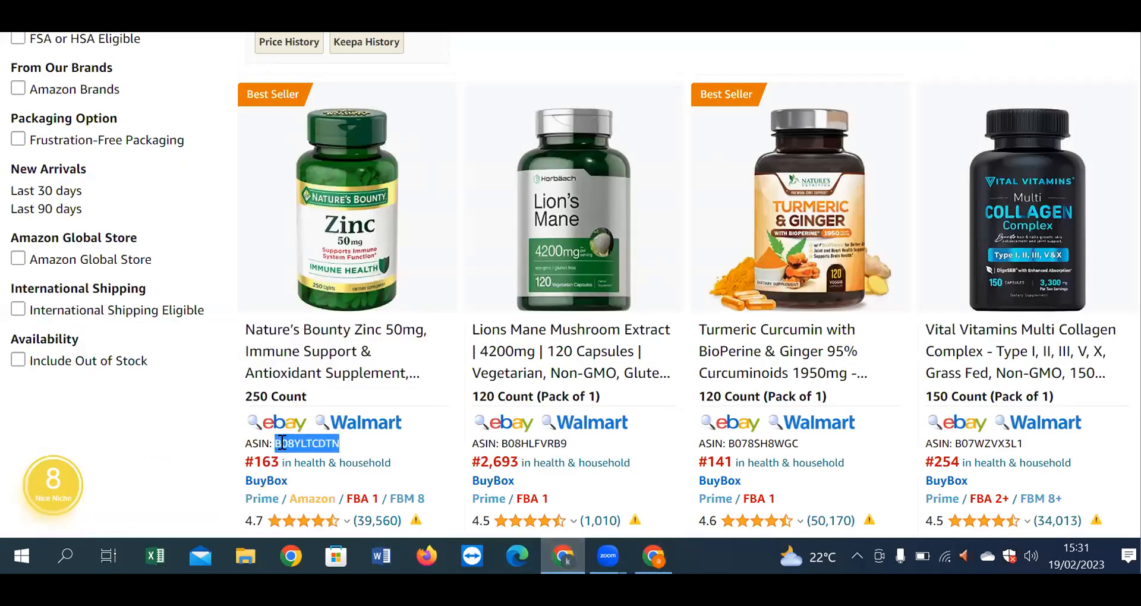
pyautogui.rightClick(298, 443)
pyautogui.click(318, 333)
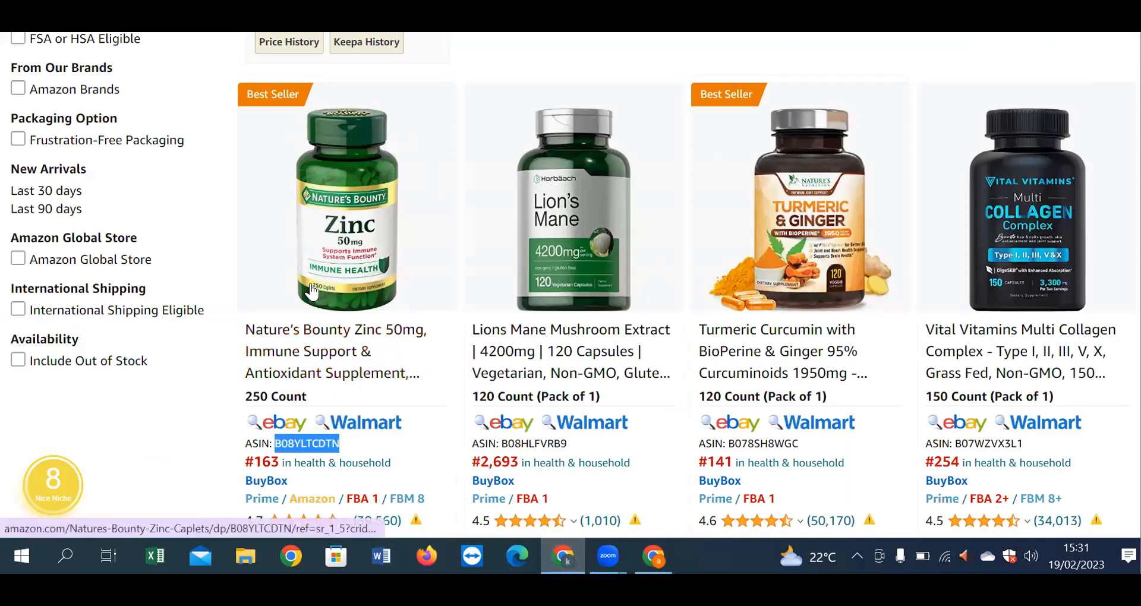
pyautogui.hotkey('alt', 'Tab')
pyautogui.hotkey('ctrl', 'v')
pyautogui.press('Return')
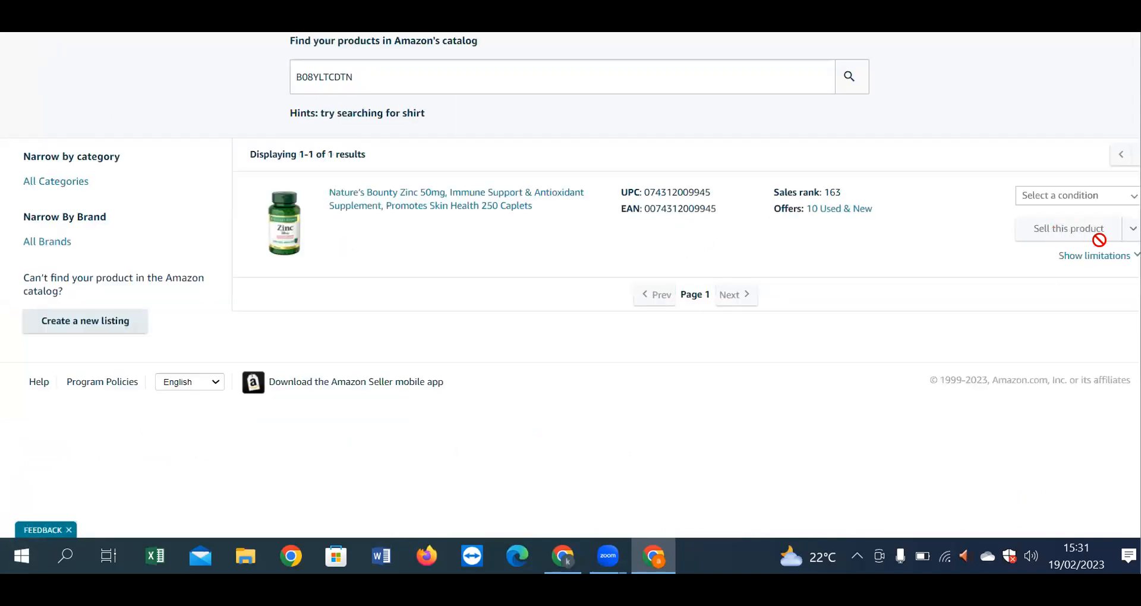
# Step: Choose New condition, check the listing limitations, and start selling Nature's Bounty Zinc 50mg 250 caplets
pyautogui.click(1070, 195)
pyautogui.click(1057, 227)
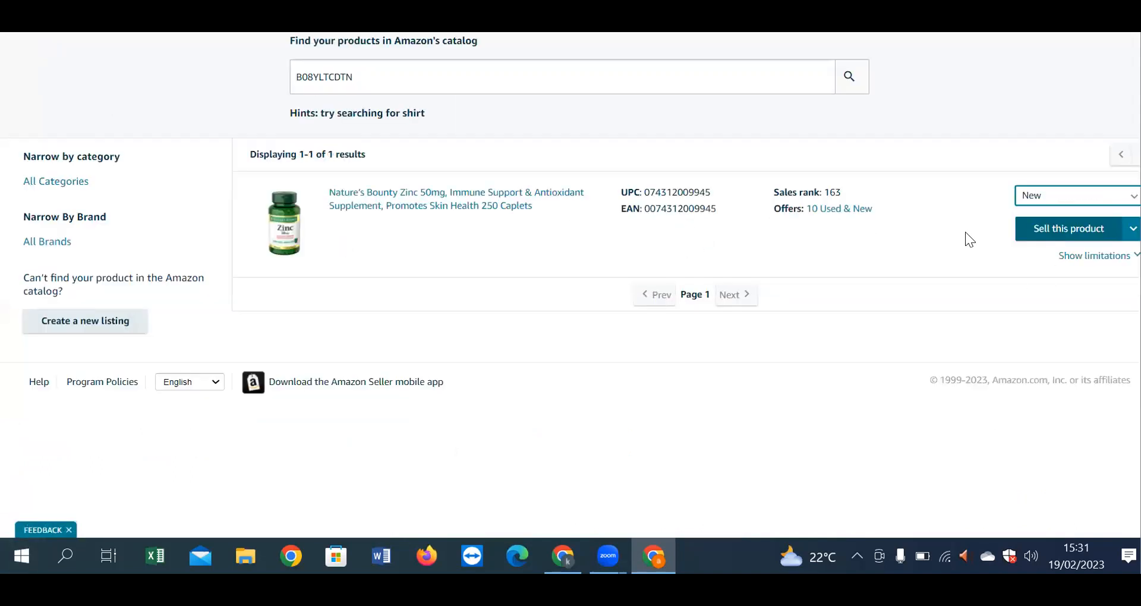
pyautogui.click(1095, 256)
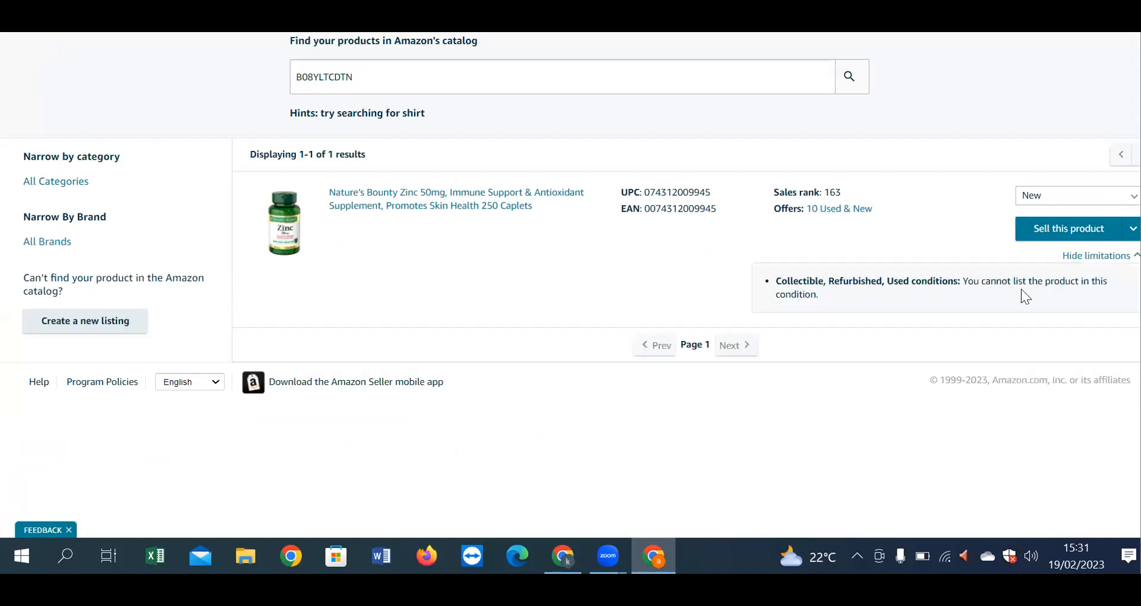
pyautogui.click(1073, 232)
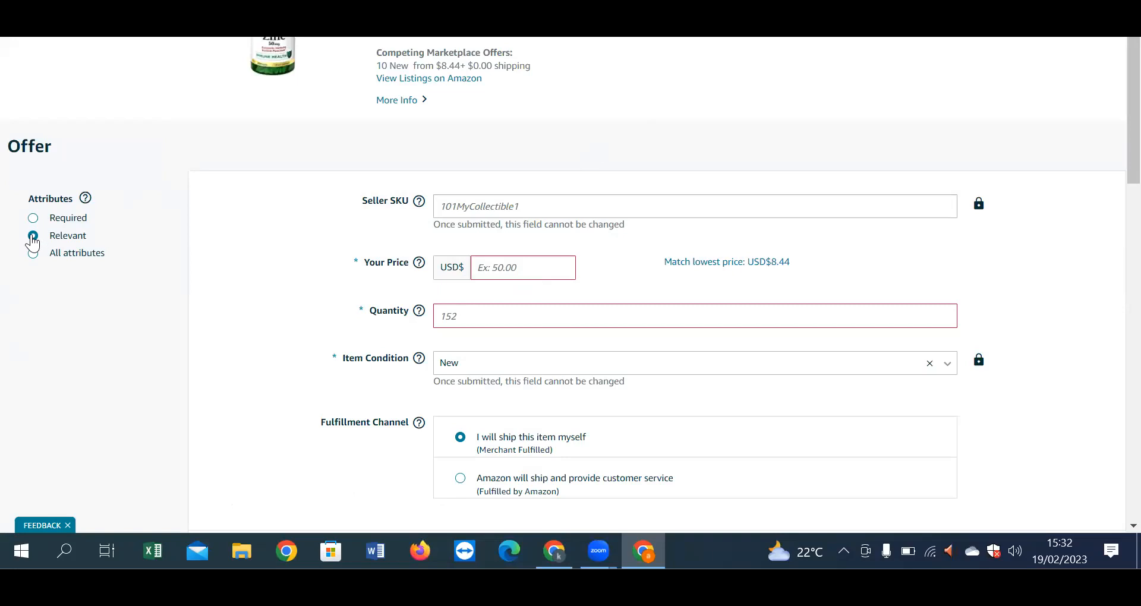
# Step: Switch the Zinc offer form back to Relevant attributes and return to Amazon's supplement search results
pyautogui.click(52, 255)
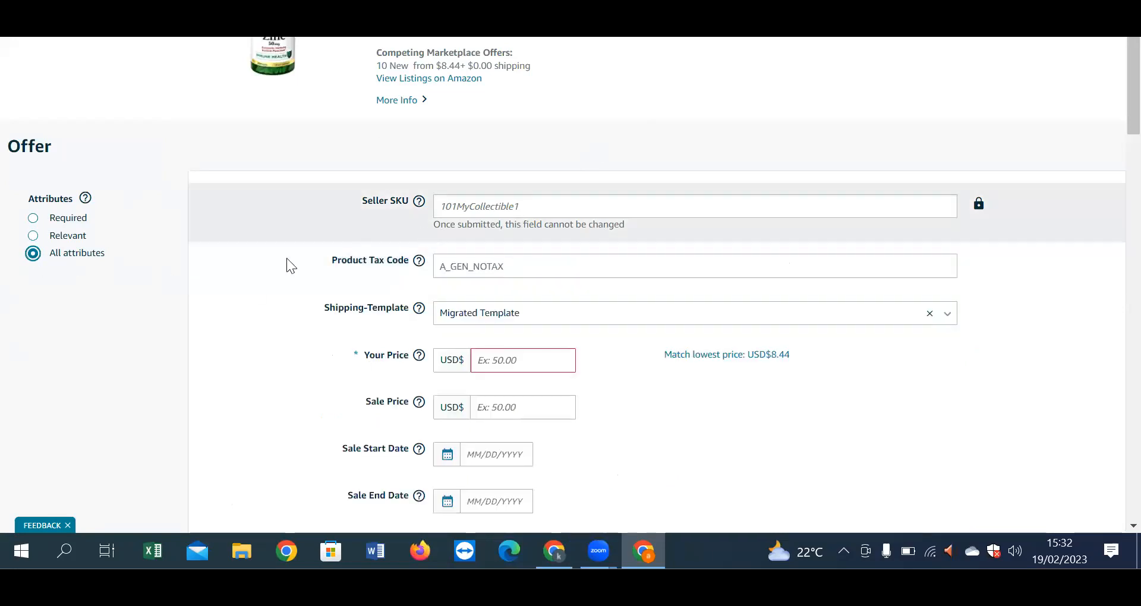
pyautogui.click(34, 236)
pyautogui.click(479, 266)
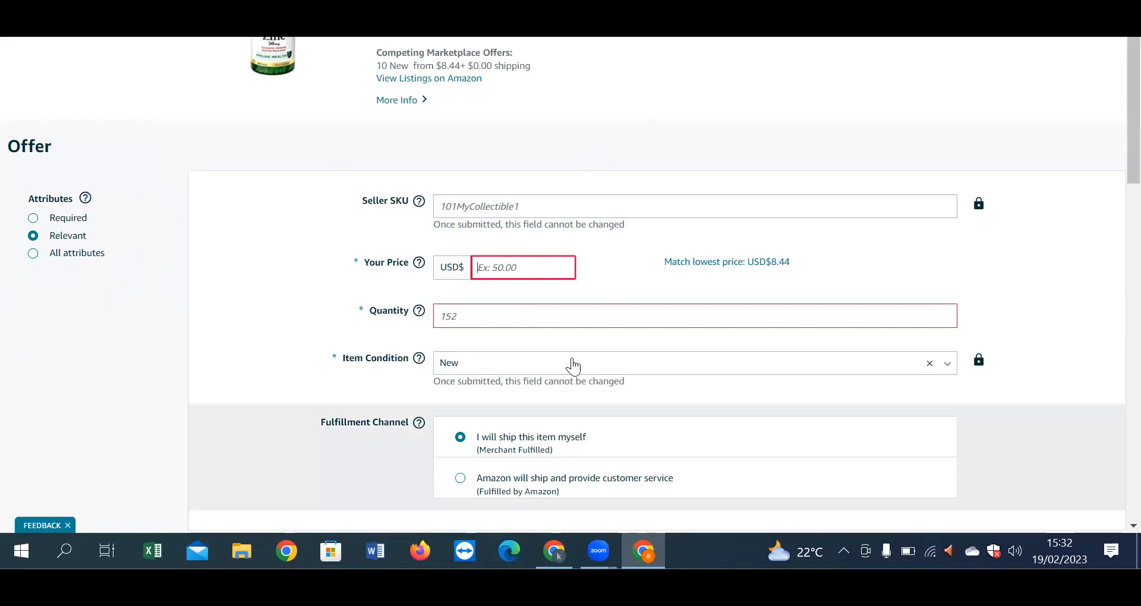
pyautogui.click(559, 559)
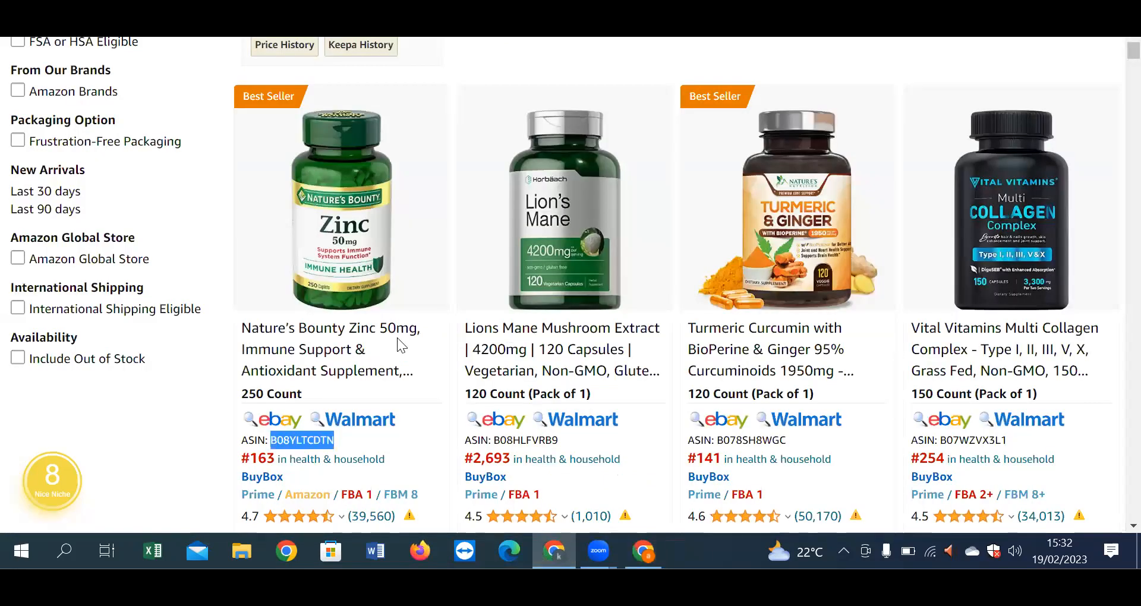
# Step: Scroll to the Nature's Bounty Zinc 250-count result and open its 10 new offers list
pyautogui.scroll(-3, 397, 337)
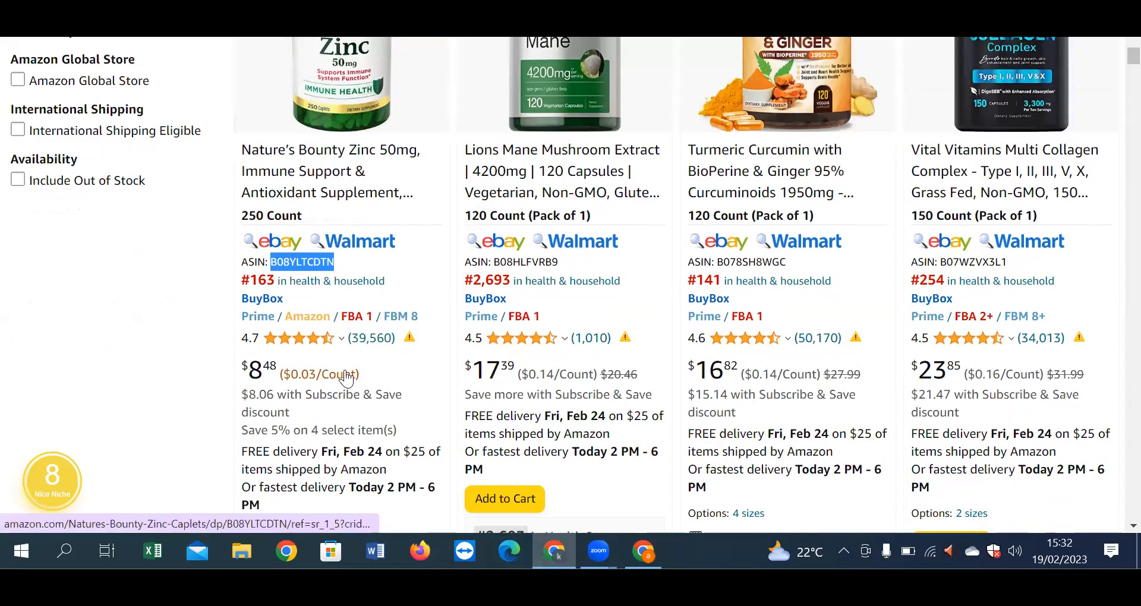
pyautogui.scroll(-5, 346, 372)
pyautogui.scroll(-3, 347, 371)
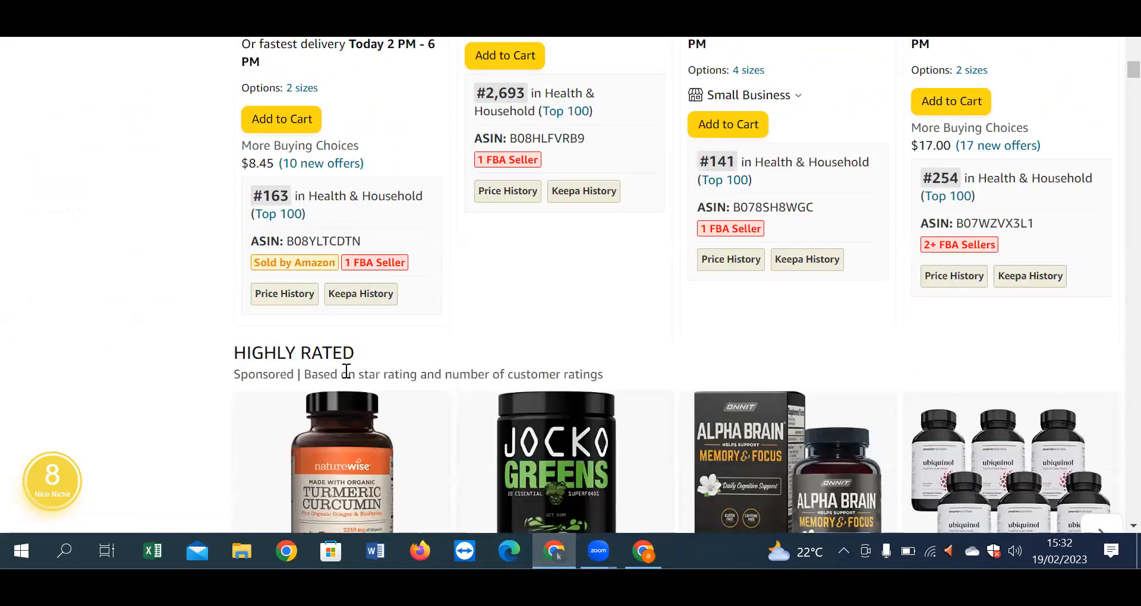
pyautogui.moveTo(350, 285)
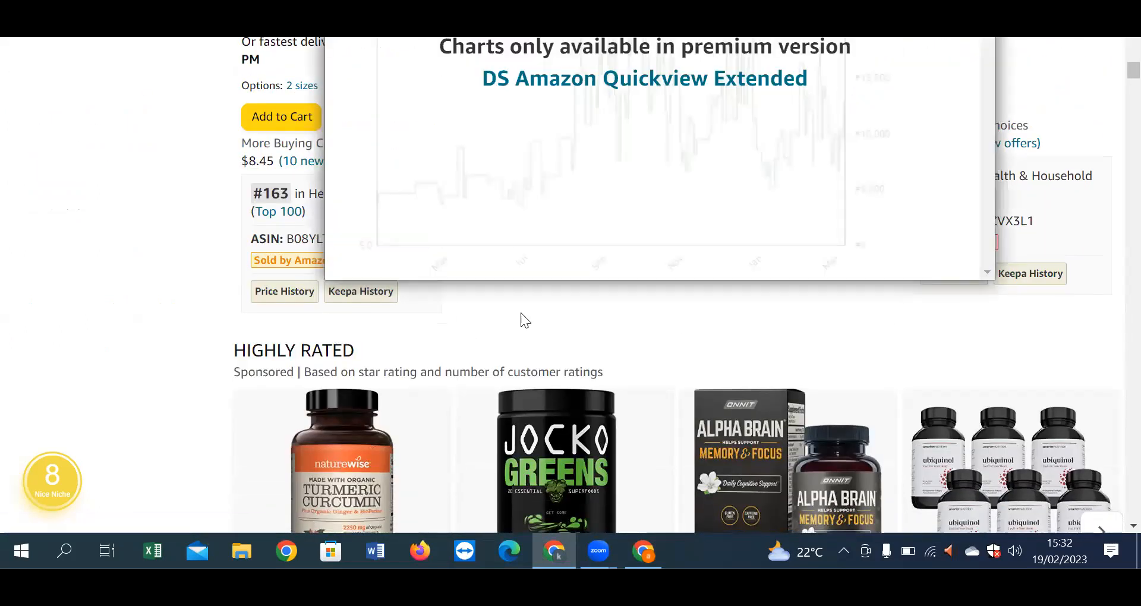
pyautogui.click(299, 167)
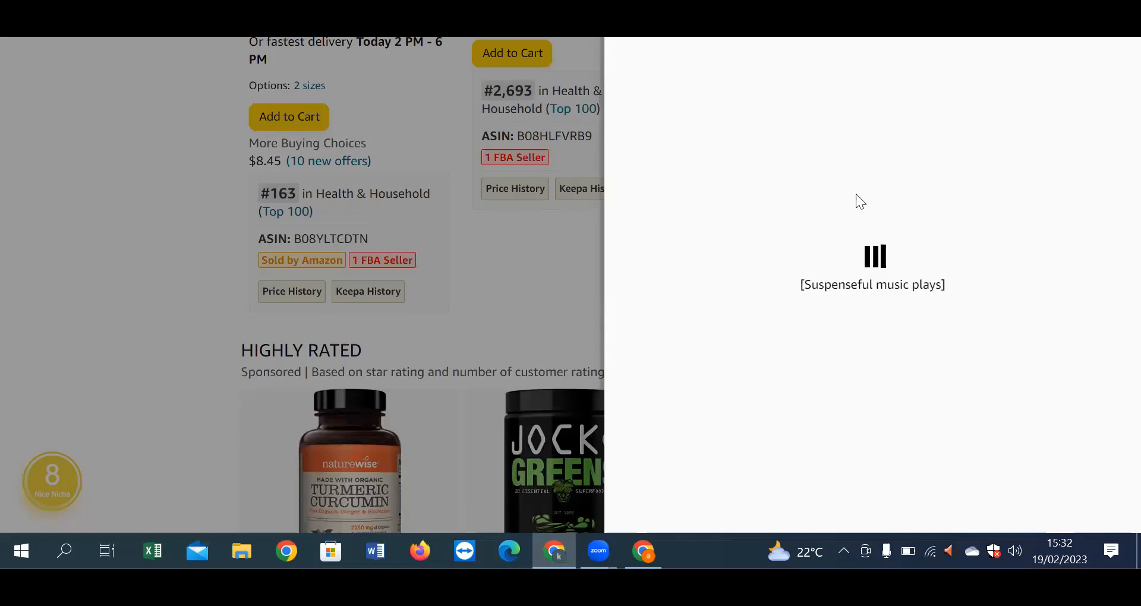
# Step: Review the 9 competing seller offers for the Zinc listing, starting at $8.44
pyautogui.scroll(-8, 890, 322)
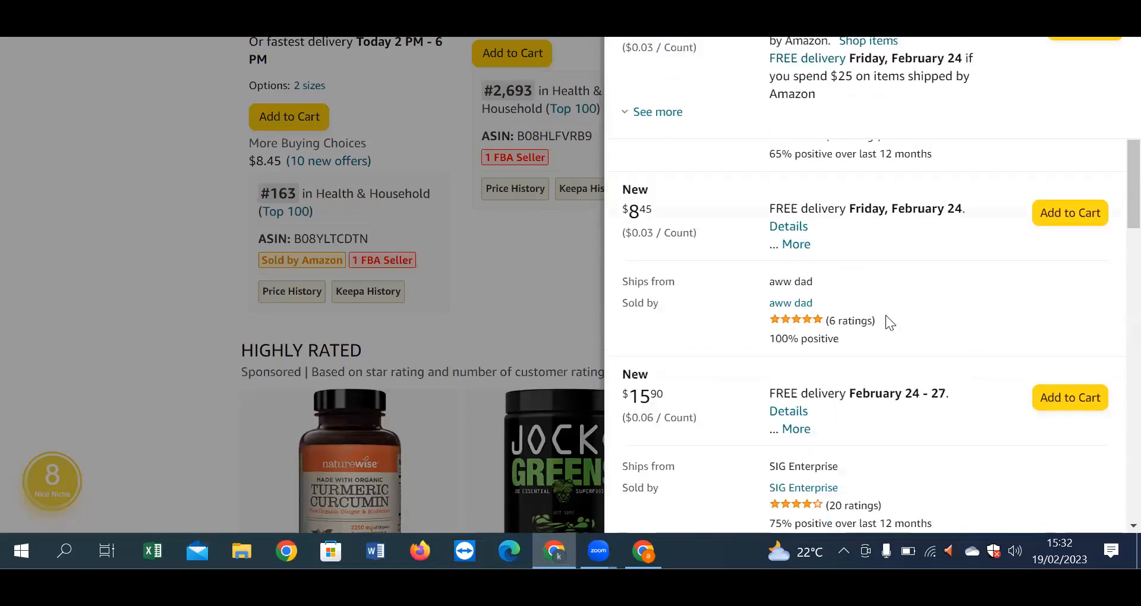
pyautogui.scroll(-2, 885, 319)
pyautogui.scroll(2, 886, 319)
pyautogui.scroll(-7, 886, 316)
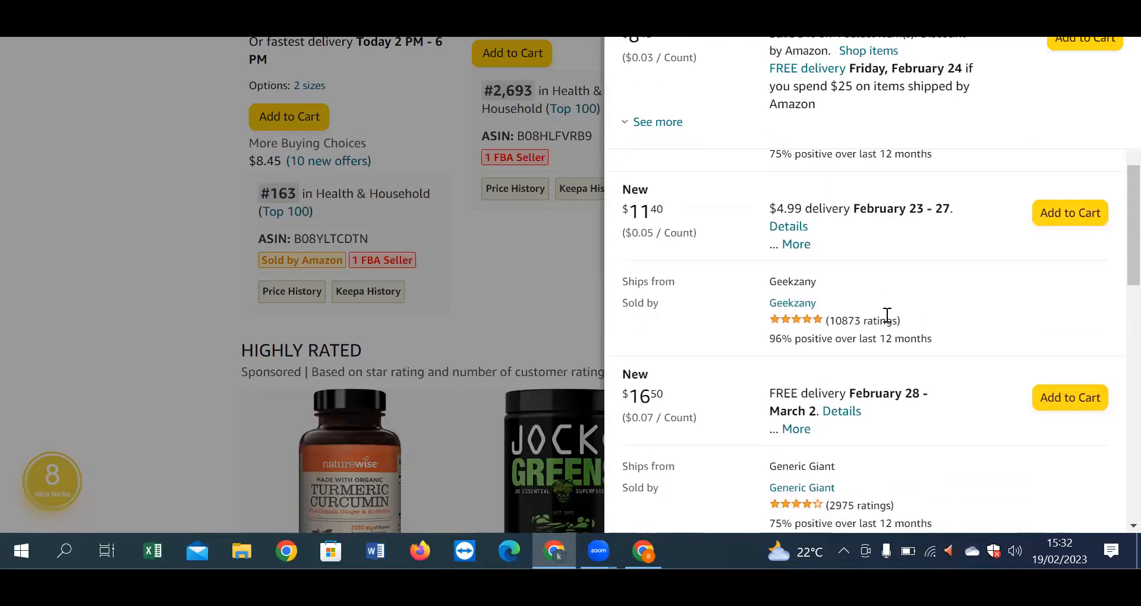
pyautogui.scroll(-3, 886, 317)
pyautogui.scroll(1, 885, 319)
pyautogui.scroll(1, 886, 321)
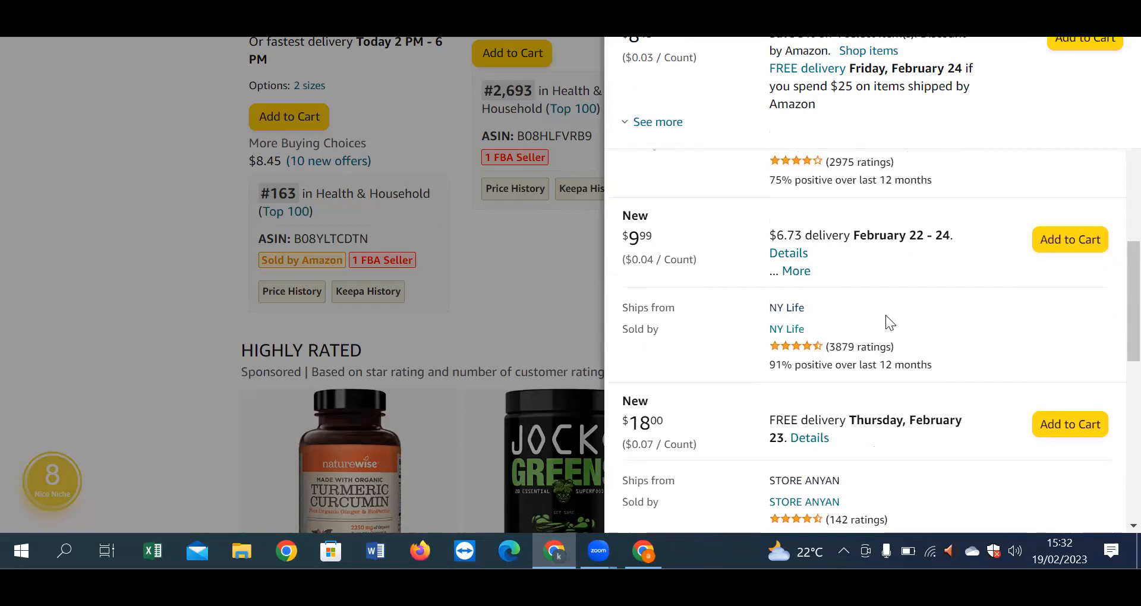
# Step: Highlight the NY Life offer's per-count price and delivery cost, then close the offers list
pyautogui.moveTo(764, 236); pyautogui.dragTo(808, 239)
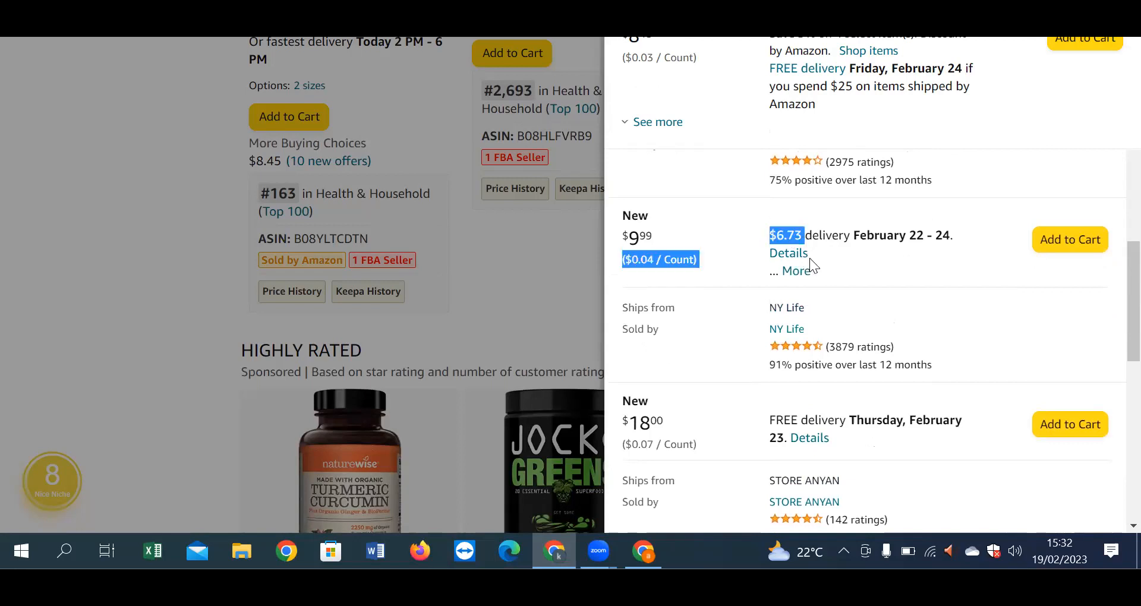
pyautogui.click(859, 271)
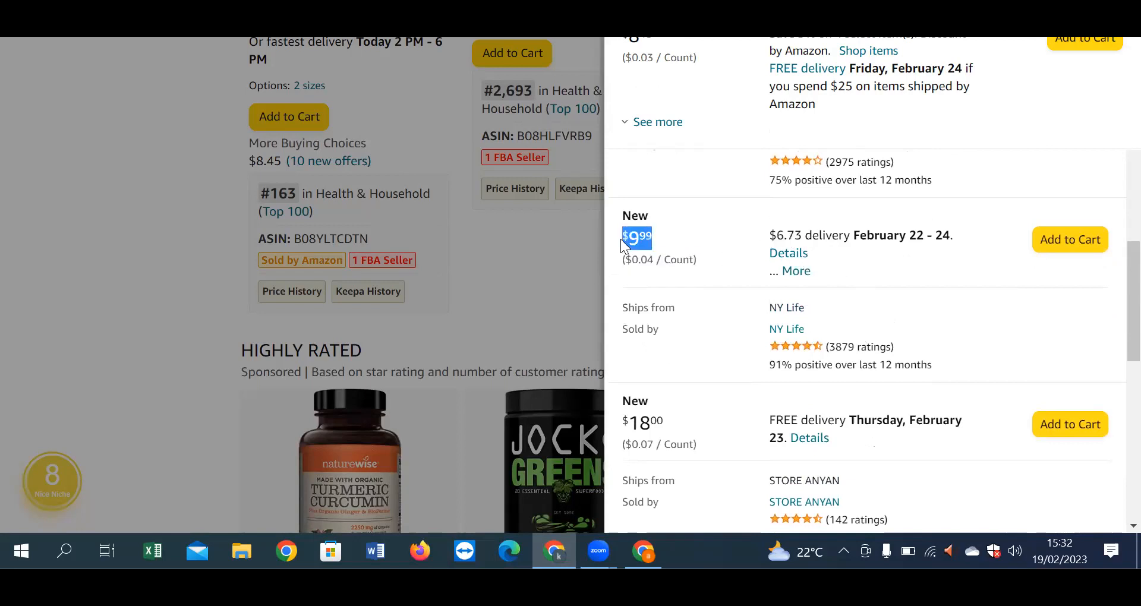
pyautogui.scroll(-10, 824, 437)
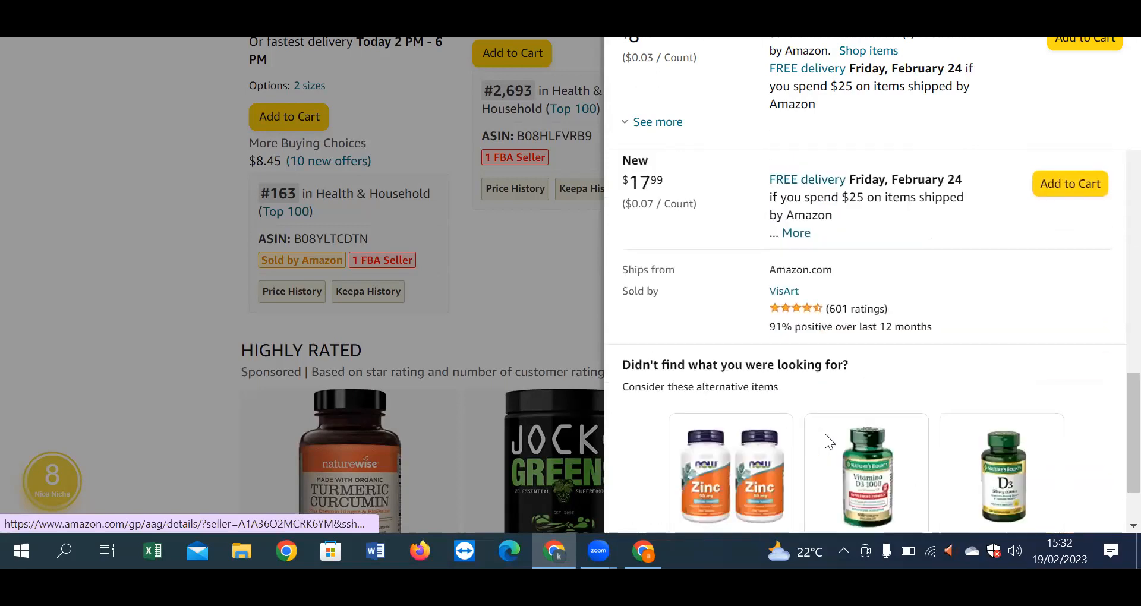
pyautogui.scroll(10, 825, 434)
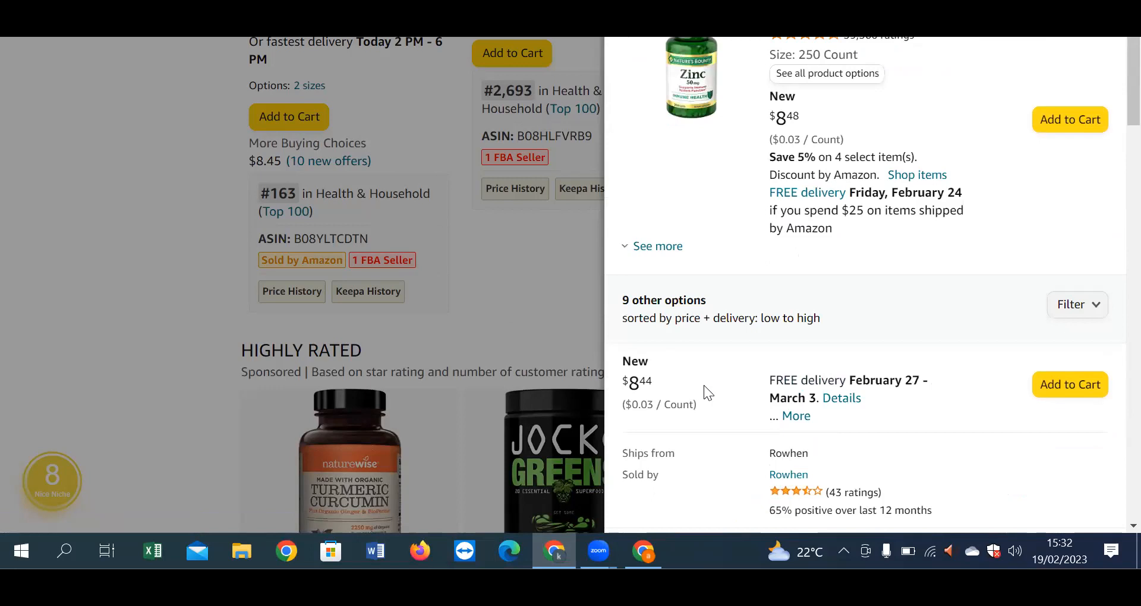
pyautogui.scroll(-8, 703, 385)
pyautogui.scroll(5, 705, 379)
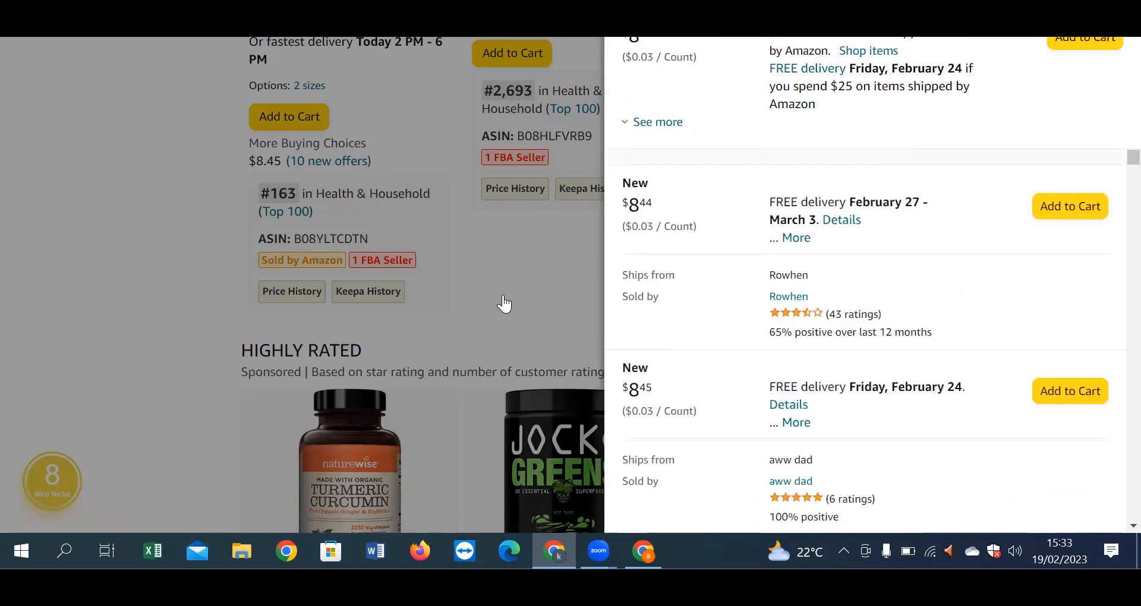
pyautogui.click(563, 133)
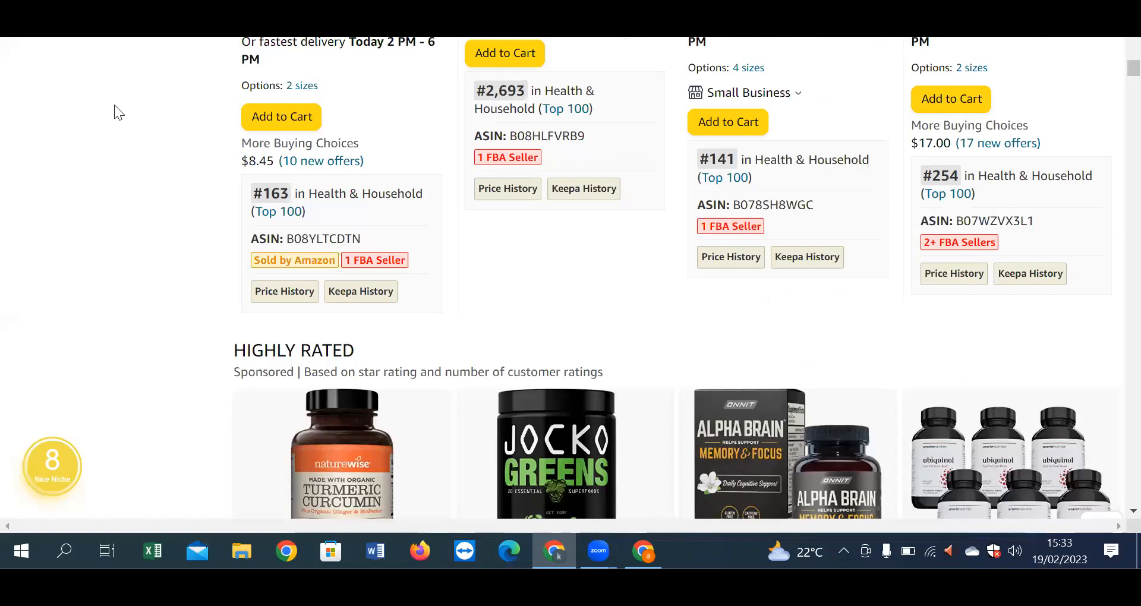
# Step: Back in Seller Central, enter Your Price 10 and Quantity 10 on the Zinc offer form
pyautogui.click(642, 557)
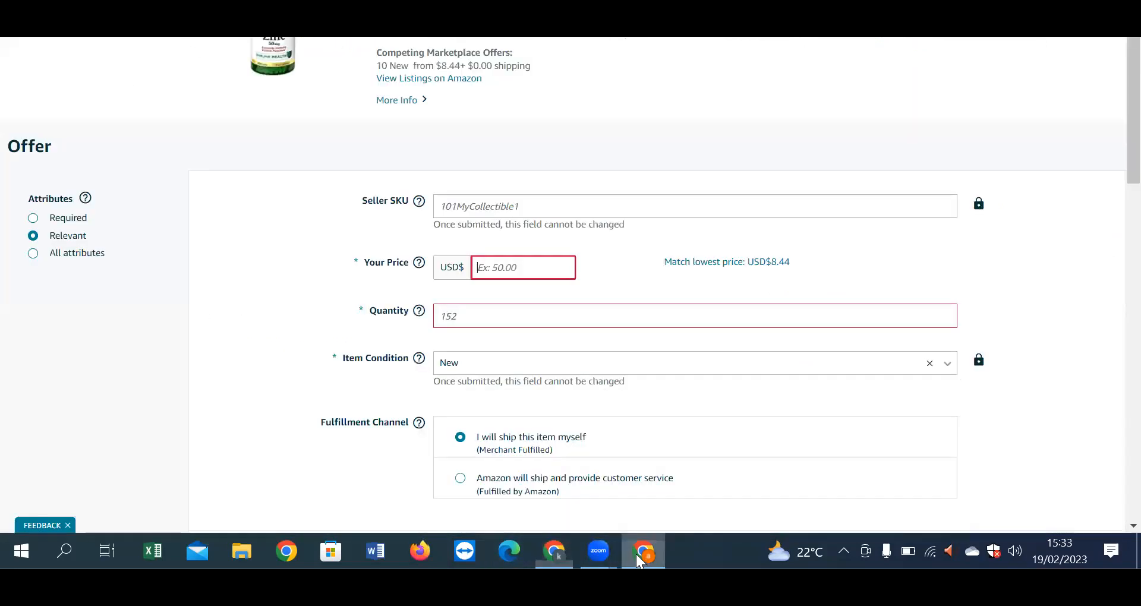
pyautogui.click(542, 277)
pyautogui.write('10')
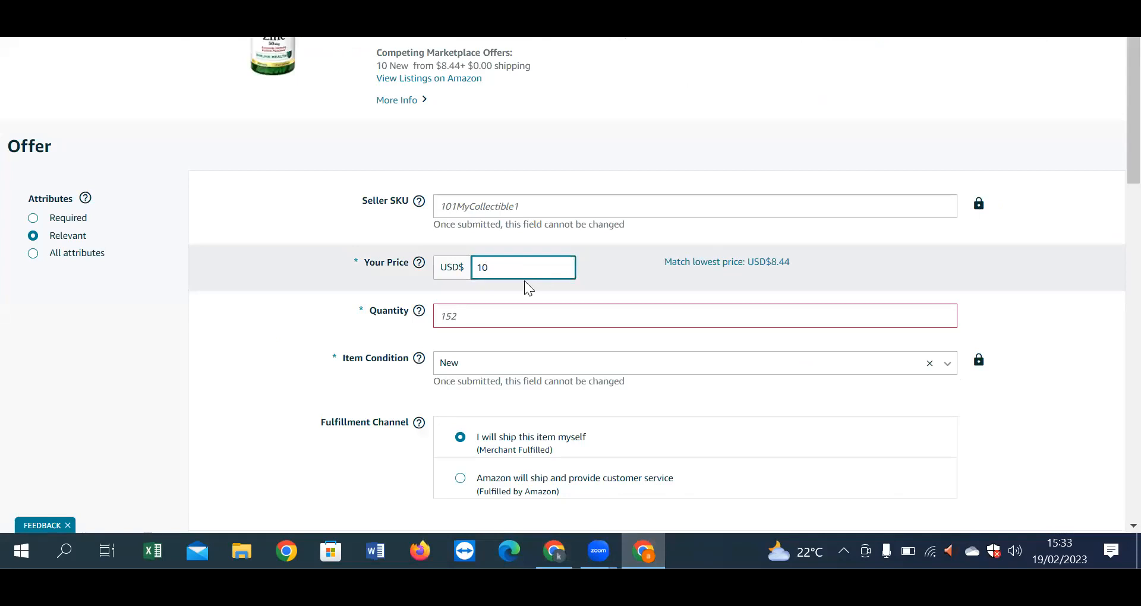
pyautogui.click(506, 322)
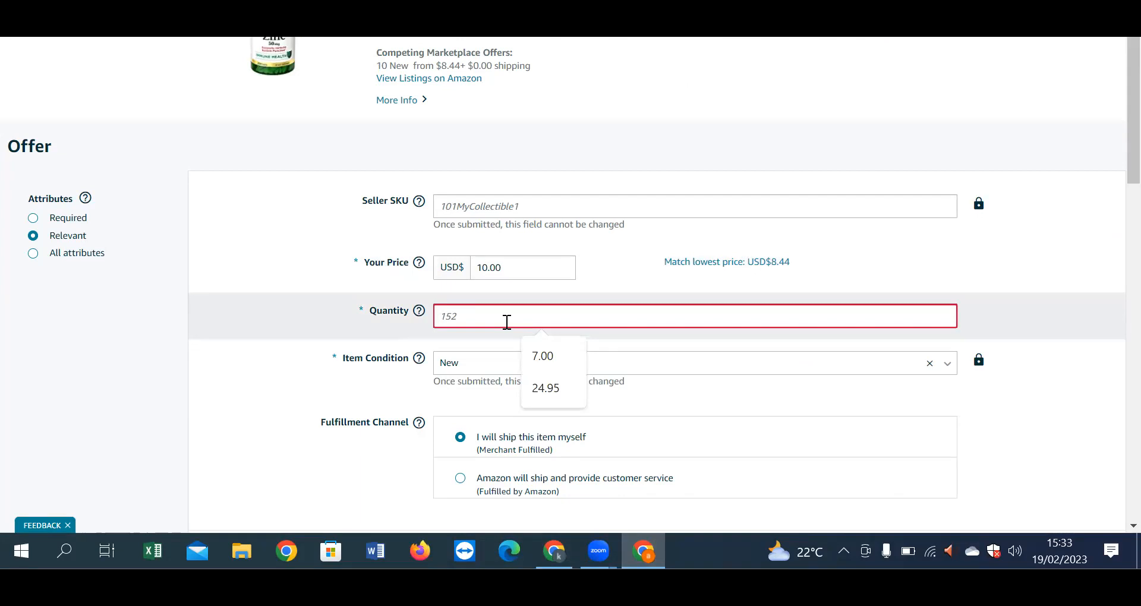
pyautogui.write('10')
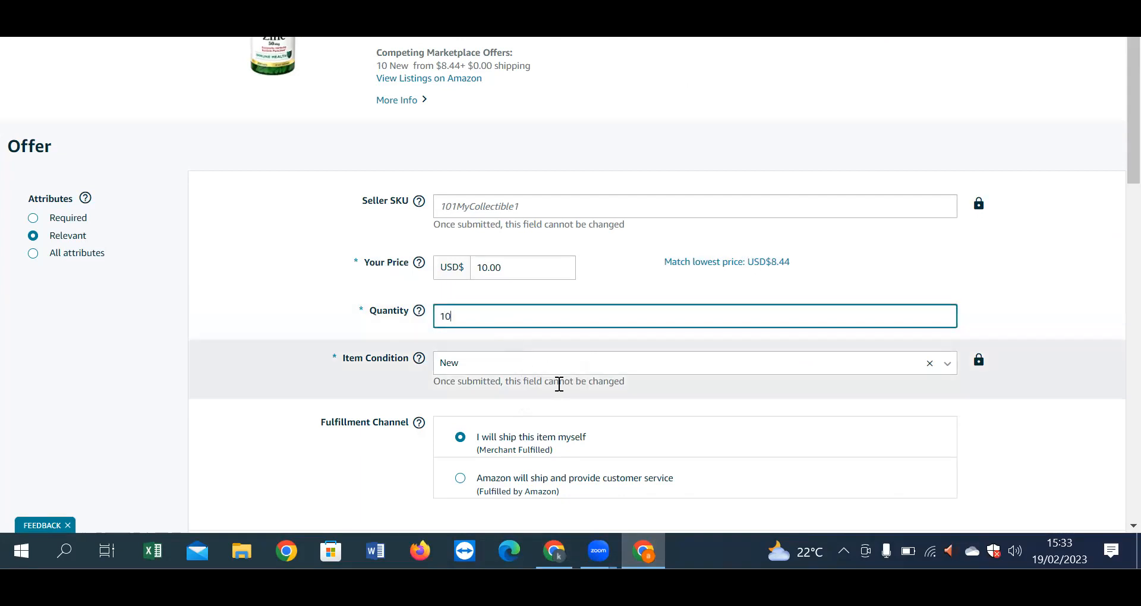
pyautogui.click(559, 384)
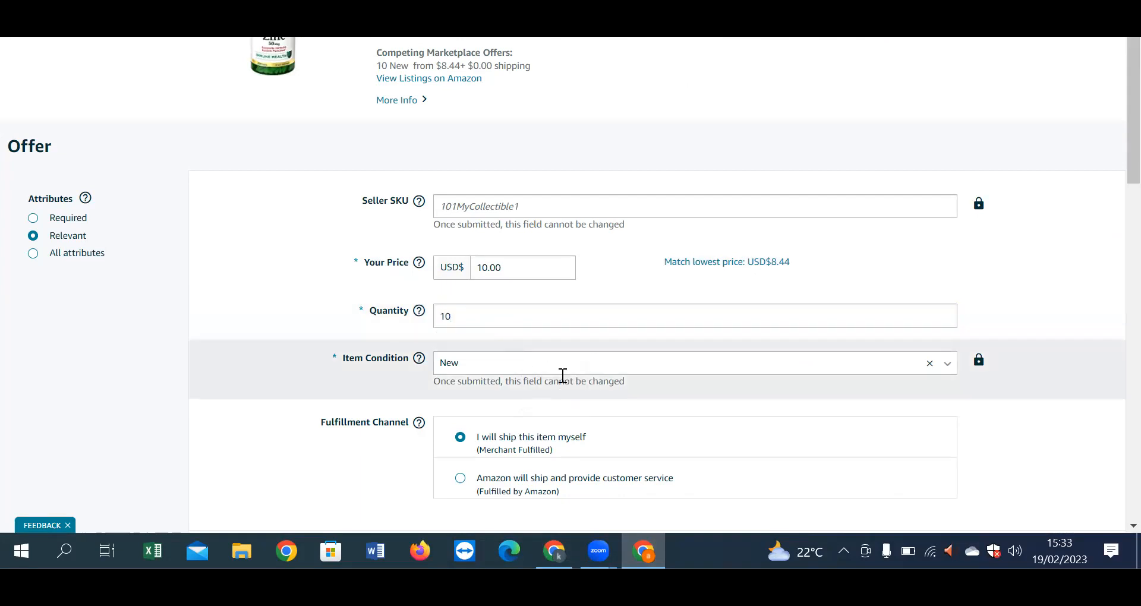
pyautogui.scroll(-3, 491, 452)
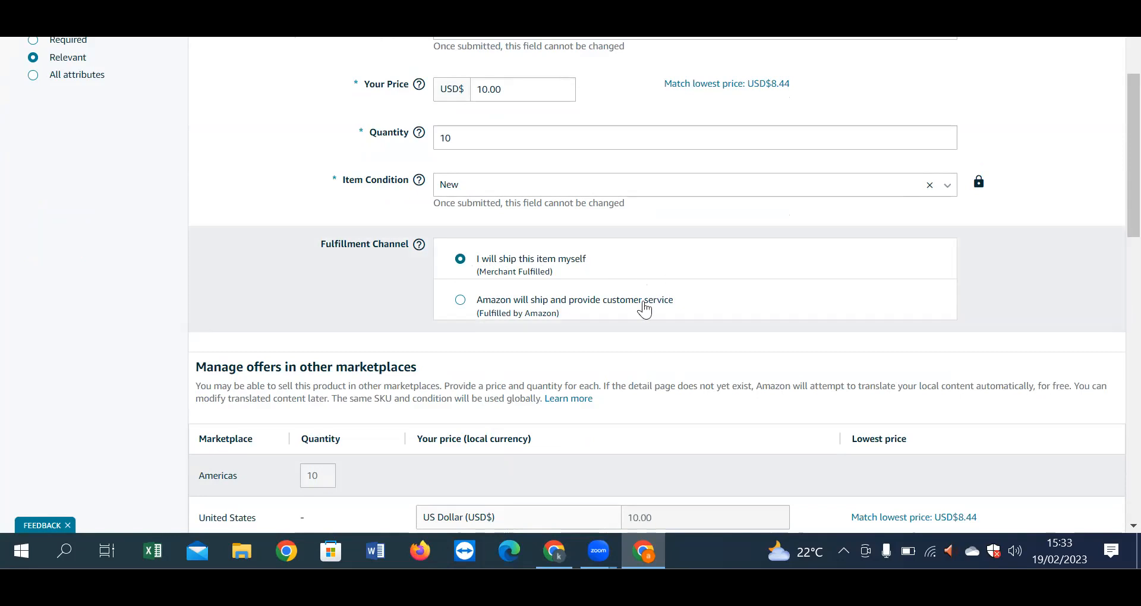
# Step: Choose 'Amazon will ship and provide customer service' and scroll through the marketplaces table
pyautogui.click(461, 301)
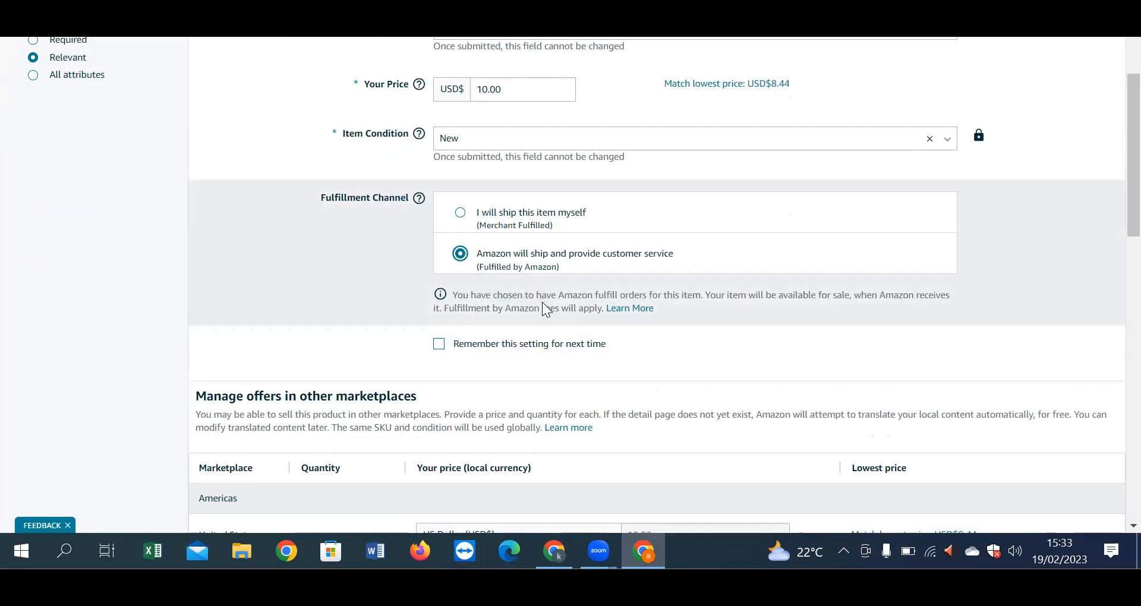
pyautogui.scroll(-3, 595, 356)
pyautogui.scroll(-3, 593, 357)
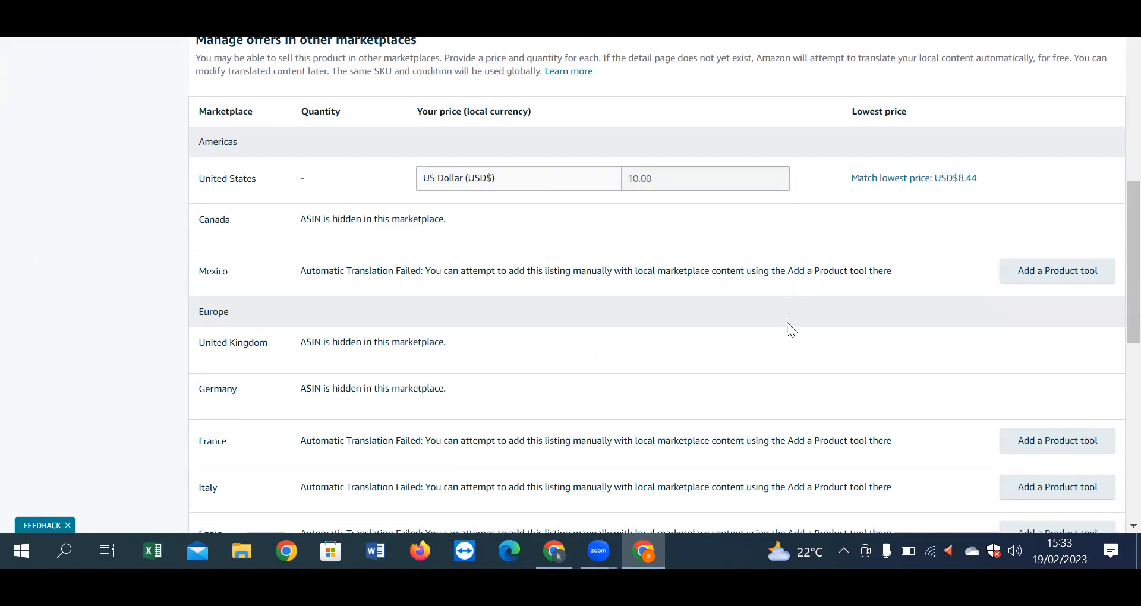
pyautogui.scroll(-6, 787, 326)
pyautogui.scroll(-4, 787, 325)
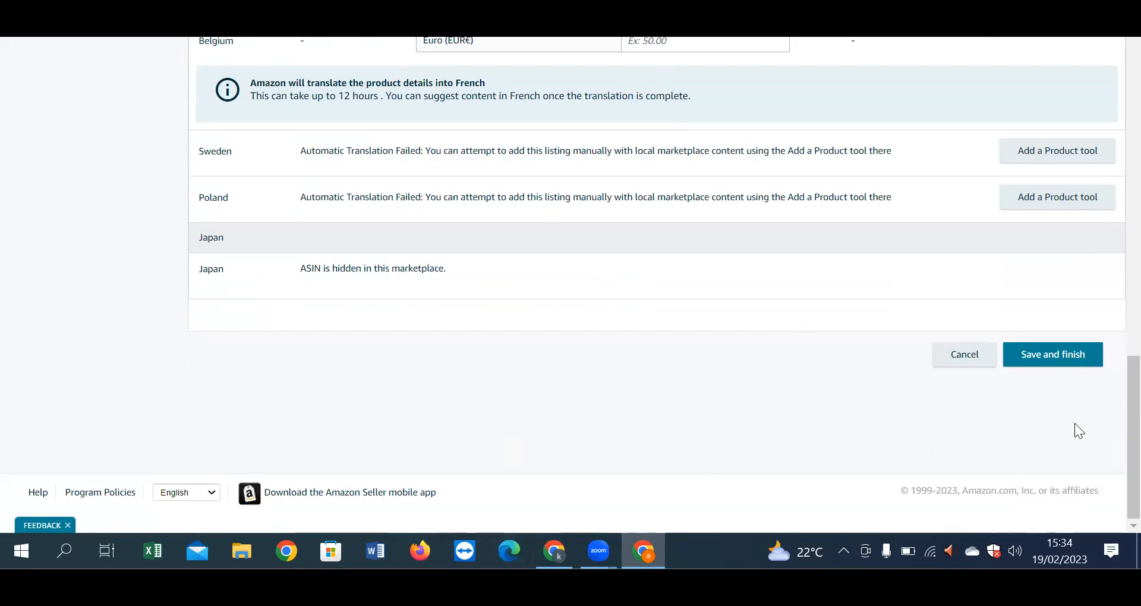
pyautogui.click(1079, 359)
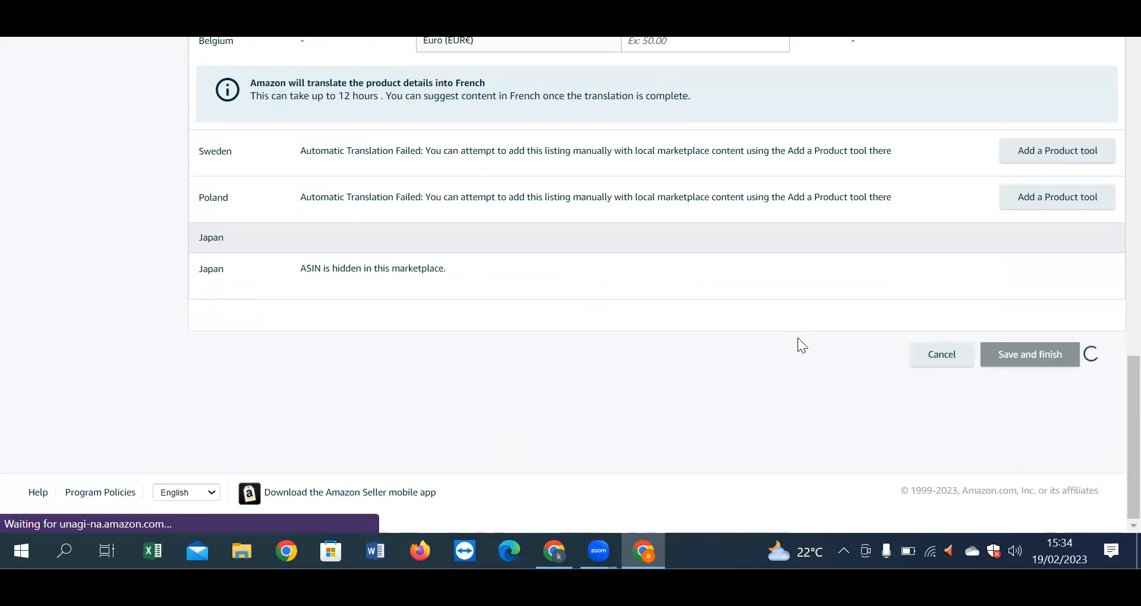
pyautogui.scroll(3, 798, 337)
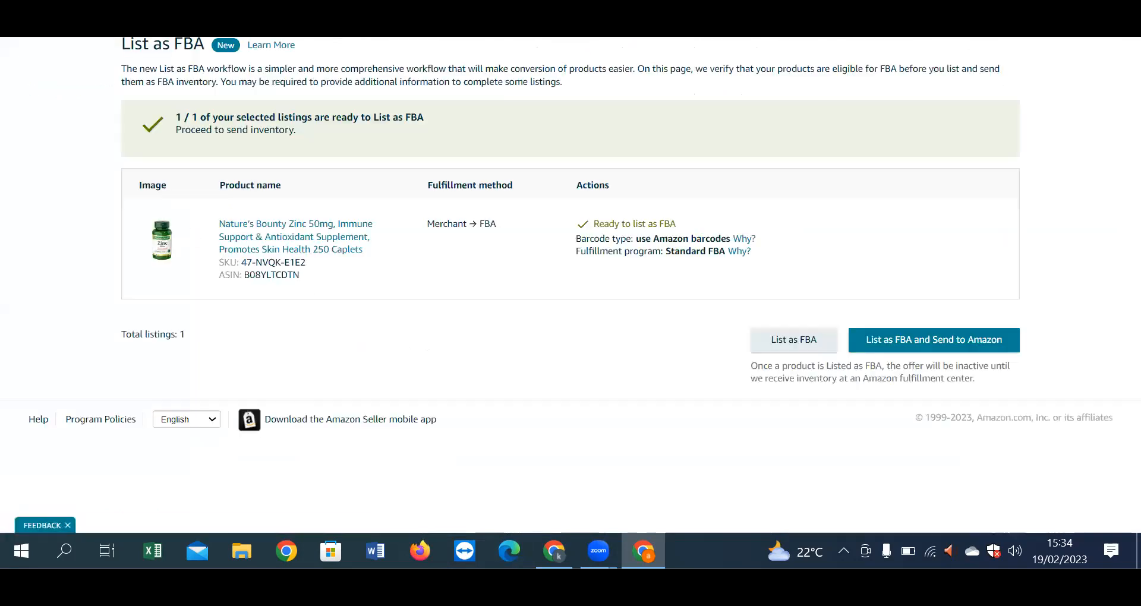
pyautogui.moveTo(177, 121); pyautogui.dragTo(413, 118)
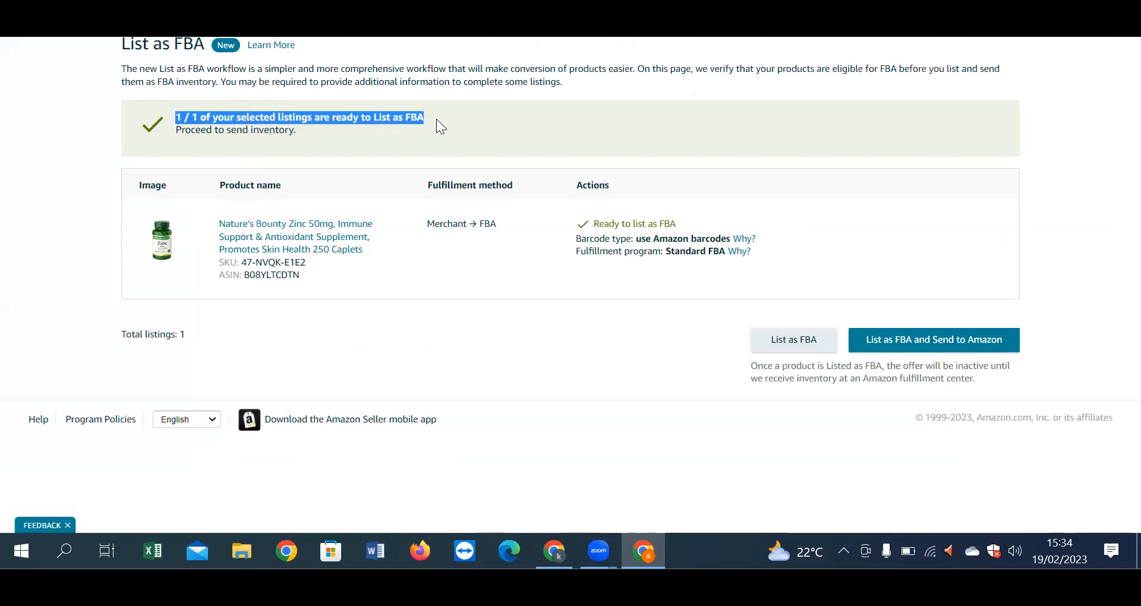
pyautogui.click(437, 119)
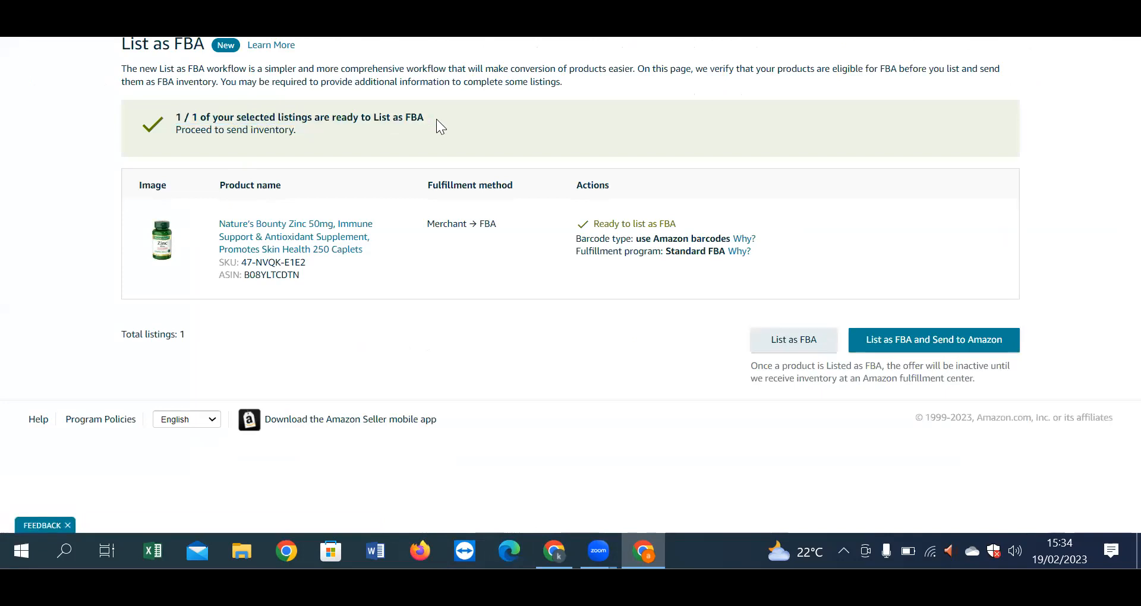
pyautogui.moveTo(301, 133); pyautogui.dragTo(153, 127)
pyautogui.click(324, 131)
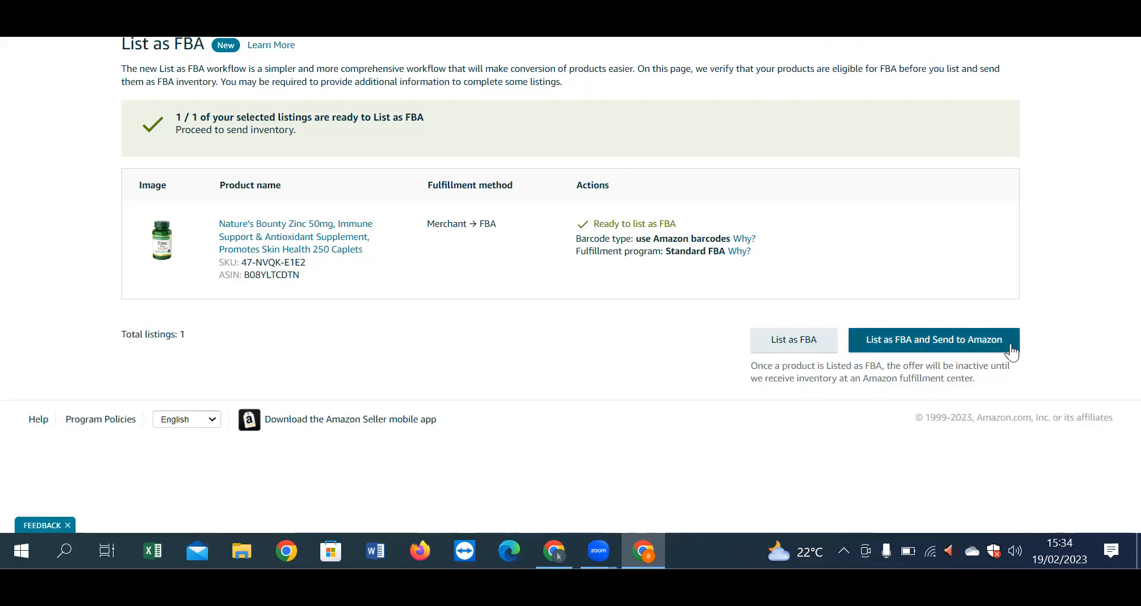
pyautogui.moveTo(678, 225); pyautogui.dragTo(576, 225)
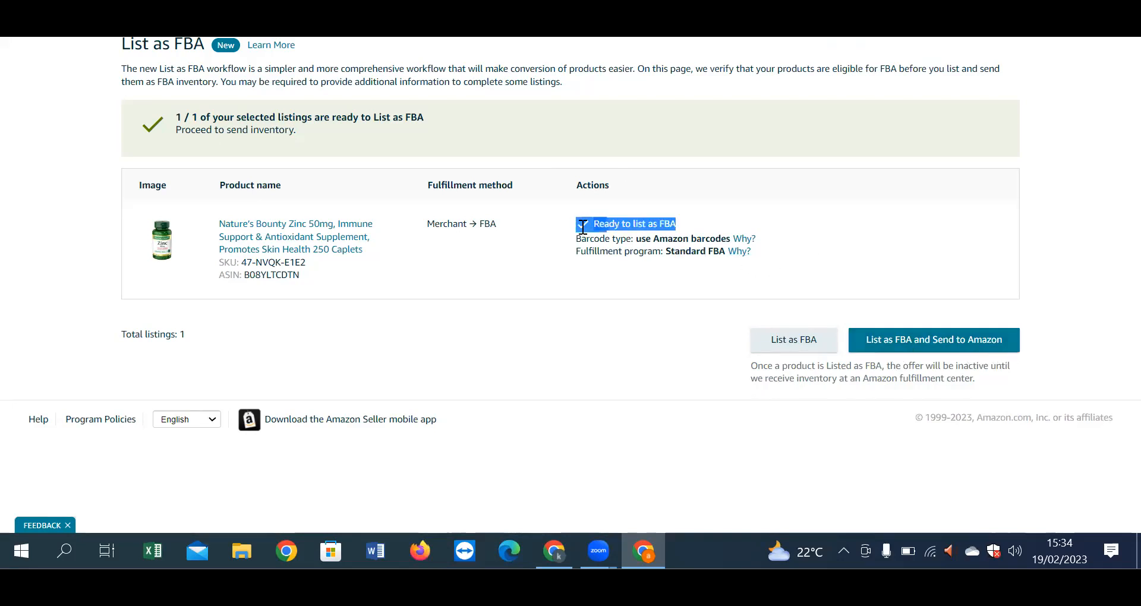
pyautogui.click(702, 209)
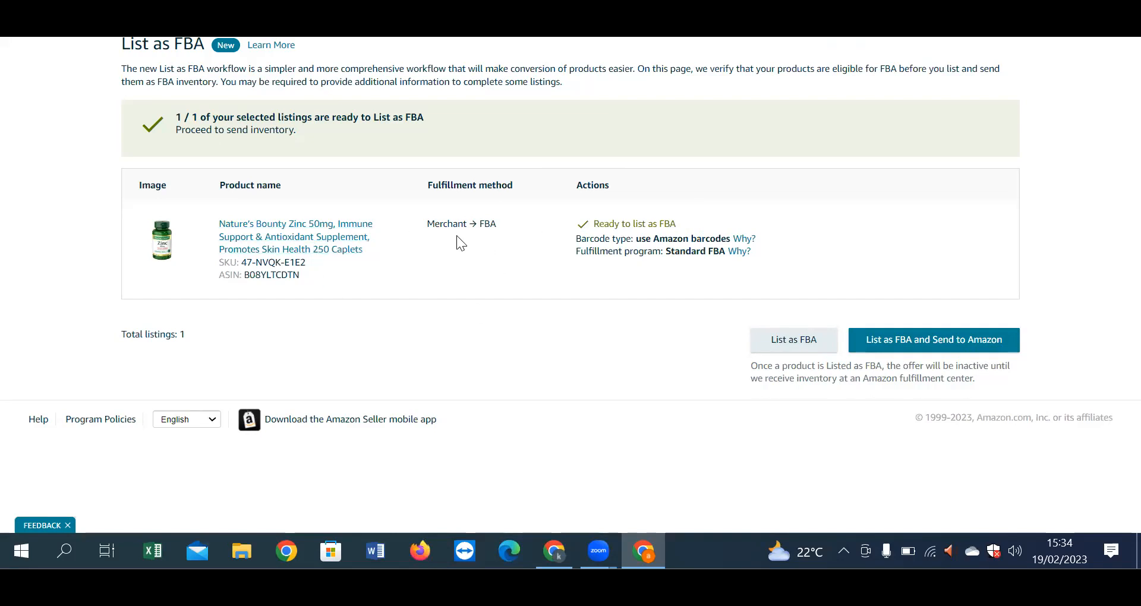
pyautogui.moveTo(510, 193); pyautogui.dragTo(440, 186)
pyautogui.moveTo(498, 223); pyautogui.dragTo(479, 225)
pyautogui.click(175, 228)
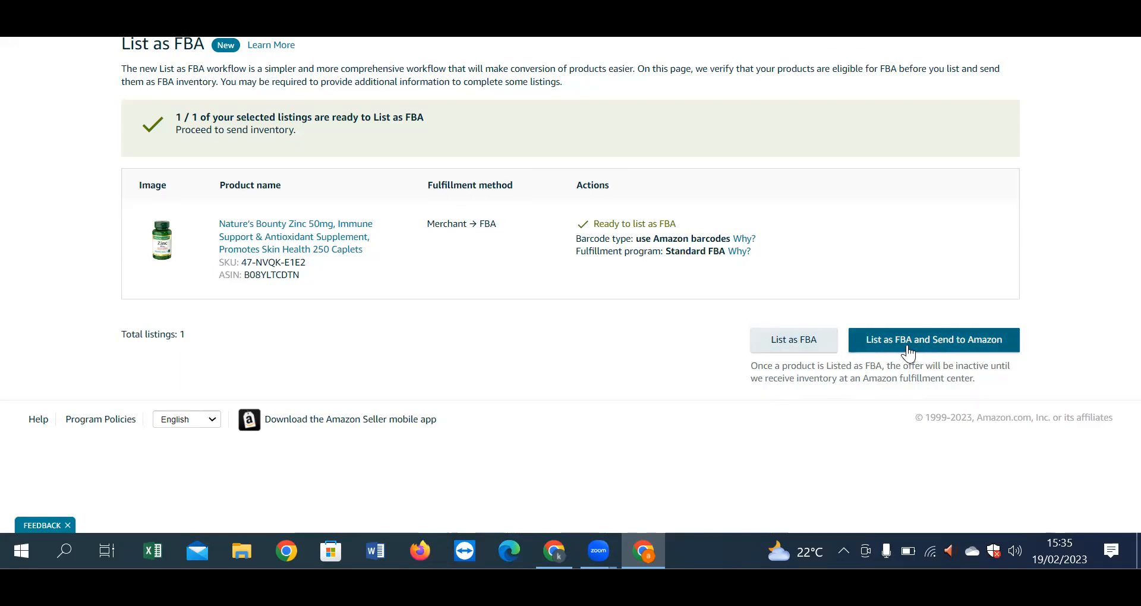
# Step: Choose List as FBA and Send to Amazon, then tick the Zinc SKU on the Send to Amazon page
pyautogui.click(989, 349)
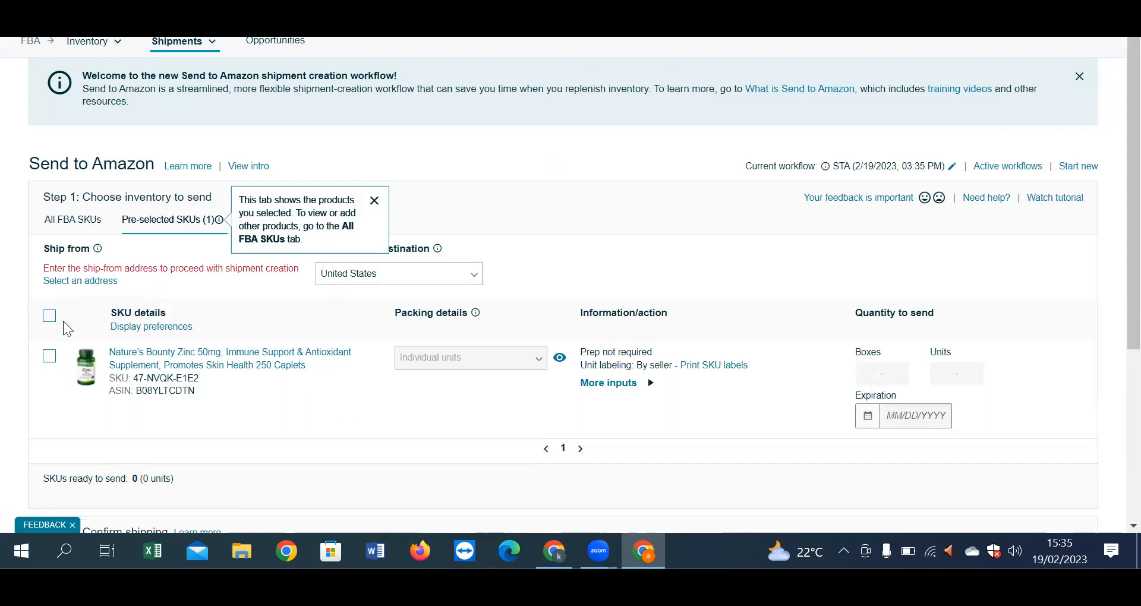
pyautogui.click(49, 355)
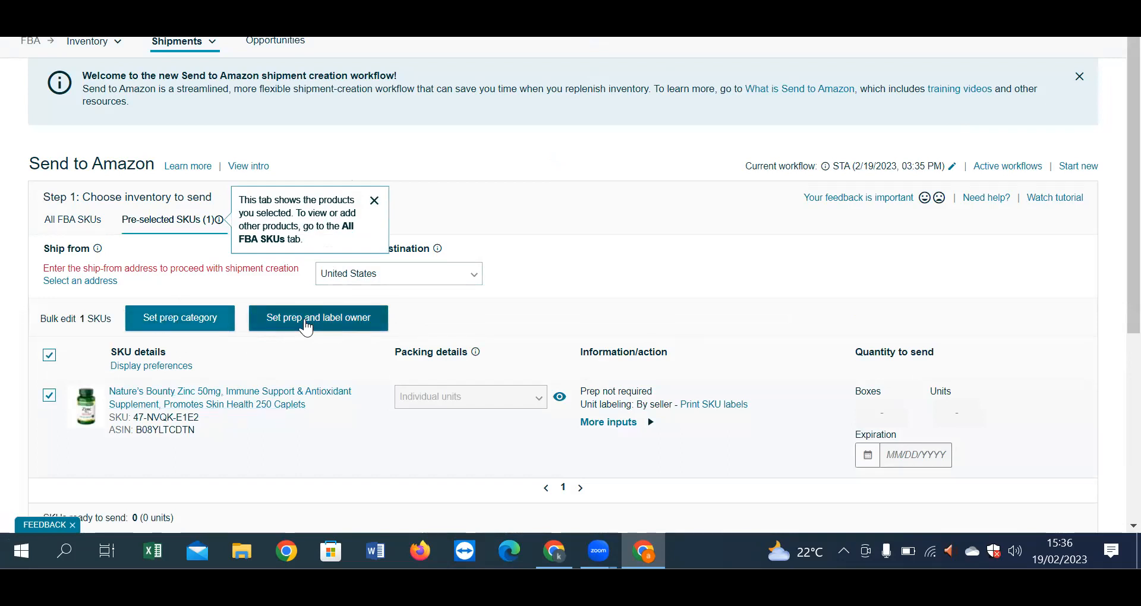
# Step: Set Who preps units and Who labels units to By seller and save
pyautogui.click(334, 326)
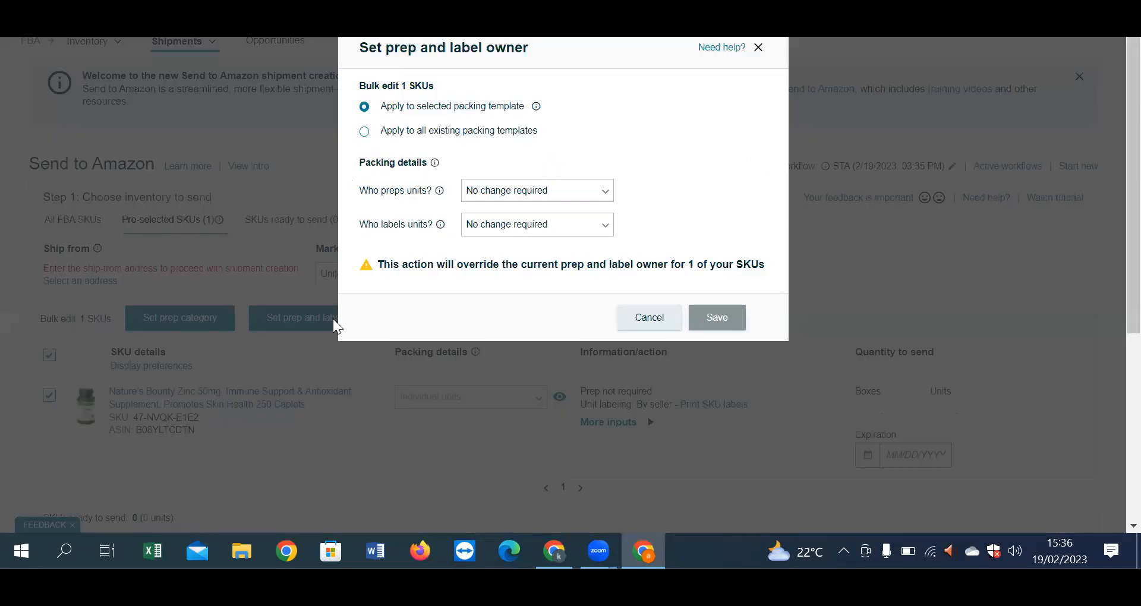
pyautogui.moveTo(360, 191); pyautogui.dragTo(429, 193)
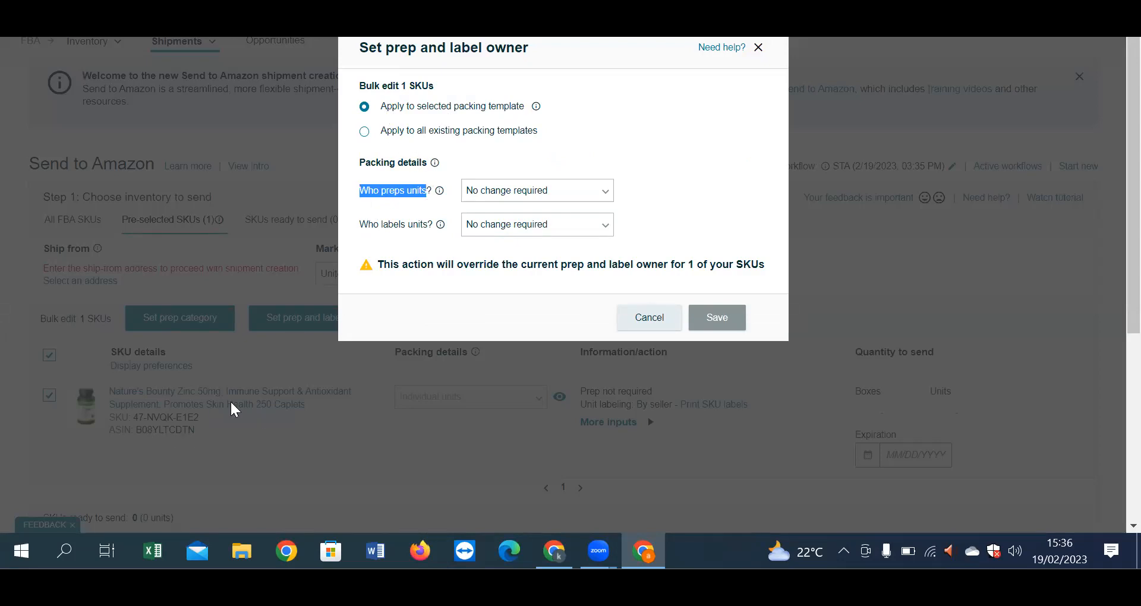
pyautogui.click(602, 190)
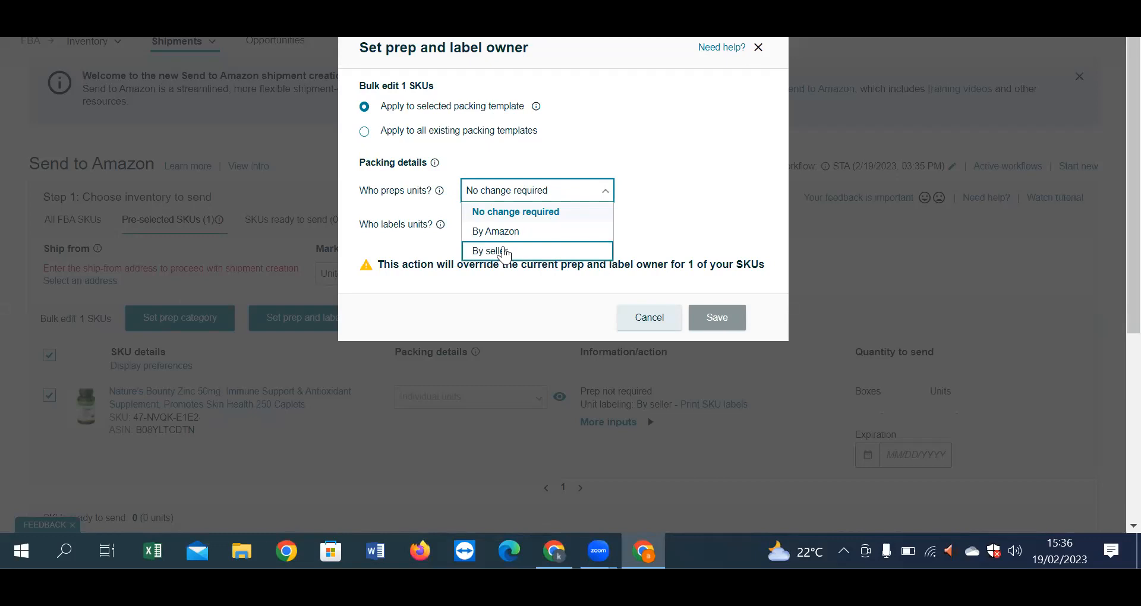
pyautogui.click(504, 252)
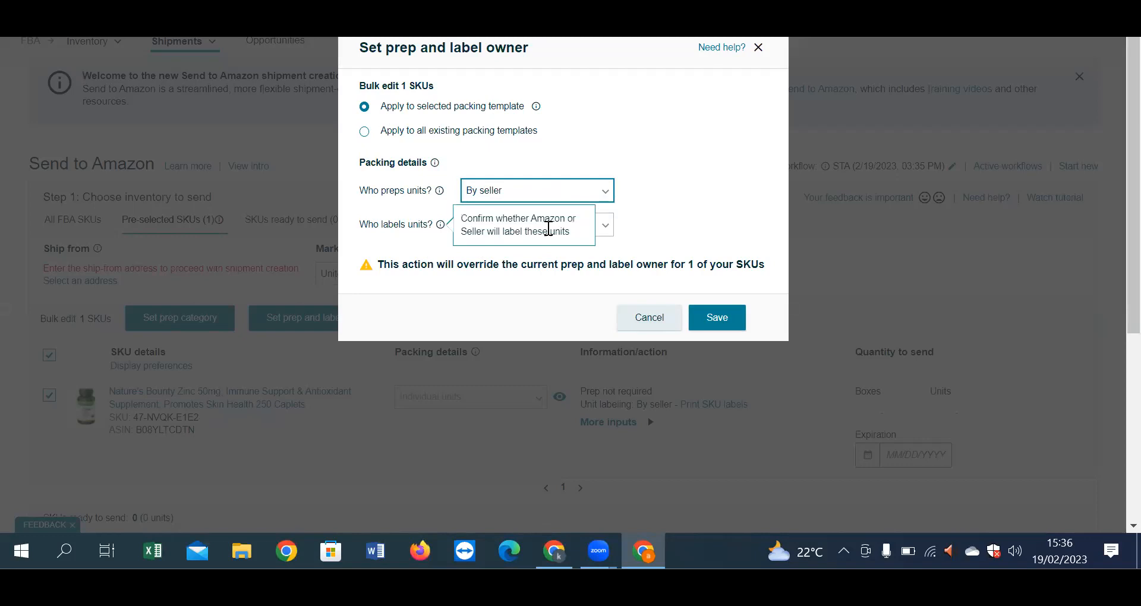
pyautogui.click(605, 237)
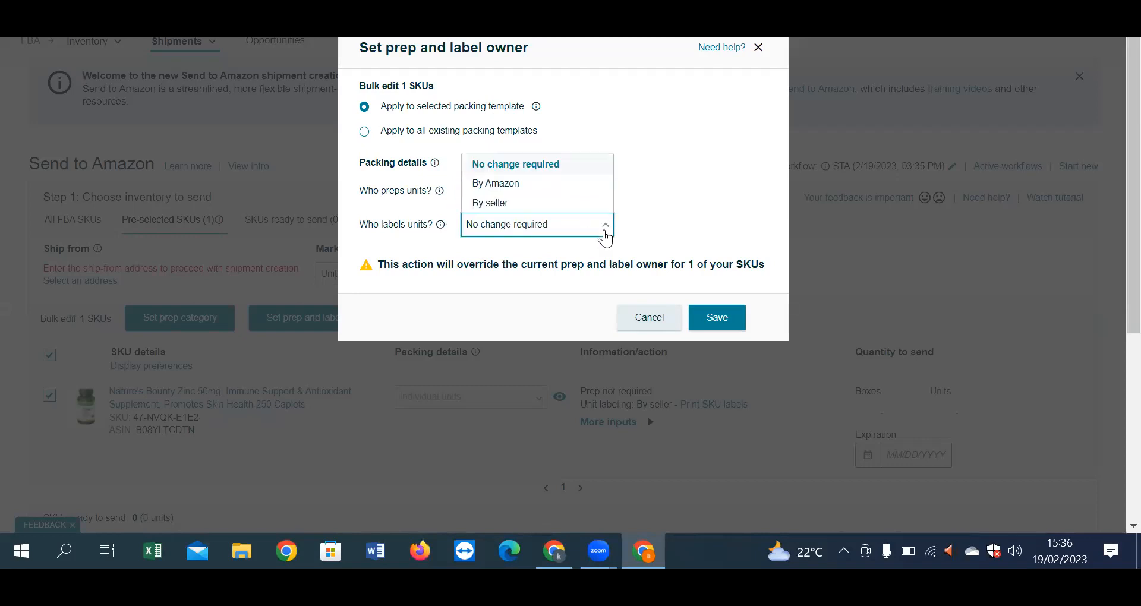
pyautogui.click(523, 204)
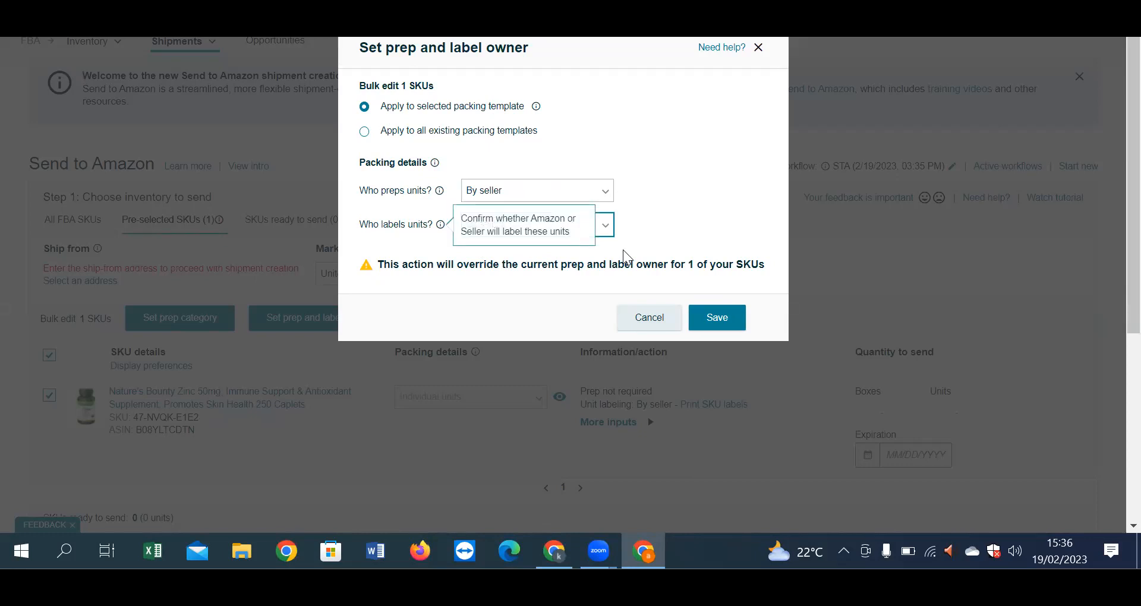
pyautogui.click(709, 320)
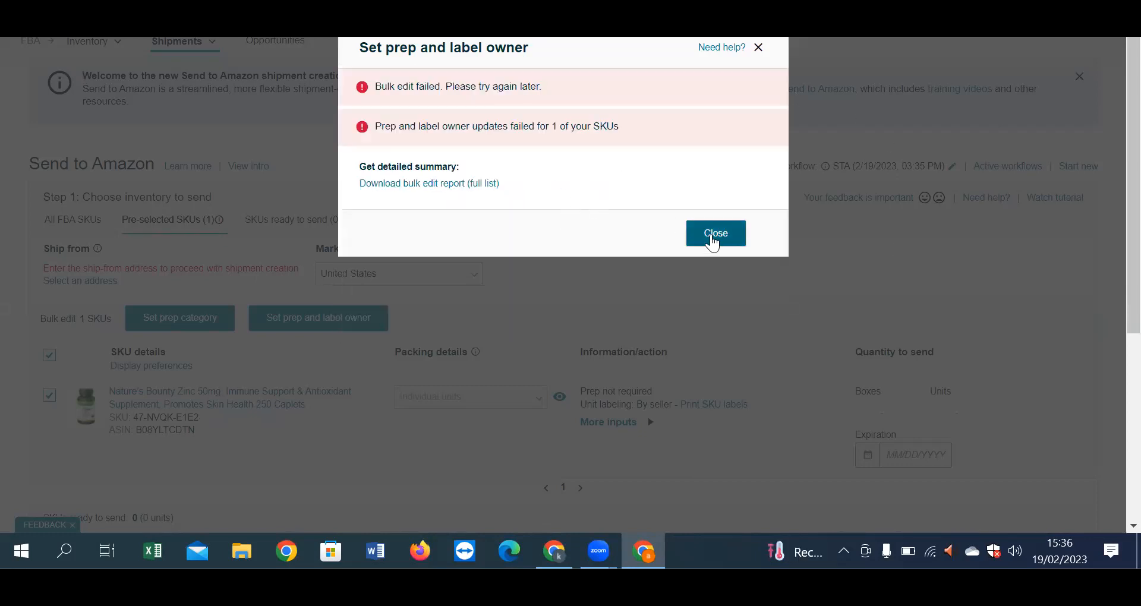
# Step: Dismiss the failed-update message, reopen and cancel the prep settings, then try changing the packing type
pyautogui.click(715, 237)
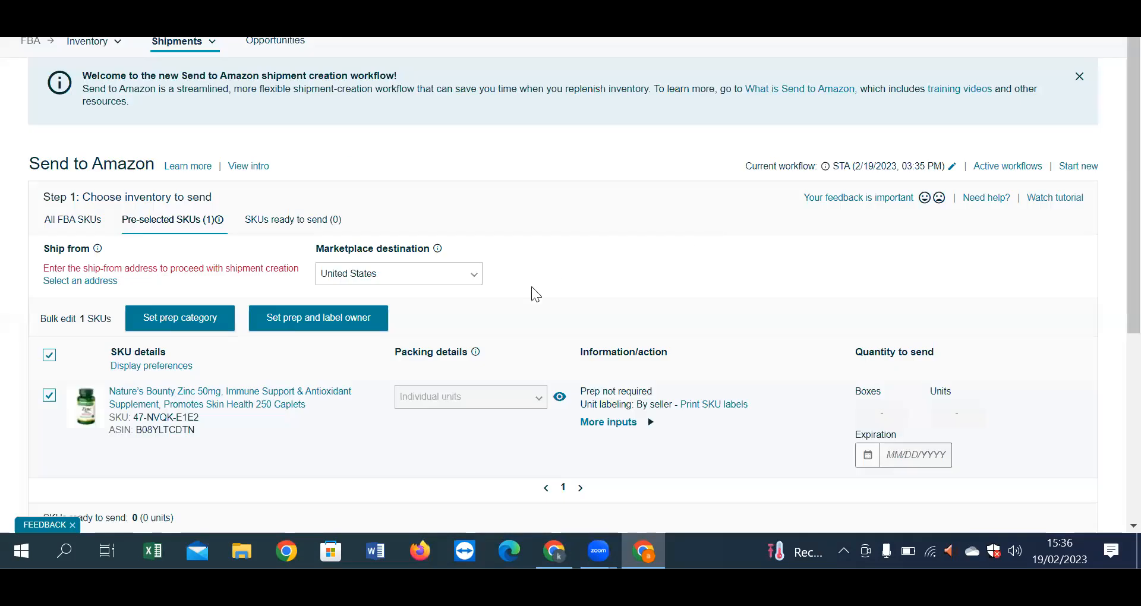
pyautogui.click(359, 327)
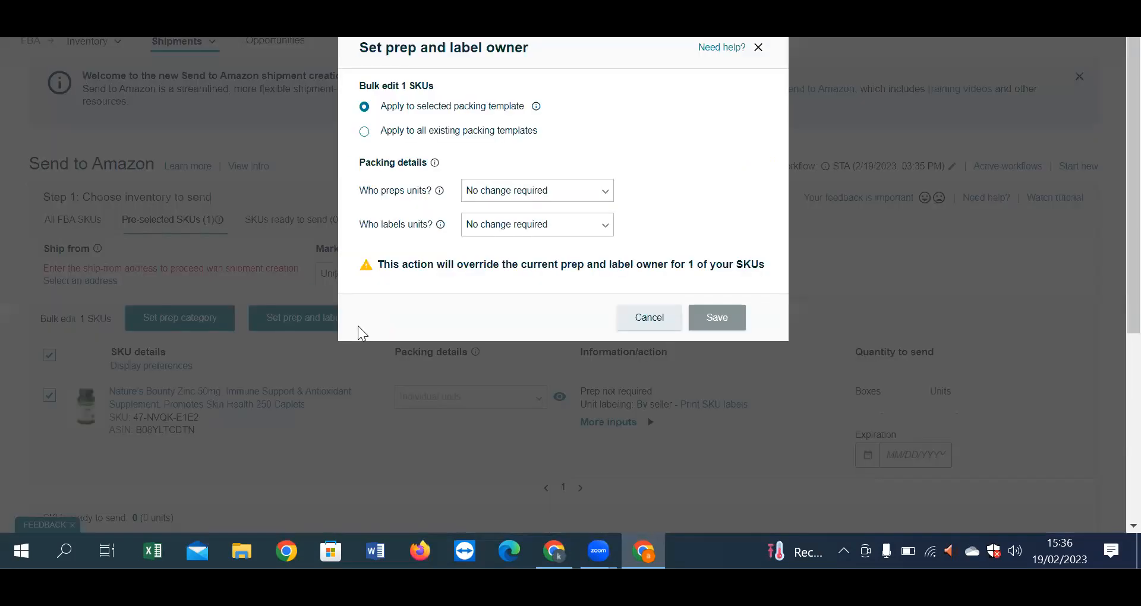
pyautogui.click(591, 203)
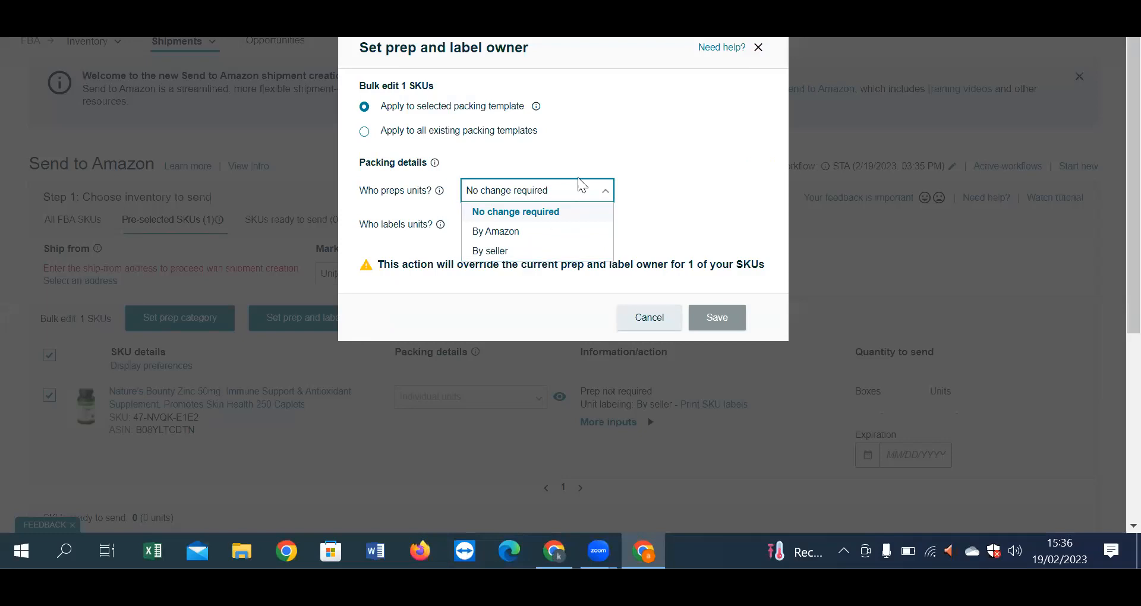
pyautogui.click(613, 151)
pyautogui.click(758, 47)
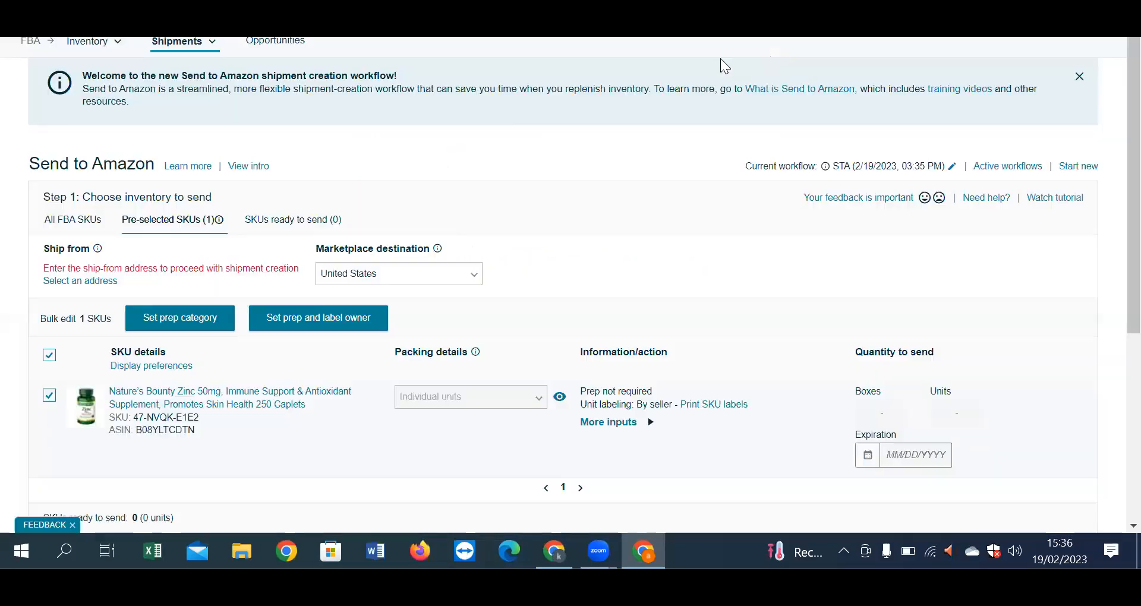
pyautogui.click(541, 403)
pyautogui.scroll(-2, 733, 411)
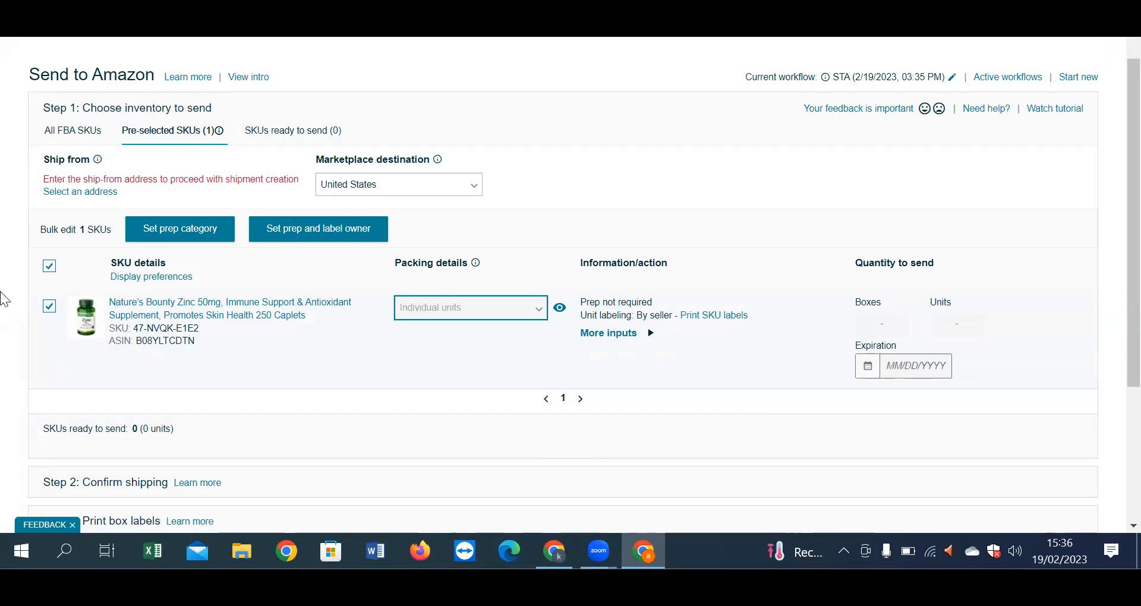
# Step: Choose No prep needed as the Zinc SKU's prep category, save, and close the failure message
pyautogui.click(183, 229)
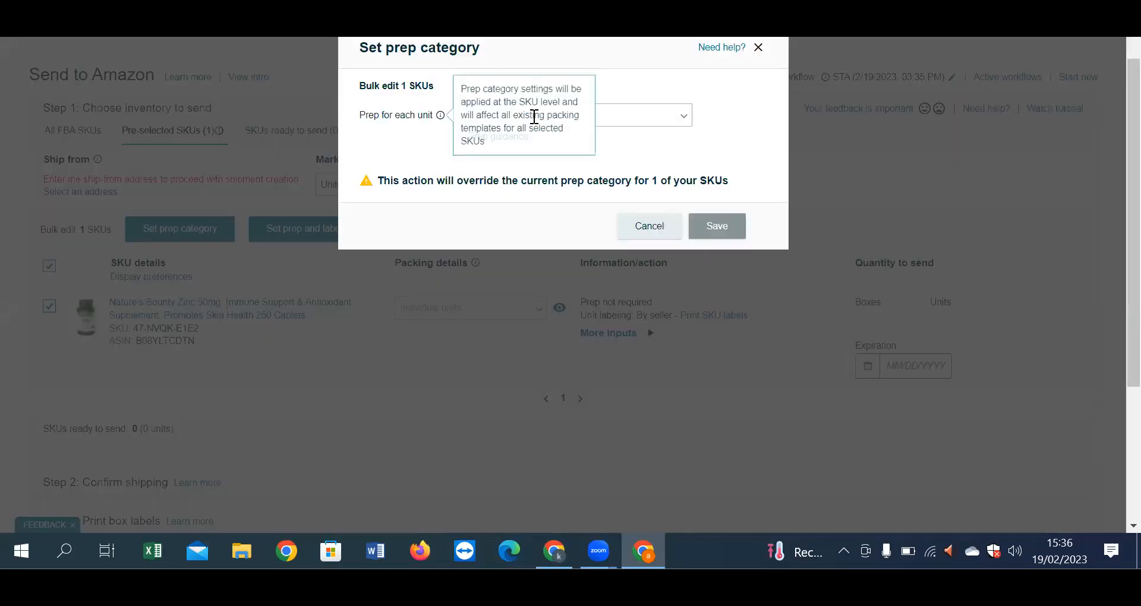
pyautogui.click(634, 118)
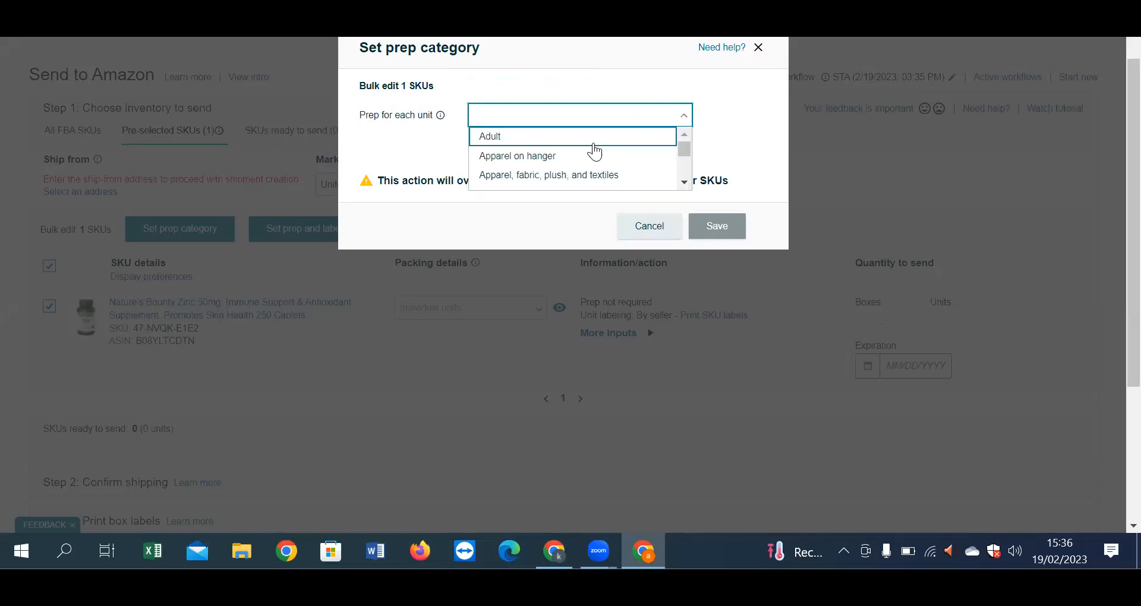
pyautogui.scroll(-2, 631, 176)
pyautogui.scroll(-5, 630, 177)
pyautogui.click(555, 179)
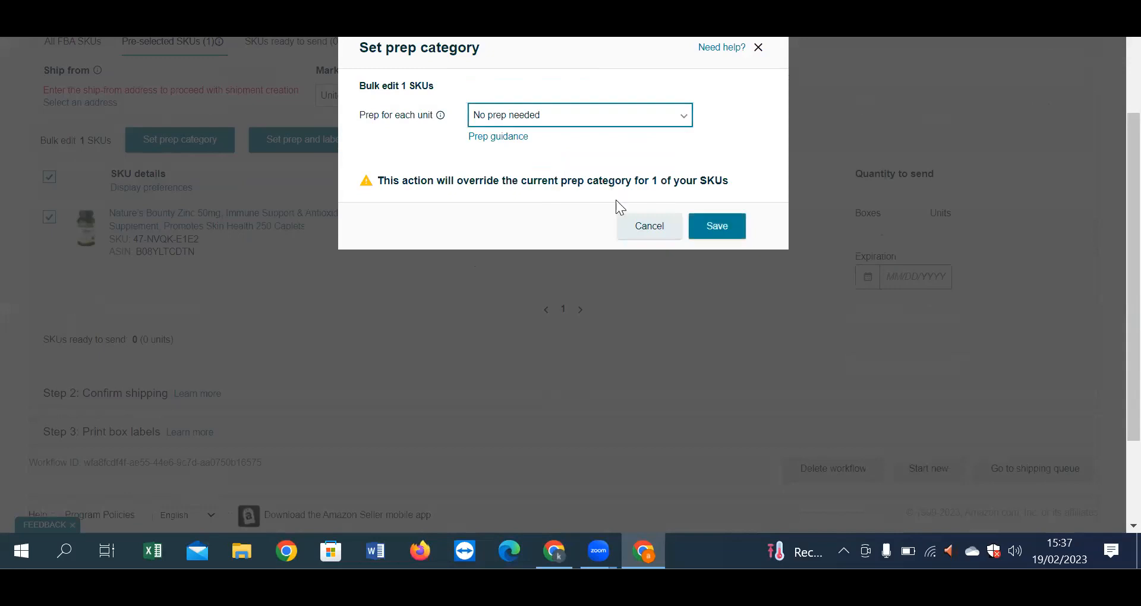
pyautogui.click(725, 226)
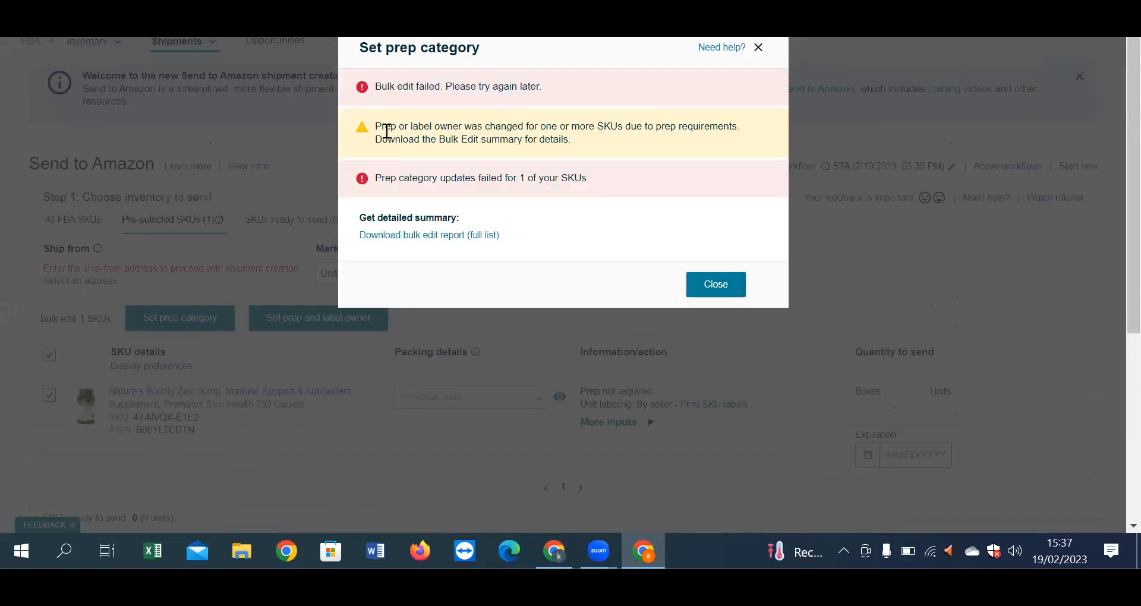
pyautogui.moveTo(391, 127); pyautogui.dragTo(731, 127)
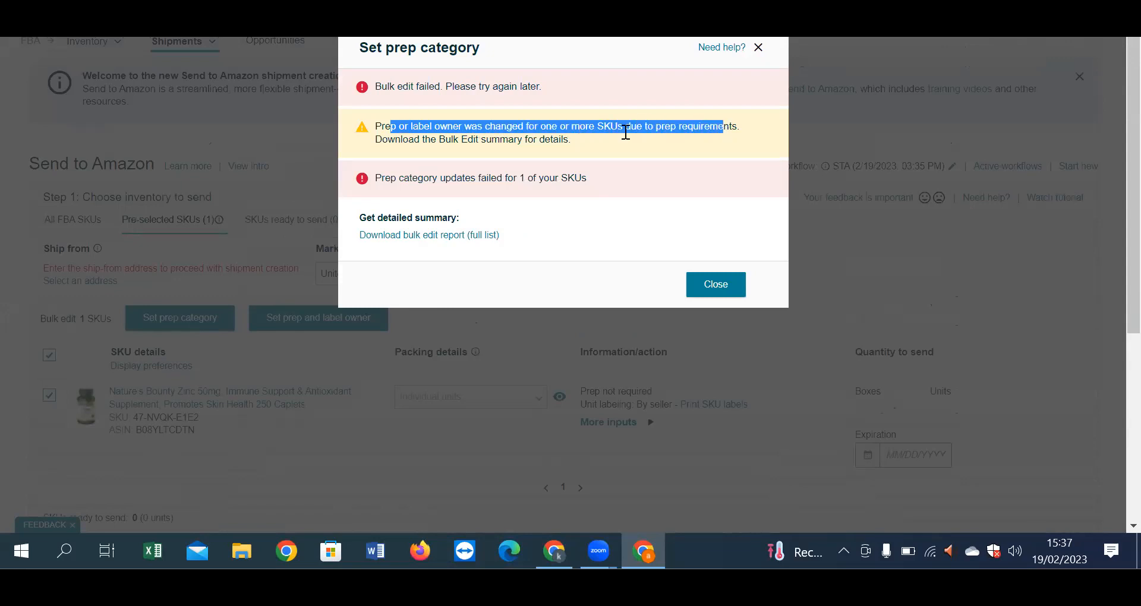
pyautogui.moveTo(426, 139); pyautogui.dragTo(538, 139)
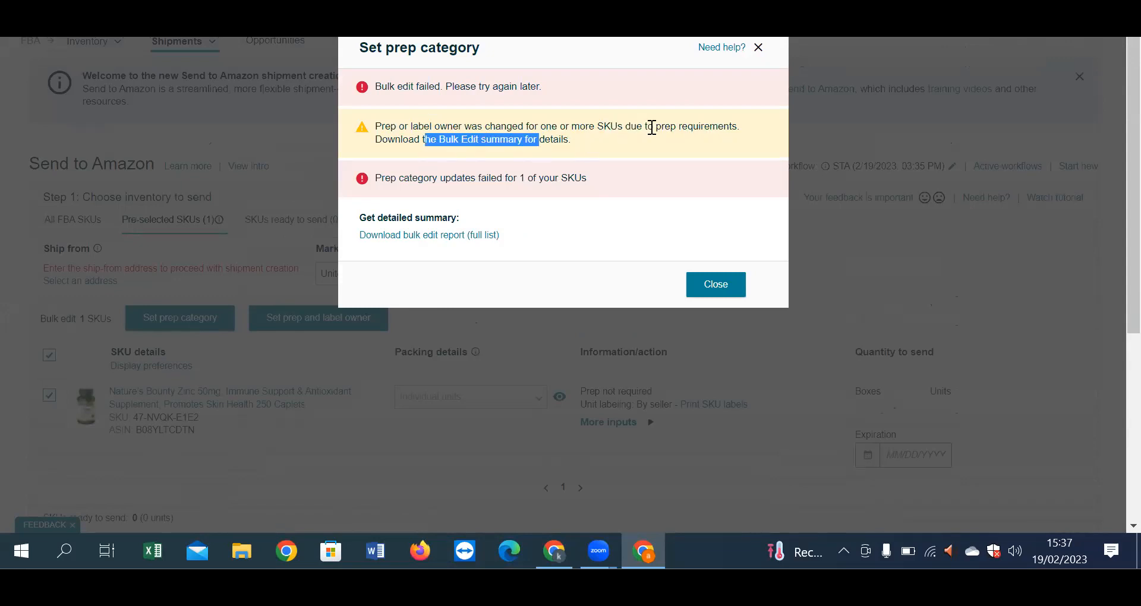
pyautogui.click(759, 48)
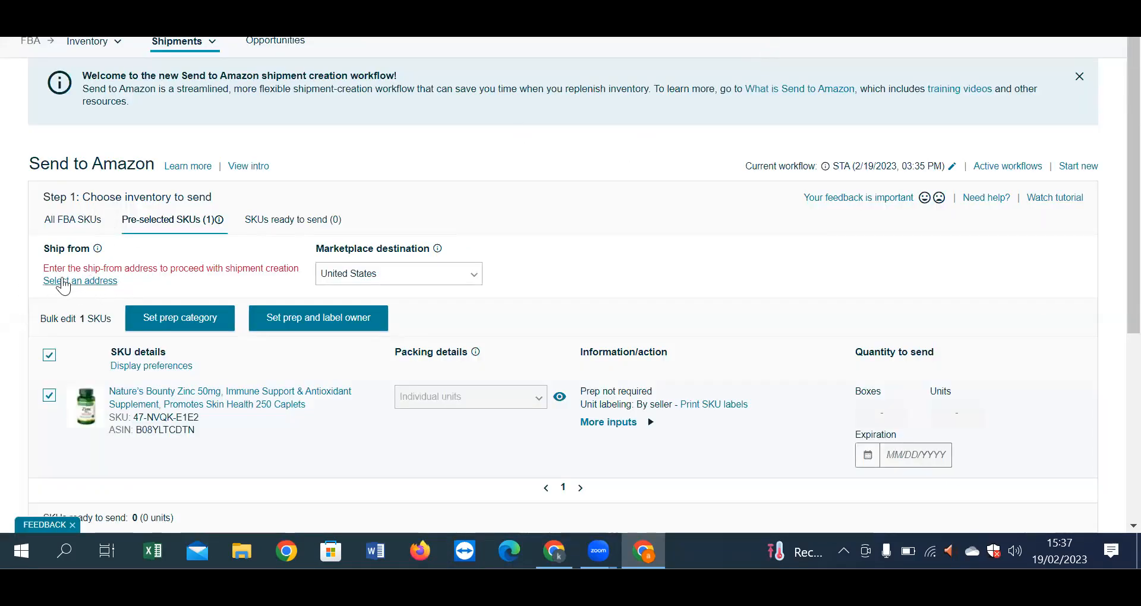
pyautogui.moveTo(43, 268); pyautogui.dragTo(282, 268)
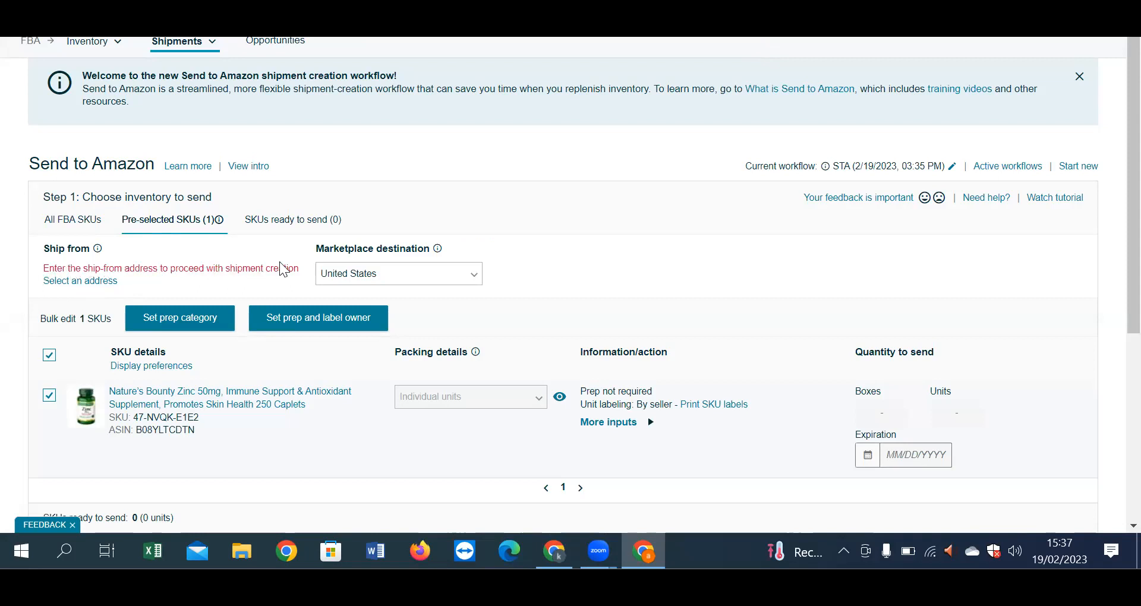
pyautogui.click(65, 281)
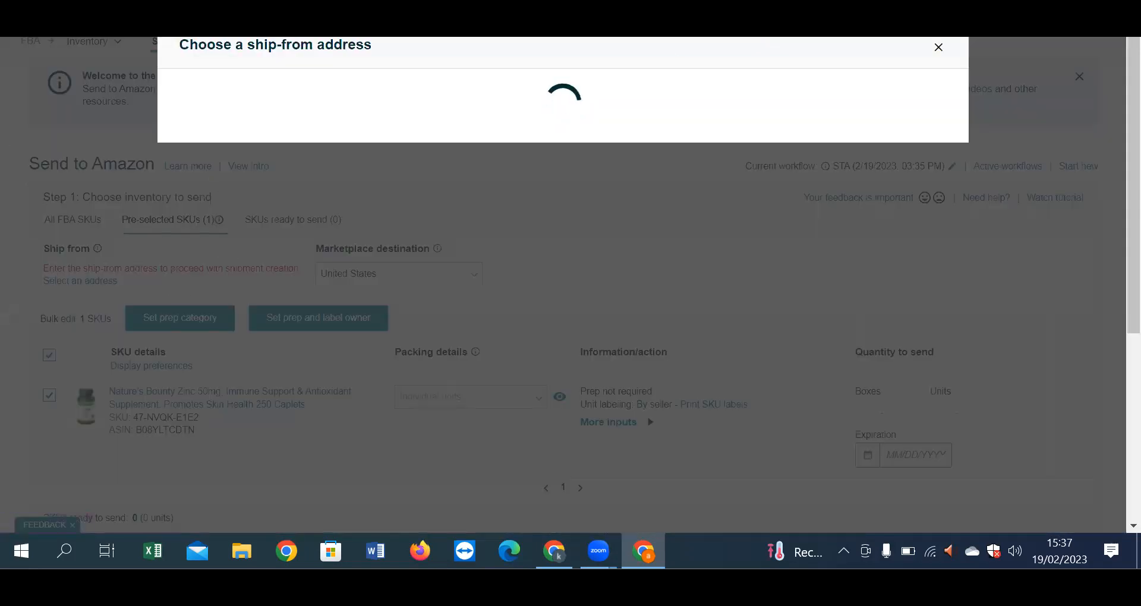
pyautogui.click(321, 167)
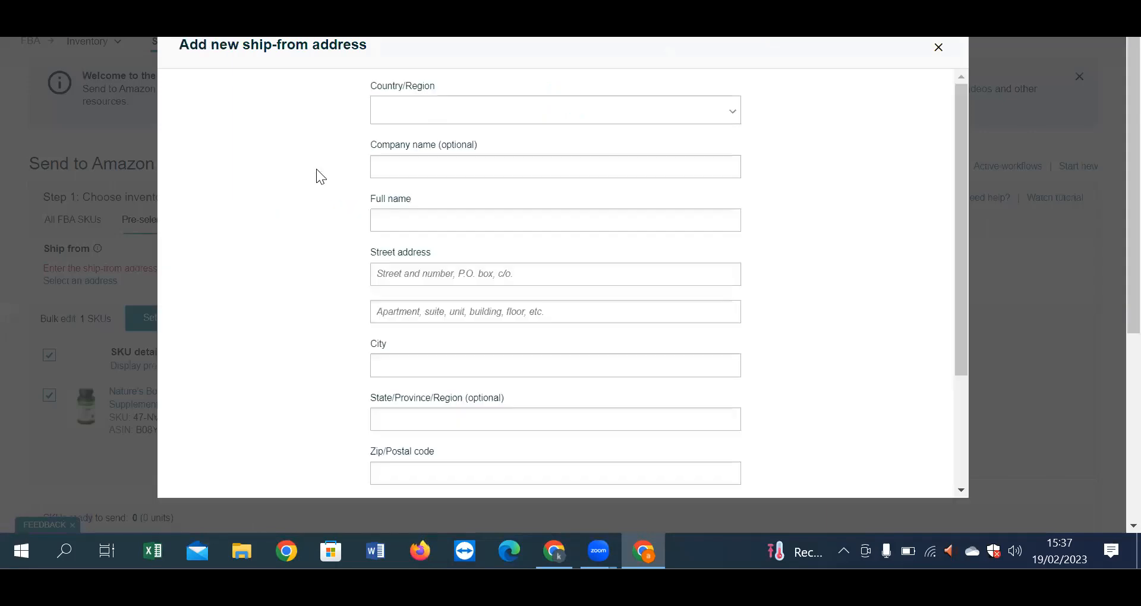
pyautogui.click(463, 121)
pyautogui.scroll(-2, 474, 262)
pyautogui.scroll(-1, 475, 262)
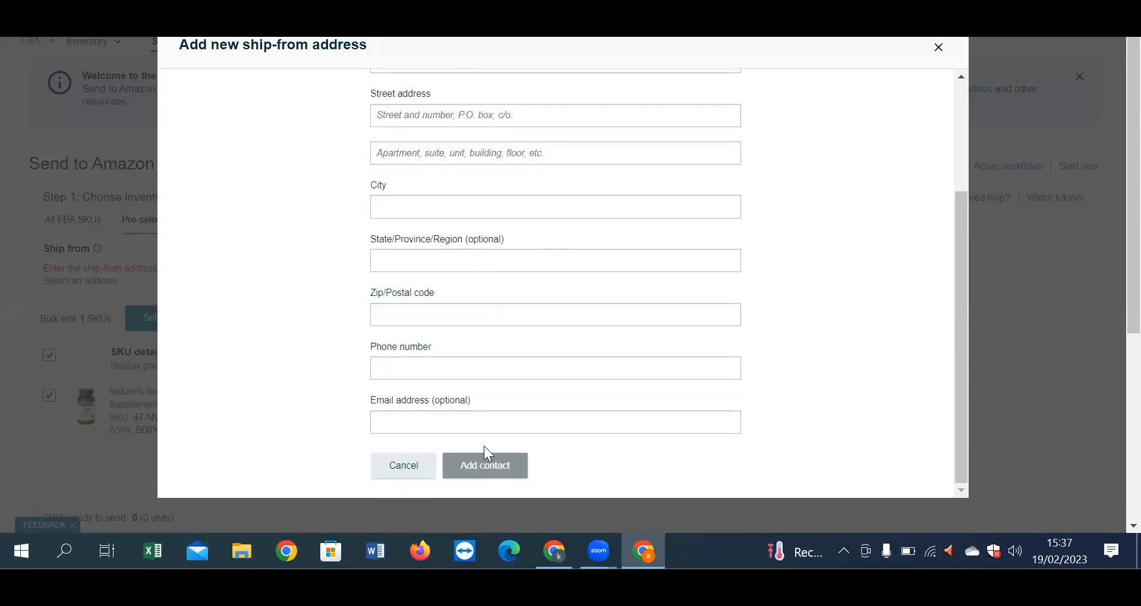
pyautogui.click(938, 49)
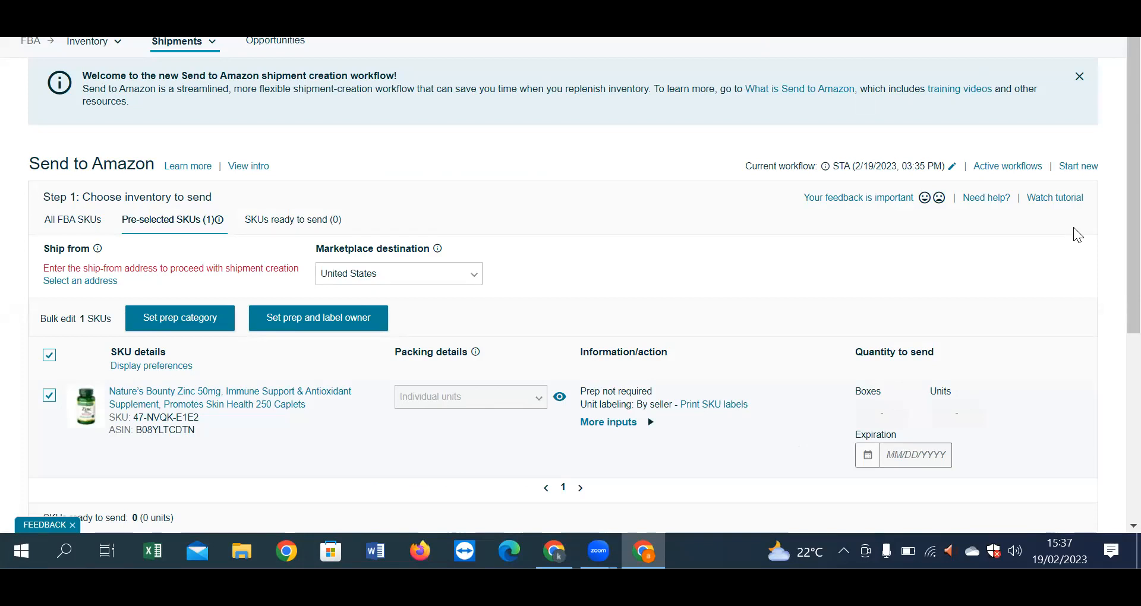
# Step: Dismiss the new-workflow notice, then delete the Zinc Send to Amazon workflow and confirm
pyautogui.scroll(-3, 807, 363)
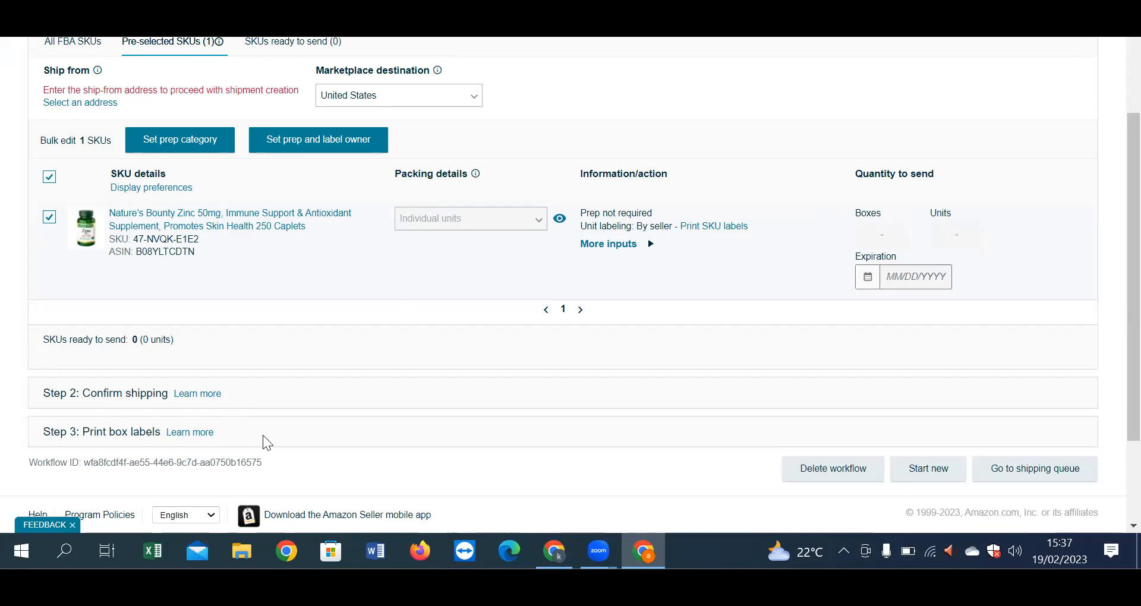
pyautogui.scroll(3, 355, 369)
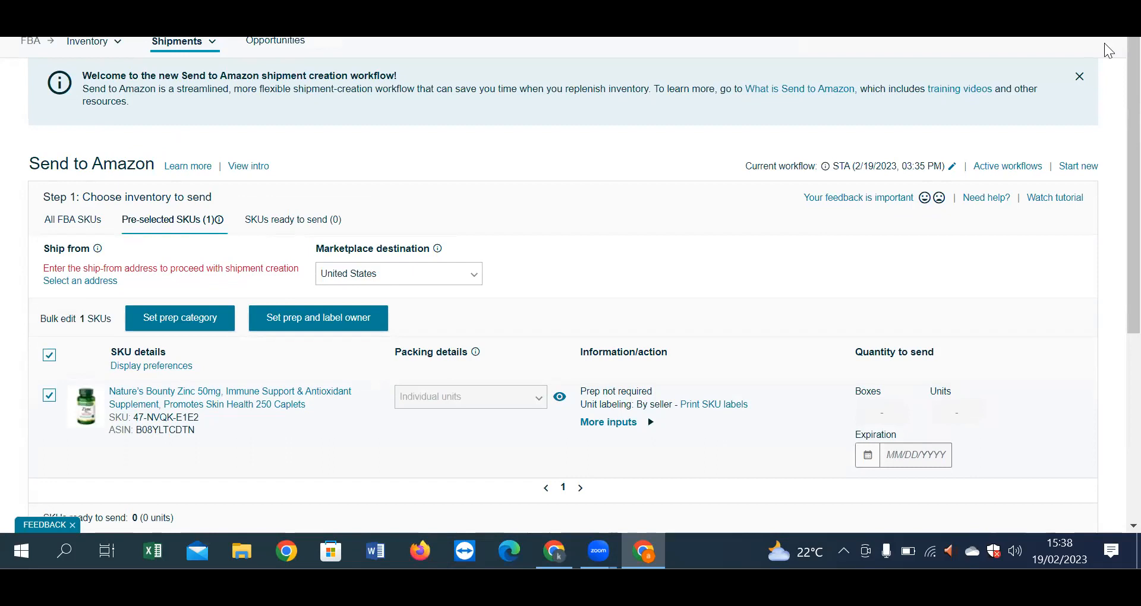
pyautogui.click(1080, 76)
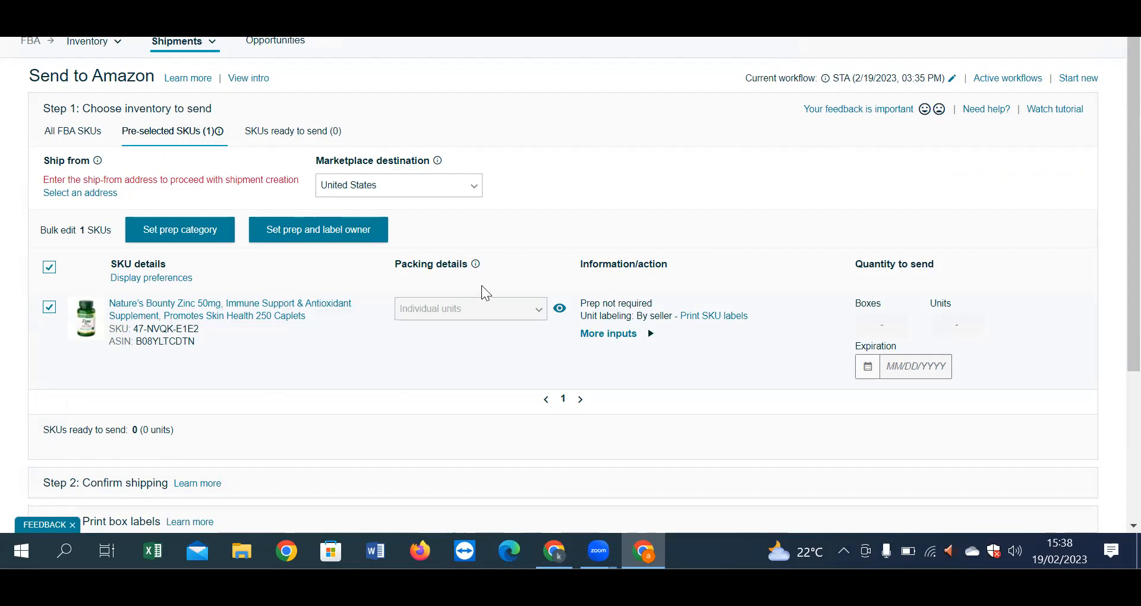
pyautogui.scroll(-4, 271, 411)
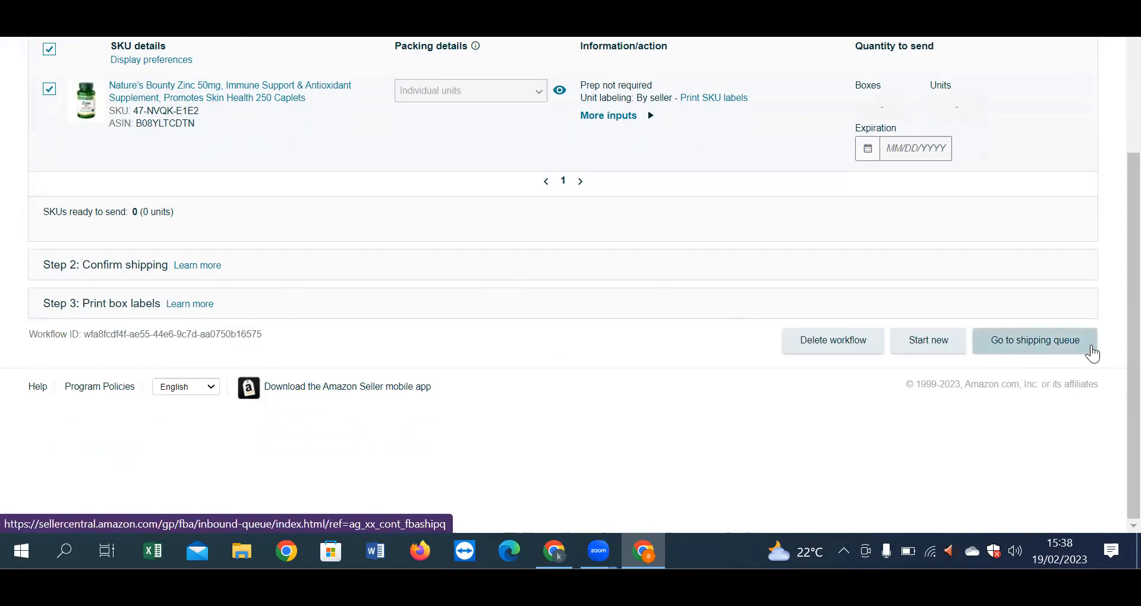
pyautogui.click(847, 345)
pyautogui.click(836, 120)
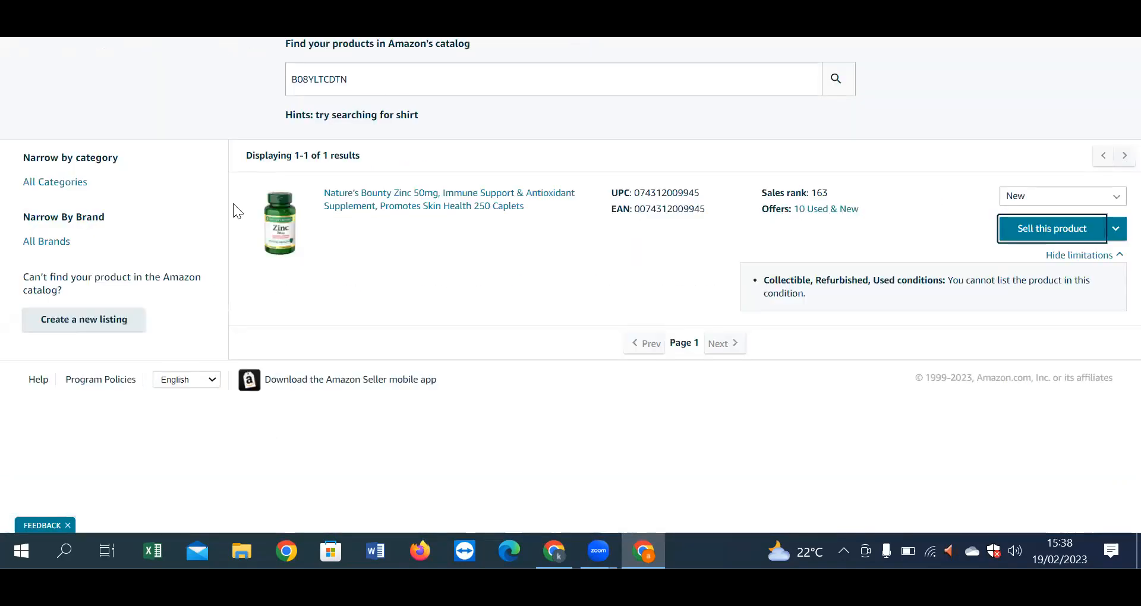
# Step: Open the FBA Inventory page from the Inventory section of the Seller Central menu
pyautogui.click(11, 35)
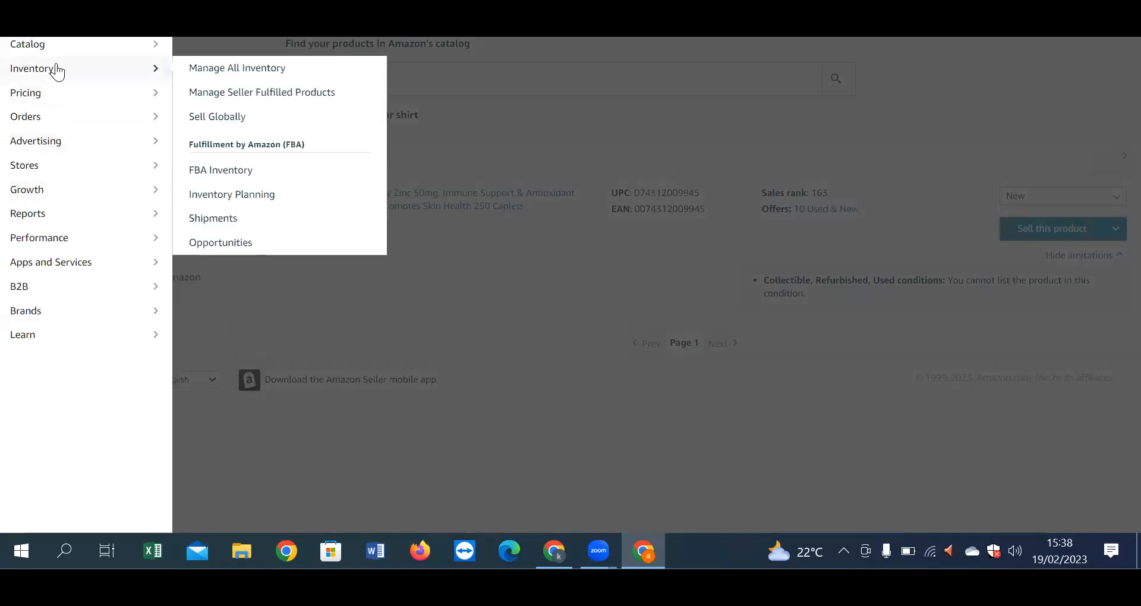
pyautogui.click(56, 70)
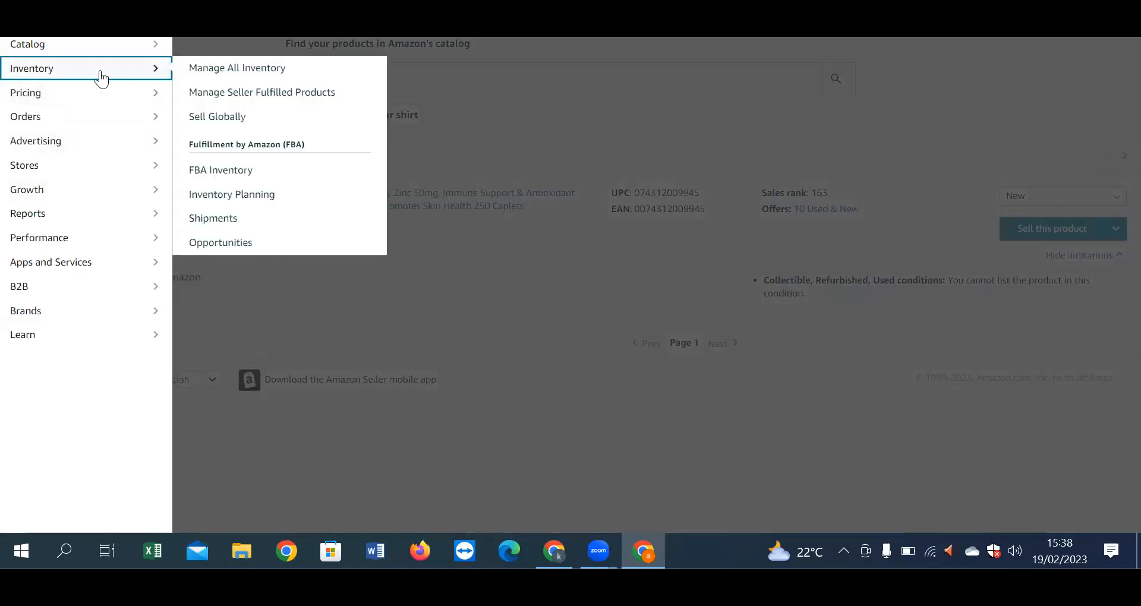
pyautogui.click(234, 170)
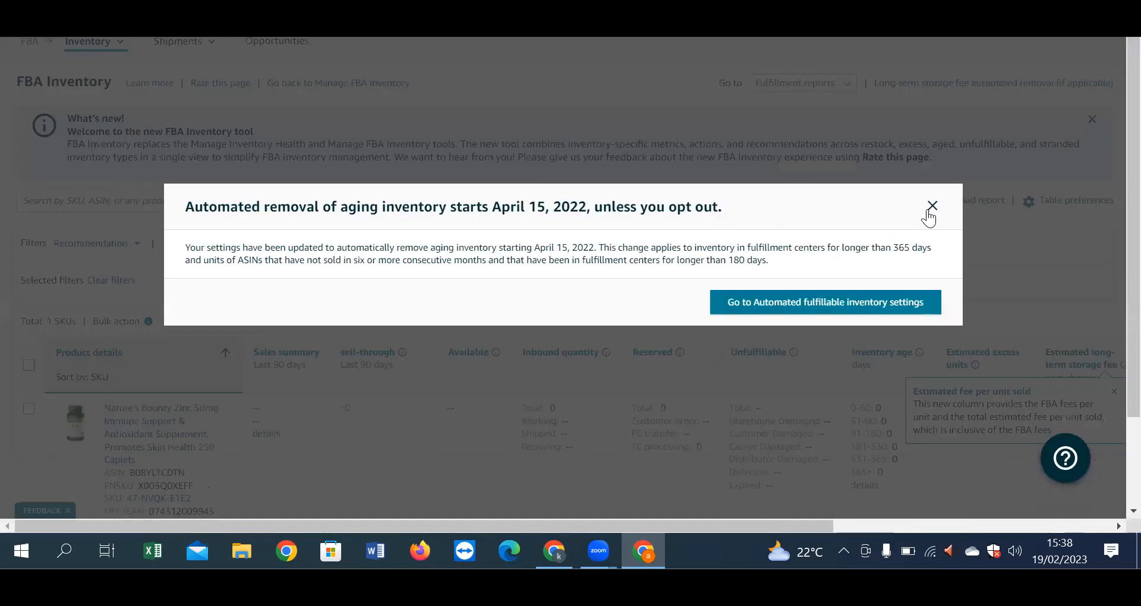
# Step: Dismiss the automated removal notice and select the Zinc product row
pyautogui.click(932, 208)
pyautogui.scroll(-2, 341, 325)
pyautogui.click(29, 297)
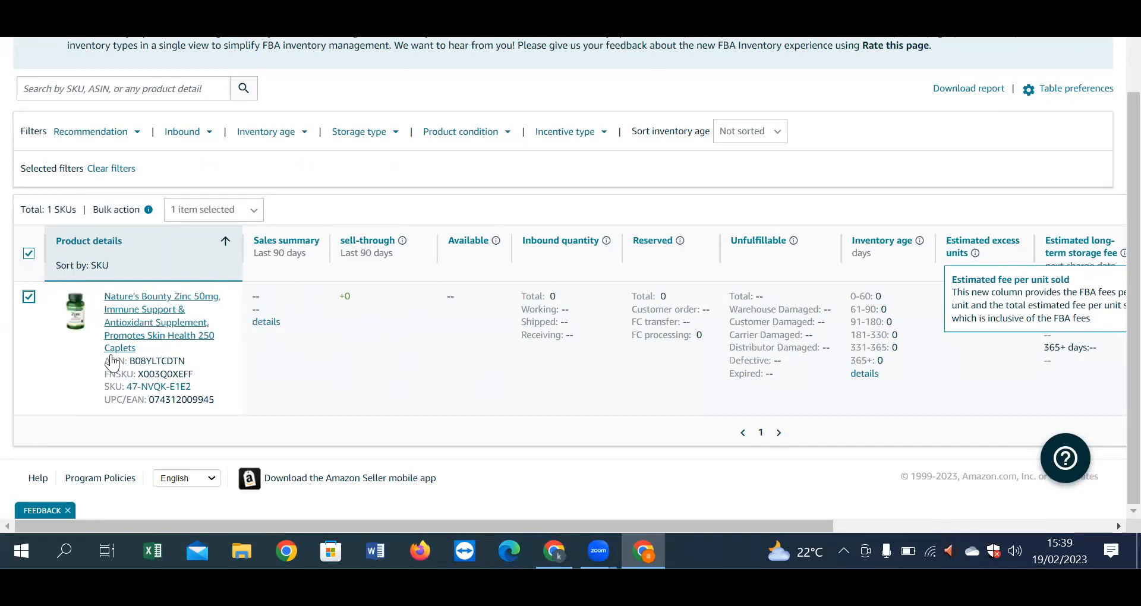
pyautogui.scroll(2, 339, 324)
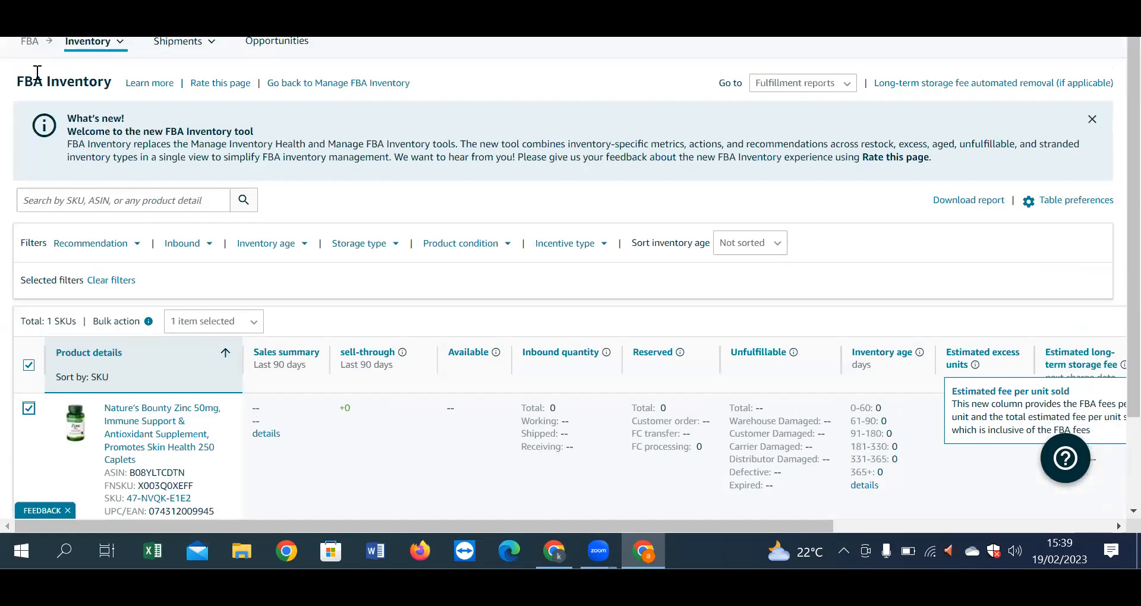
# Step: Reload the FBA Inventory page through the Inventory menu
pyautogui.click(17, 14)
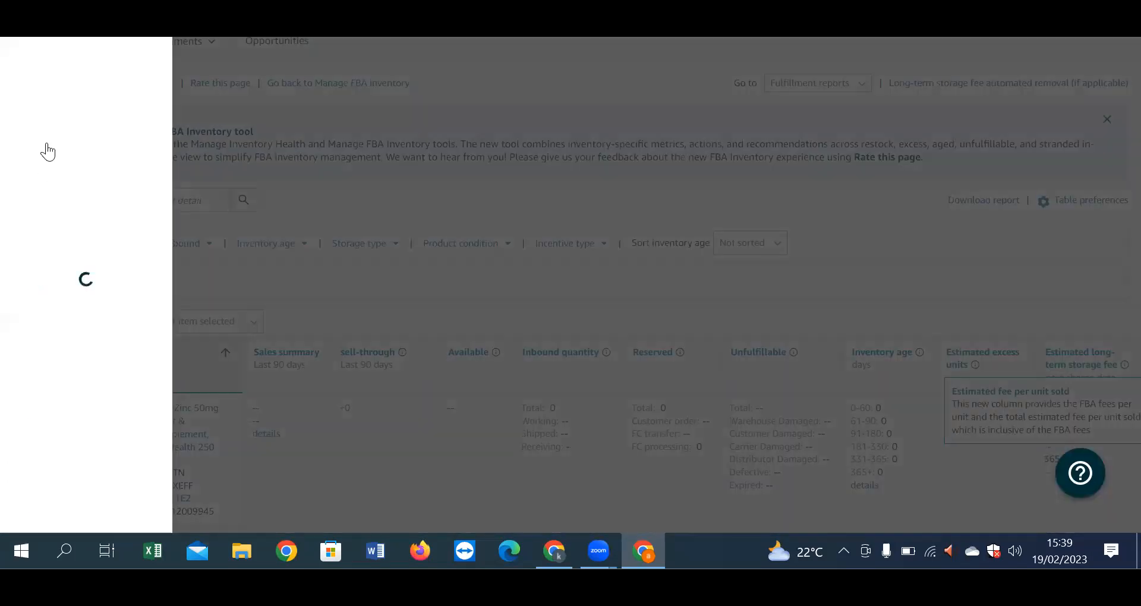
pyautogui.moveTo(54, 70)
pyautogui.click(233, 176)
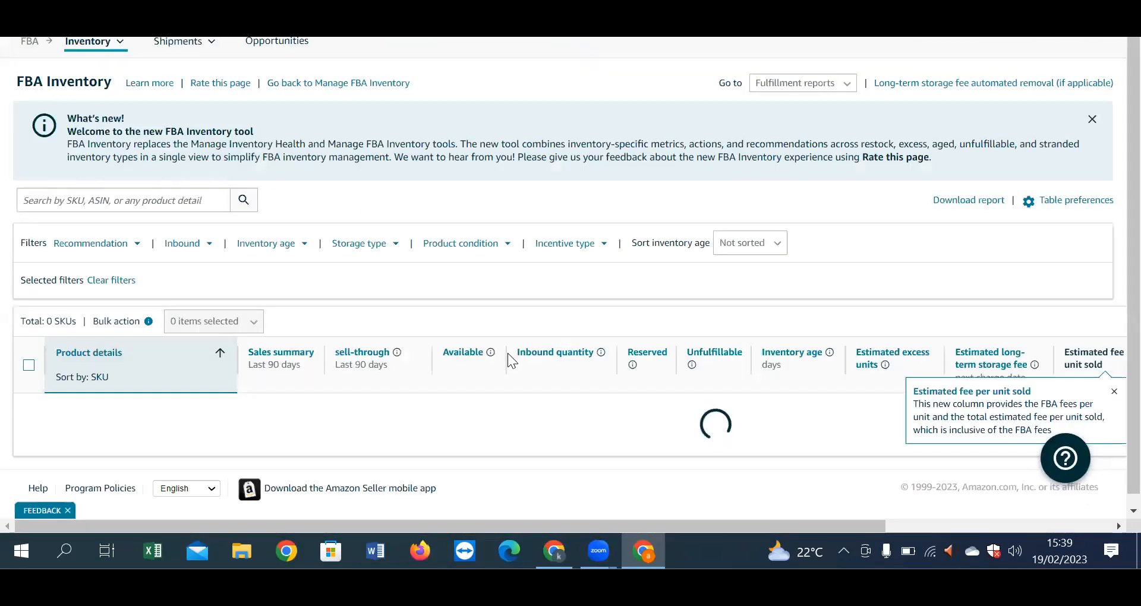
pyautogui.scroll(-2, 400, 382)
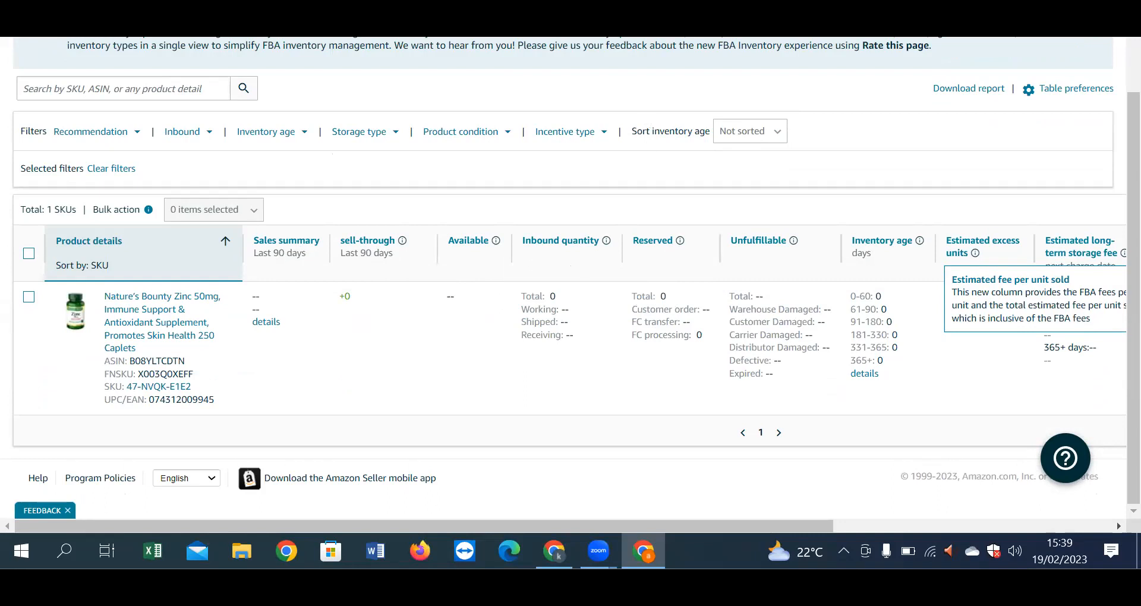
# Step: Reselect the Zinc row and review the Bulk action options offered for it
pyautogui.moveTo(793, 241)
pyautogui.click(28, 297)
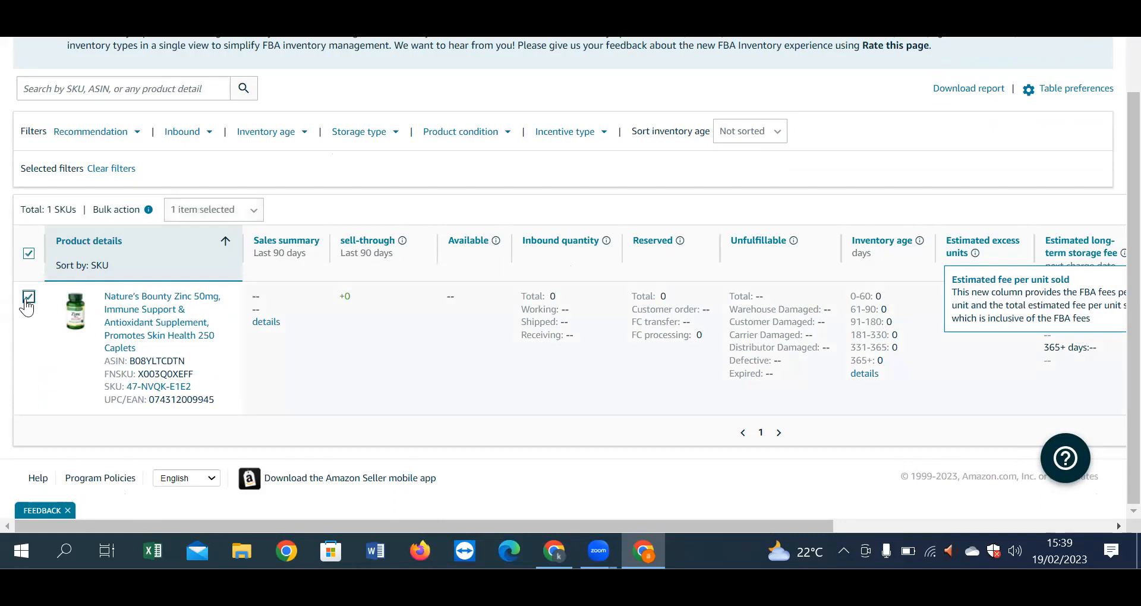
pyautogui.click(246, 212)
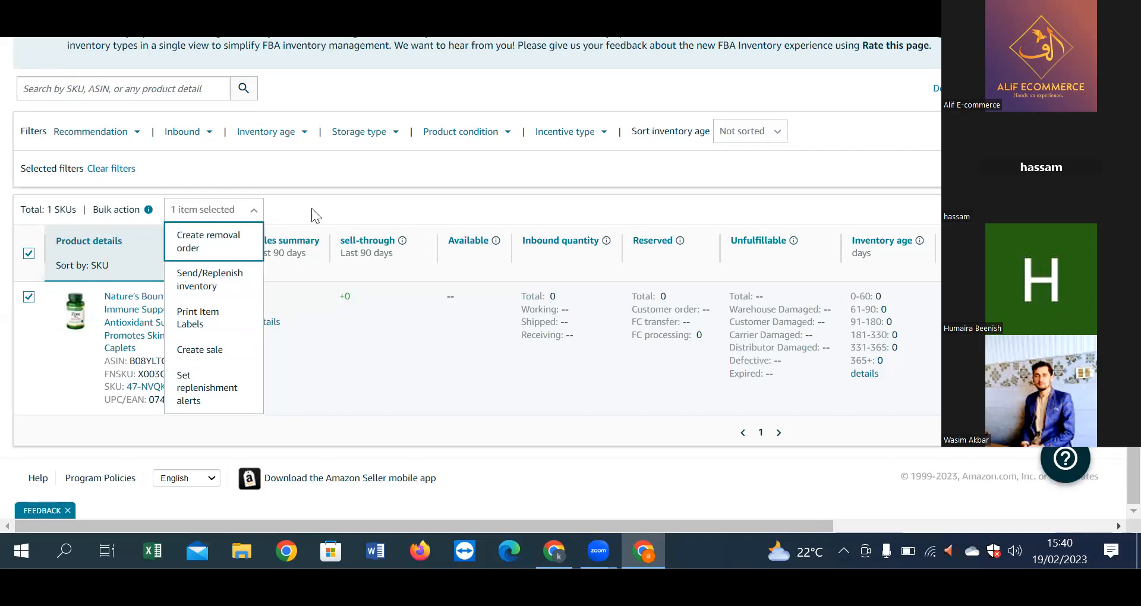
pyautogui.click(321, 173)
pyautogui.scroll(2, 328, 347)
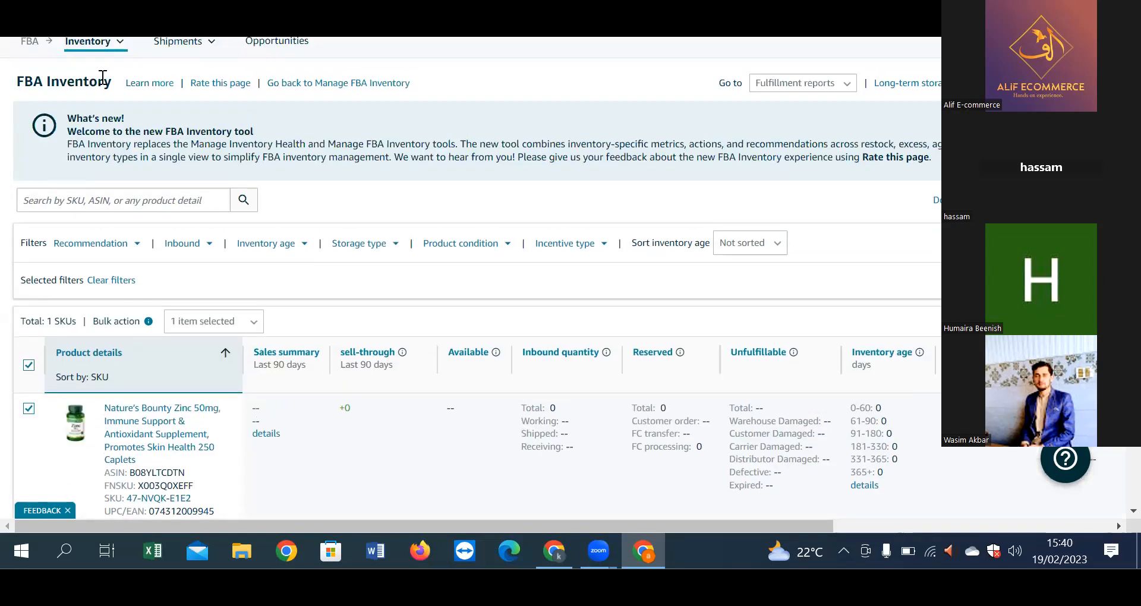
pyautogui.click(17, 18)
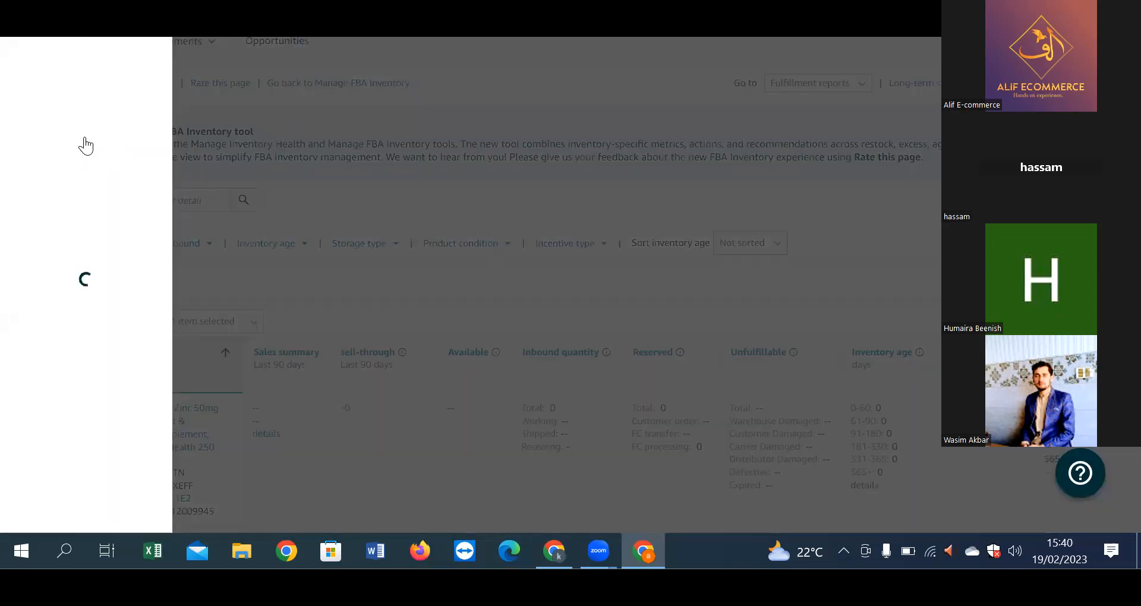
# Step: Go to Manage All Inventory and select the Zinc listing row
pyautogui.moveTo(62, 72)
pyautogui.click(313, 70)
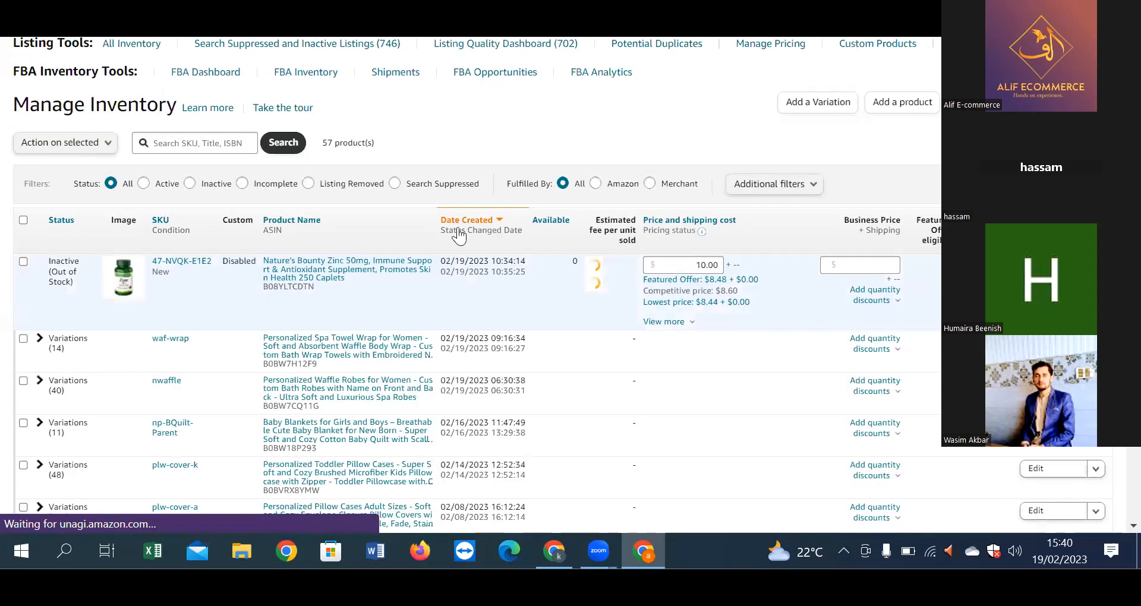
pyautogui.click(24, 262)
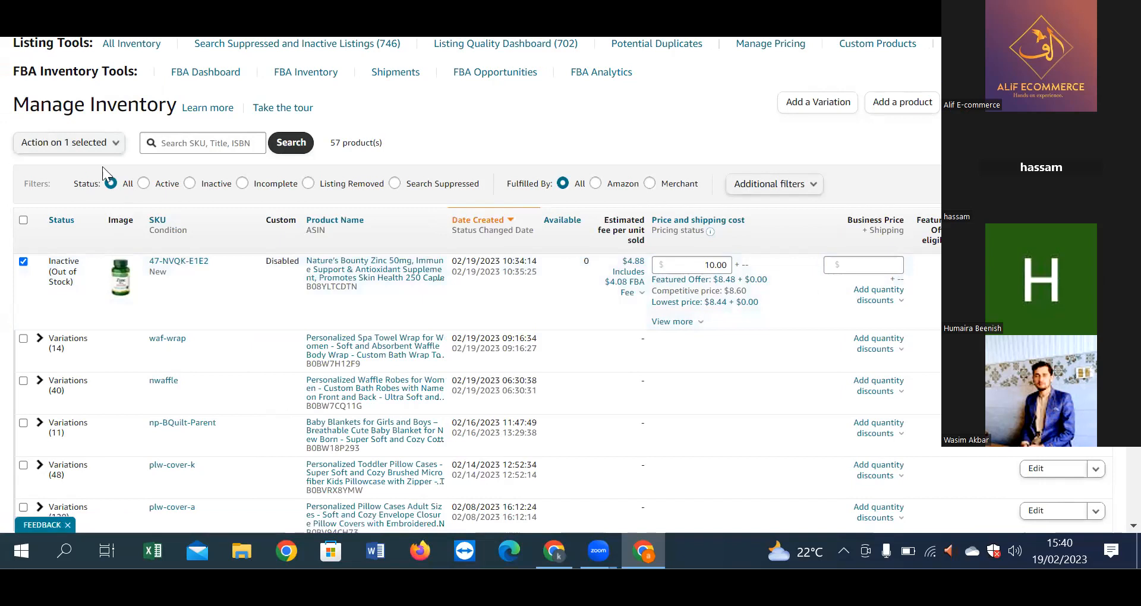
pyautogui.click(115, 146)
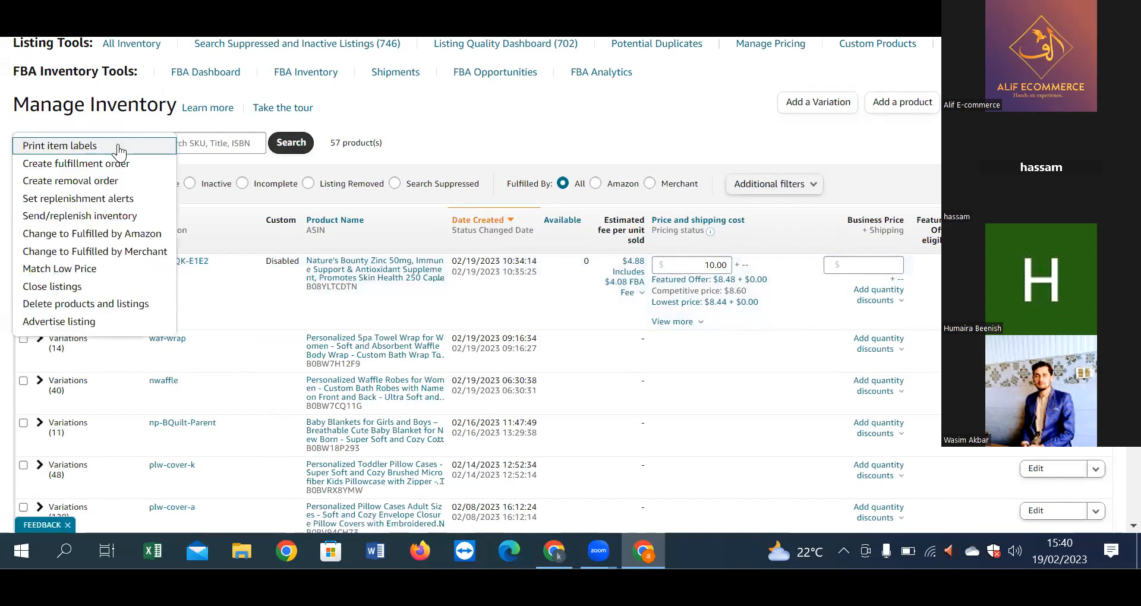
pyautogui.click(417, 107)
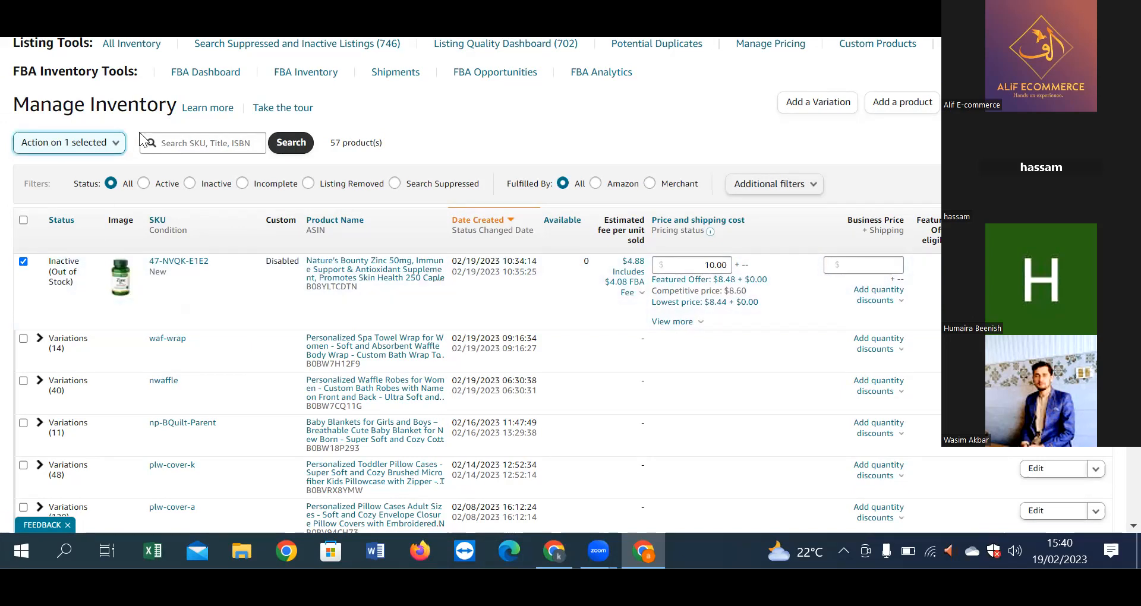
# Step: Delete the Zinc product and listing via 'Delete products and listings', confirming with OK
pyautogui.click(104, 143)
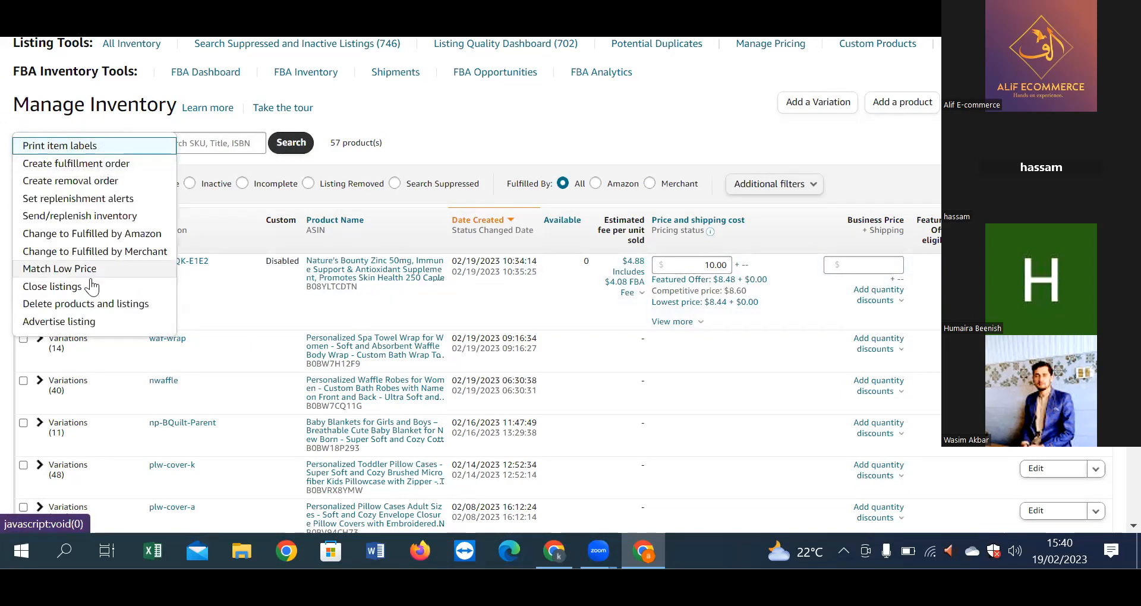
pyautogui.click(86, 303)
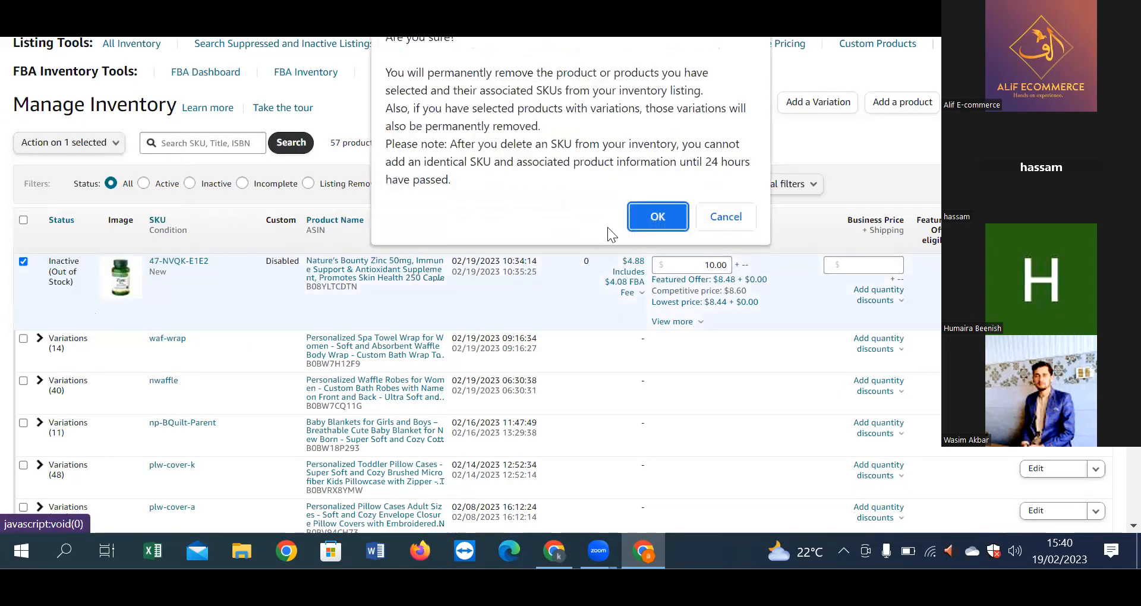
pyautogui.click(660, 218)
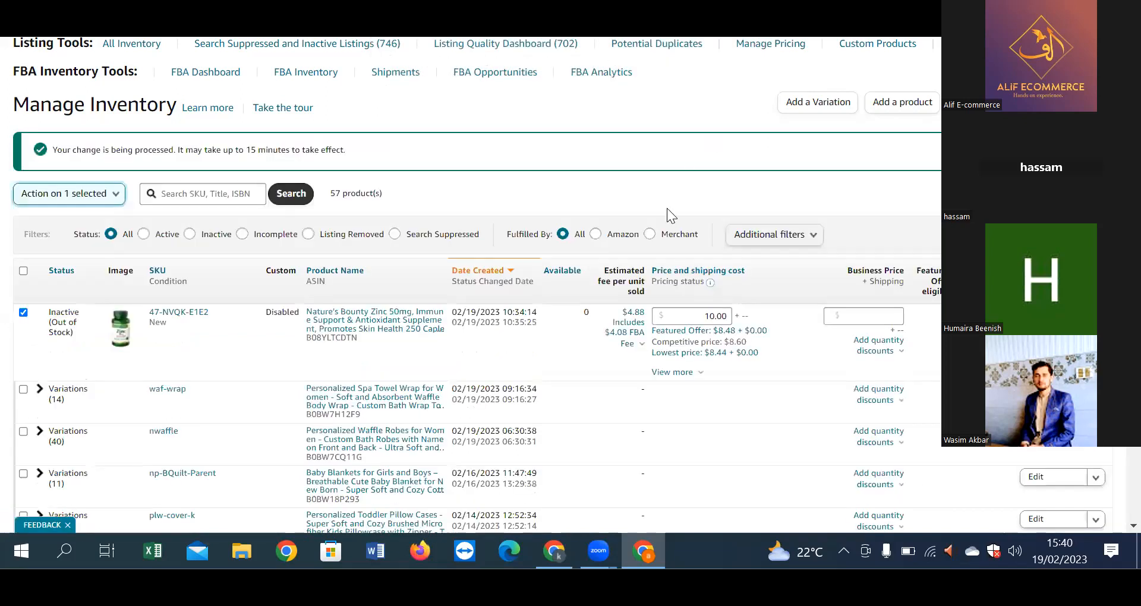
pyautogui.moveTo(232, 150); pyautogui.dragTo(412, 145)
pyautogui.click(412, 145)
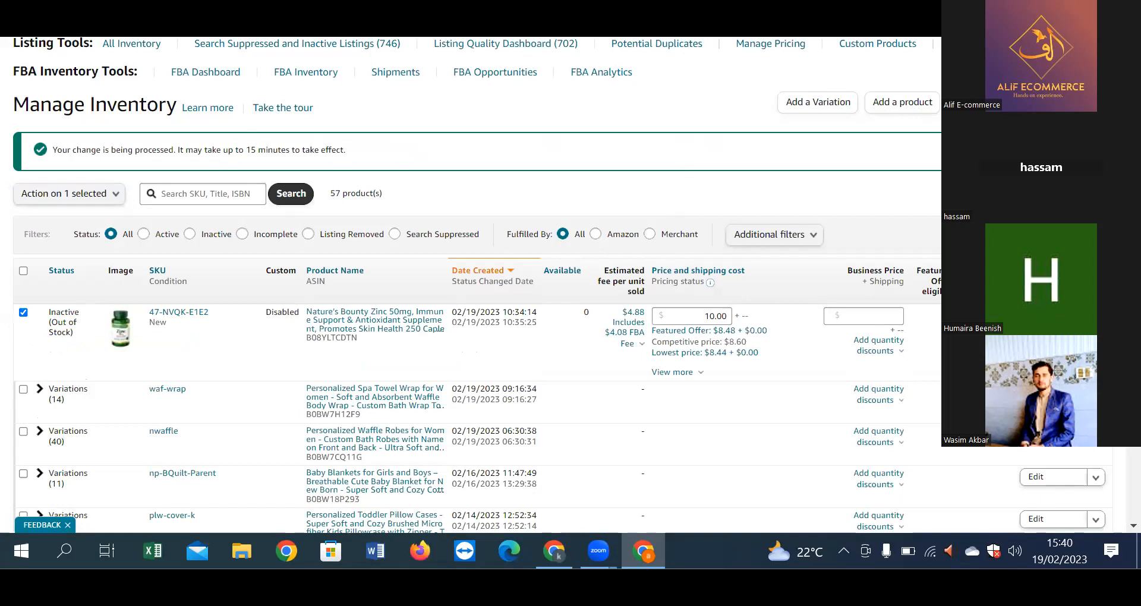